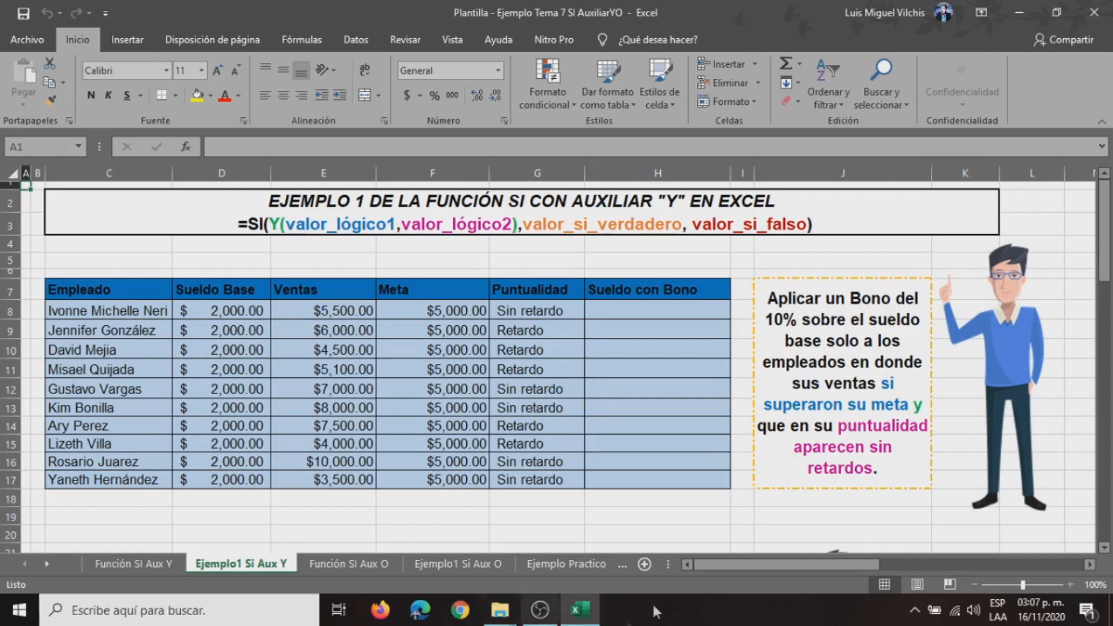
Review the bonus instructions in J7, the Meta value in F8 and the SI with Y syntax in row 3.
left_click(827, 399)
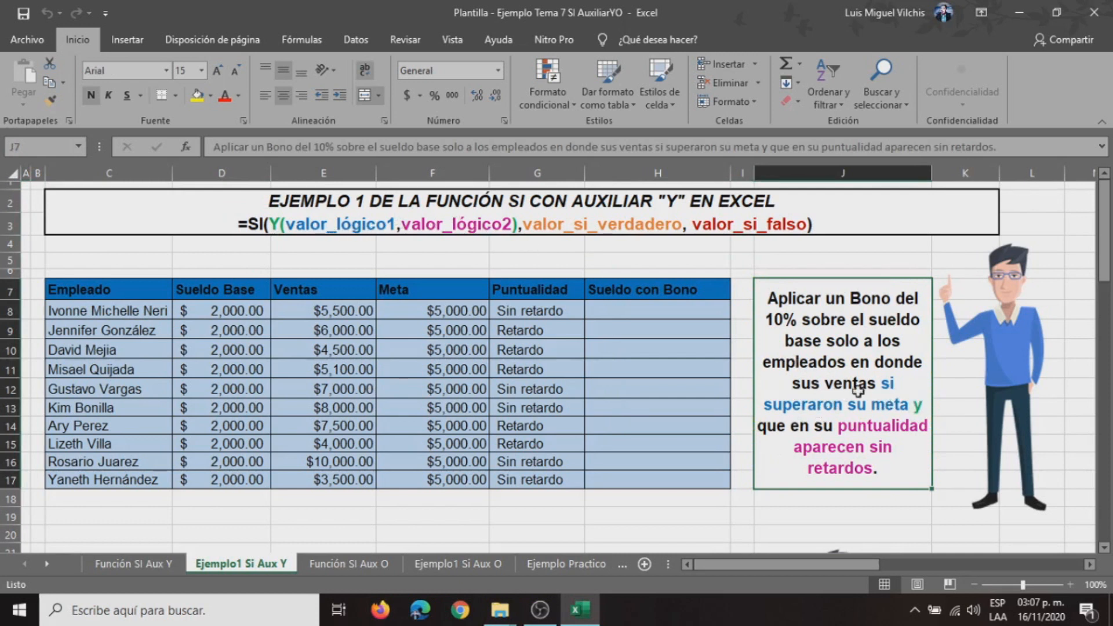
left_click(415, 304)
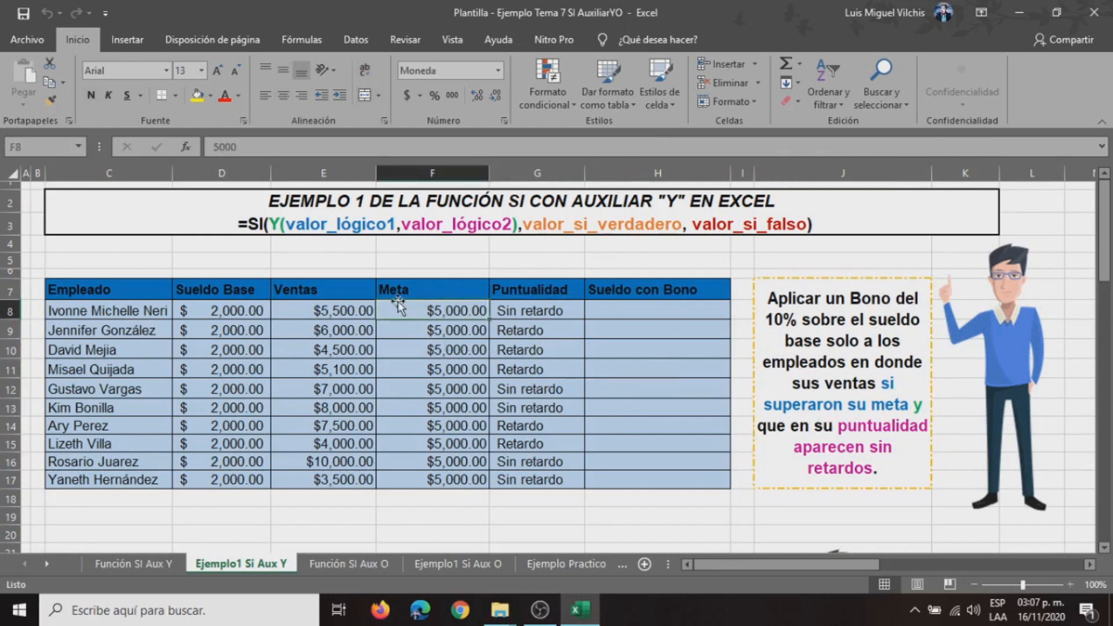
left_click(439, 227)
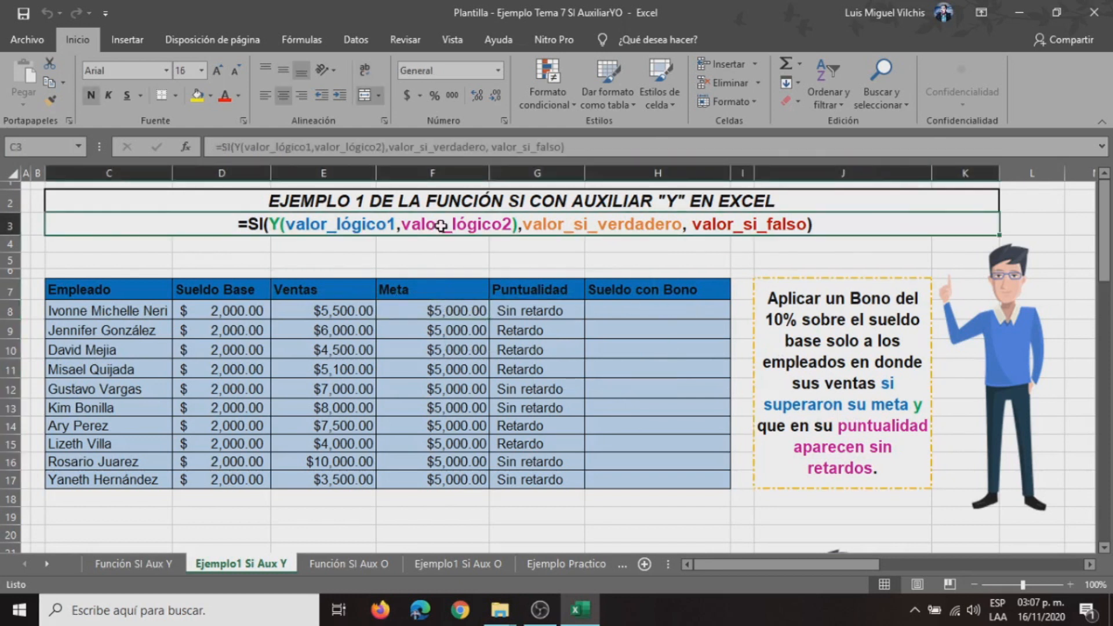
left_click(856, 459)
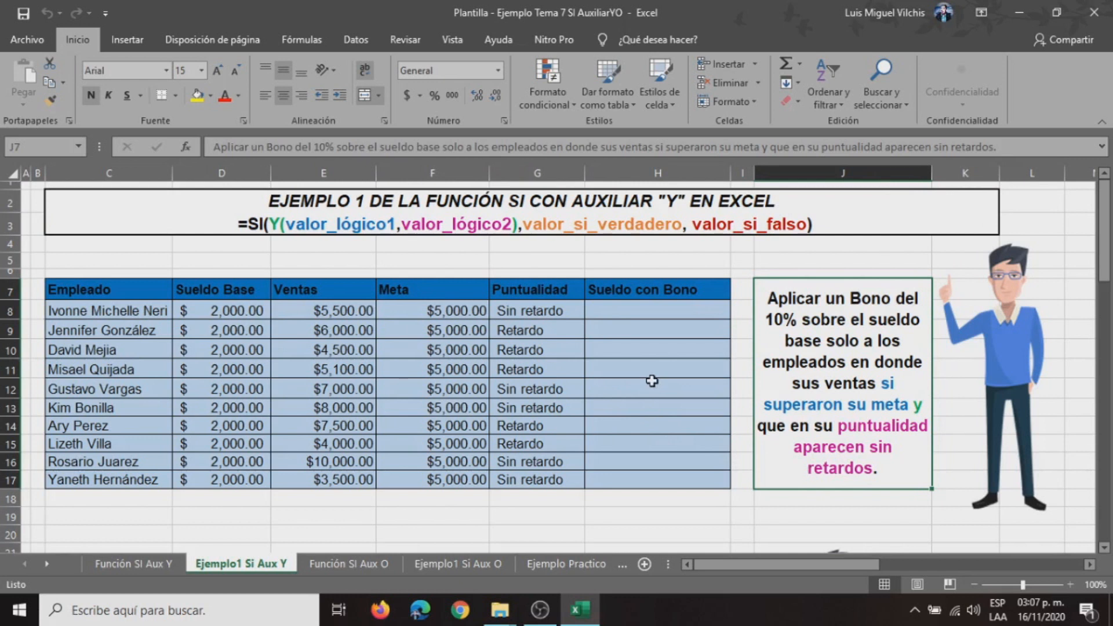
key("ctrl+c")
Insert the SI function in cell H8 and move its arguments dialog clear of the formula syntax.
left_click(647, 310)
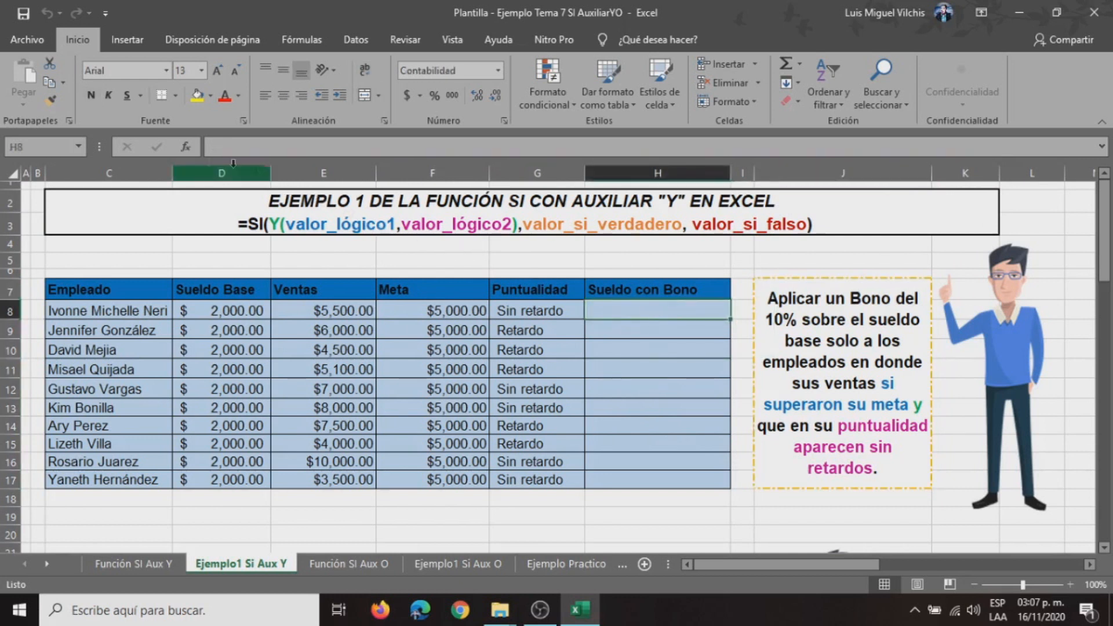
left_click(183, 147)
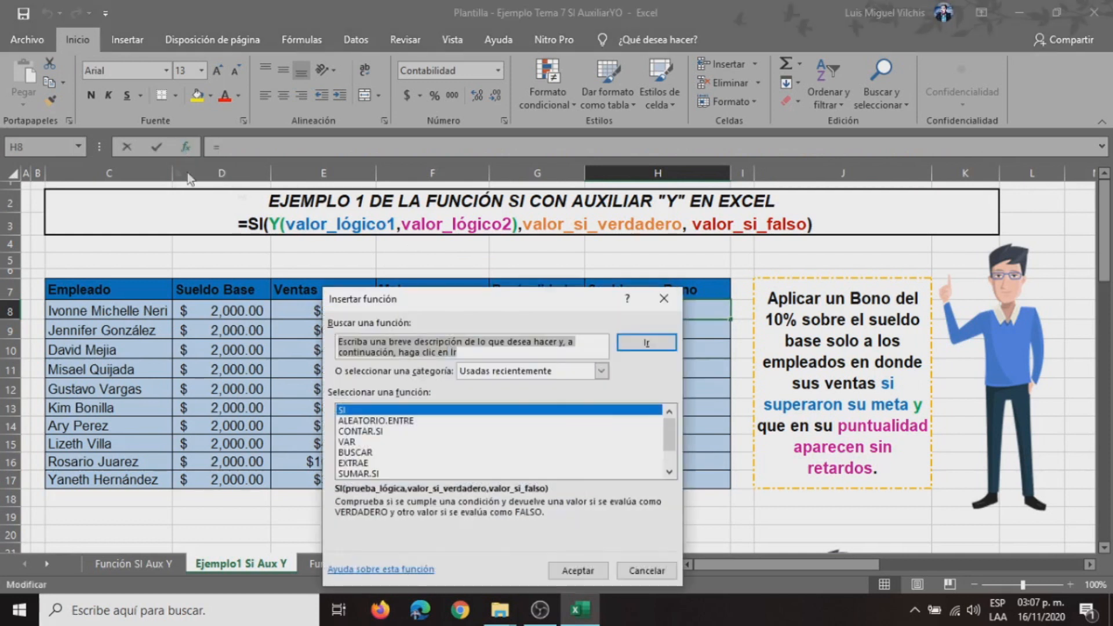
left_click_drag(558, 301, 371, 85)
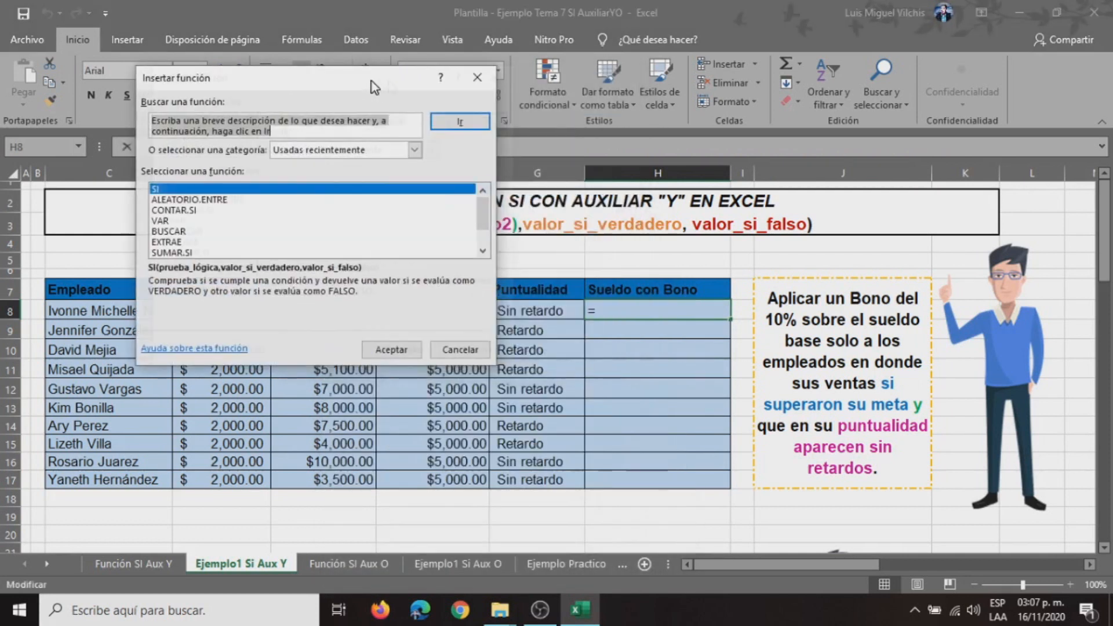
left_click(391, 357)
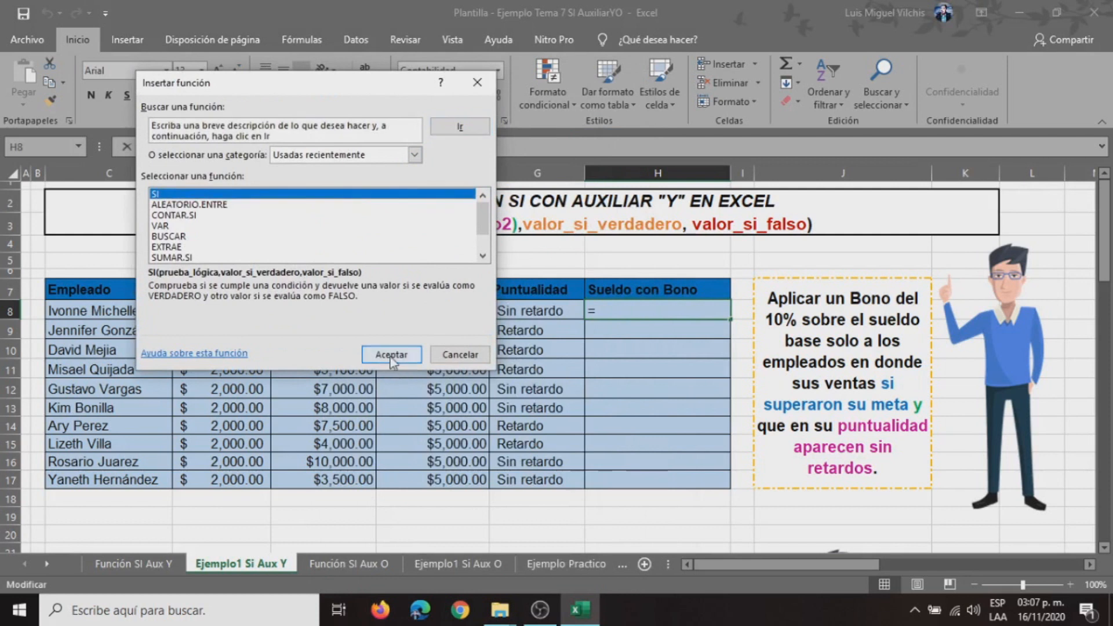
left_click(391, 356)
left_click_drag(373, 155, 650, 285)
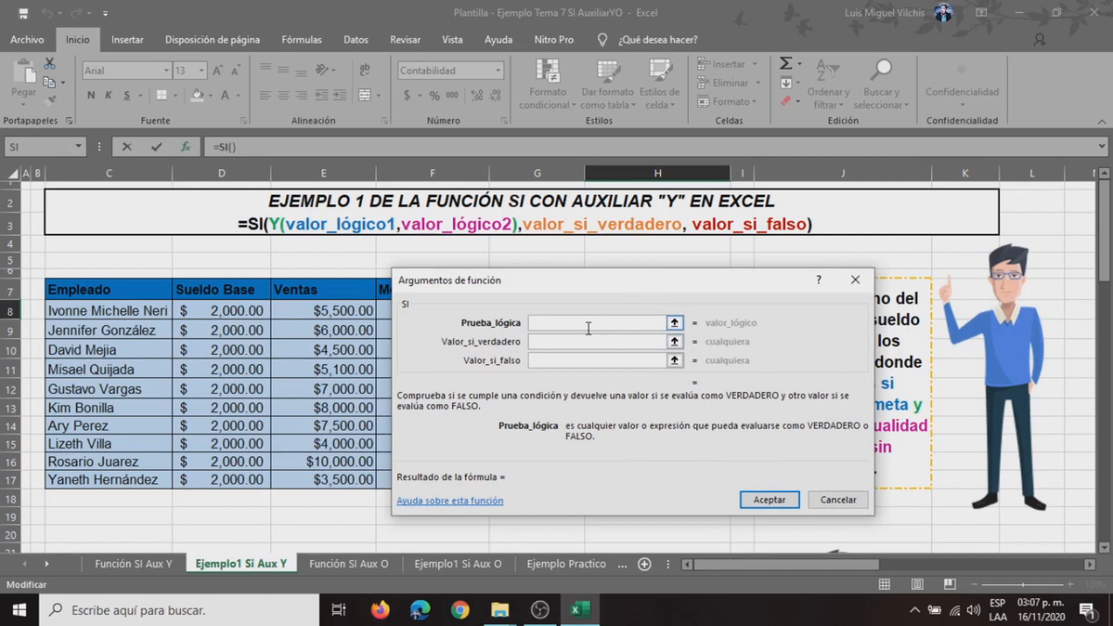
Begin the logical test of H8's SI function with a nested Y function whose first condition is E8>F8.
type("Y(")
left_click_drag(591, 286, 790, 286)
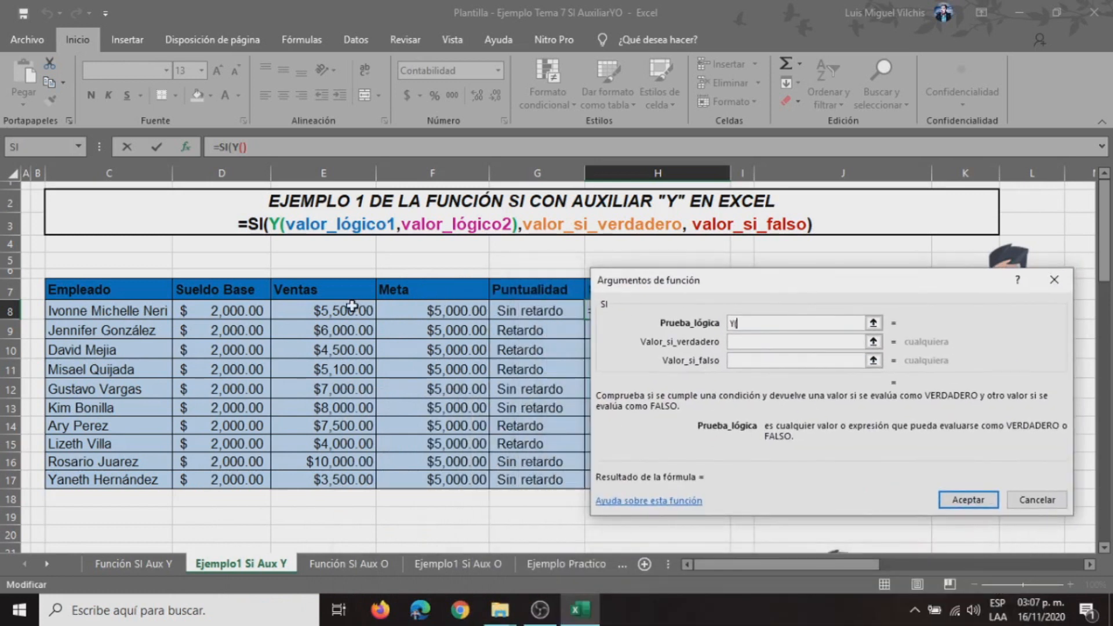
left_click(323, 311)
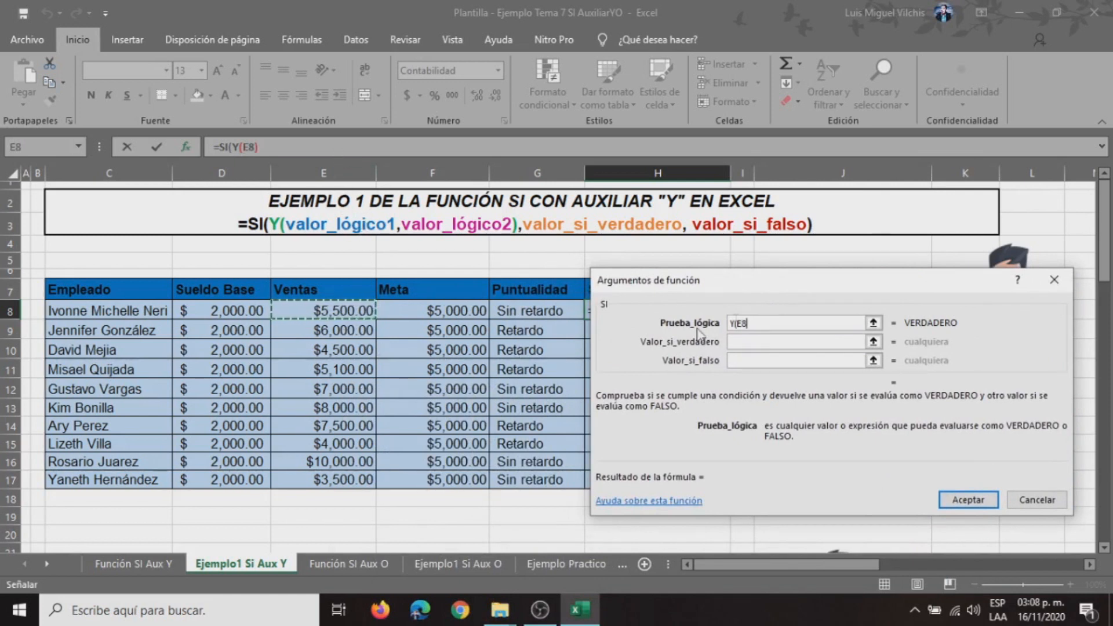
left_click_drag(833, 278, 580, 339)
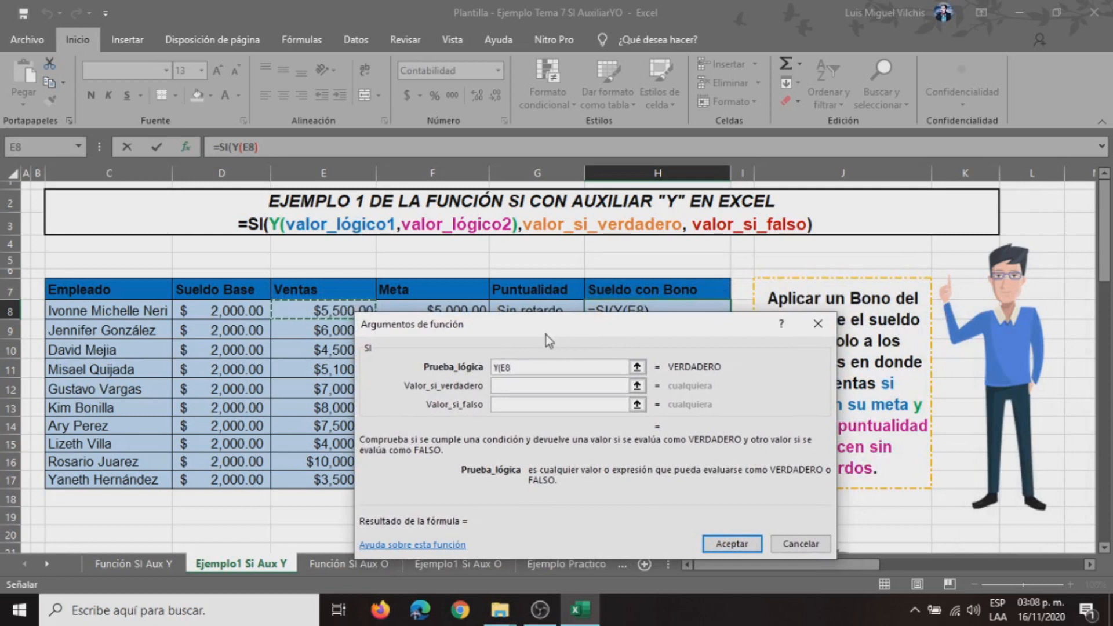
type(">")
left_click_drag(618, 331, 501, 372)
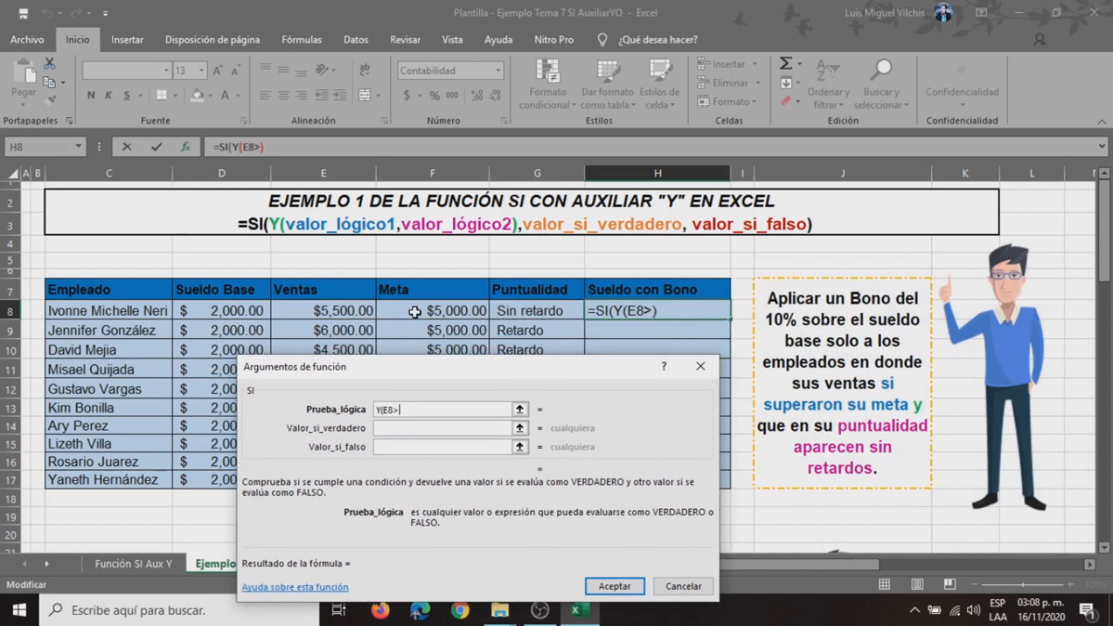
left_click(441, 312)
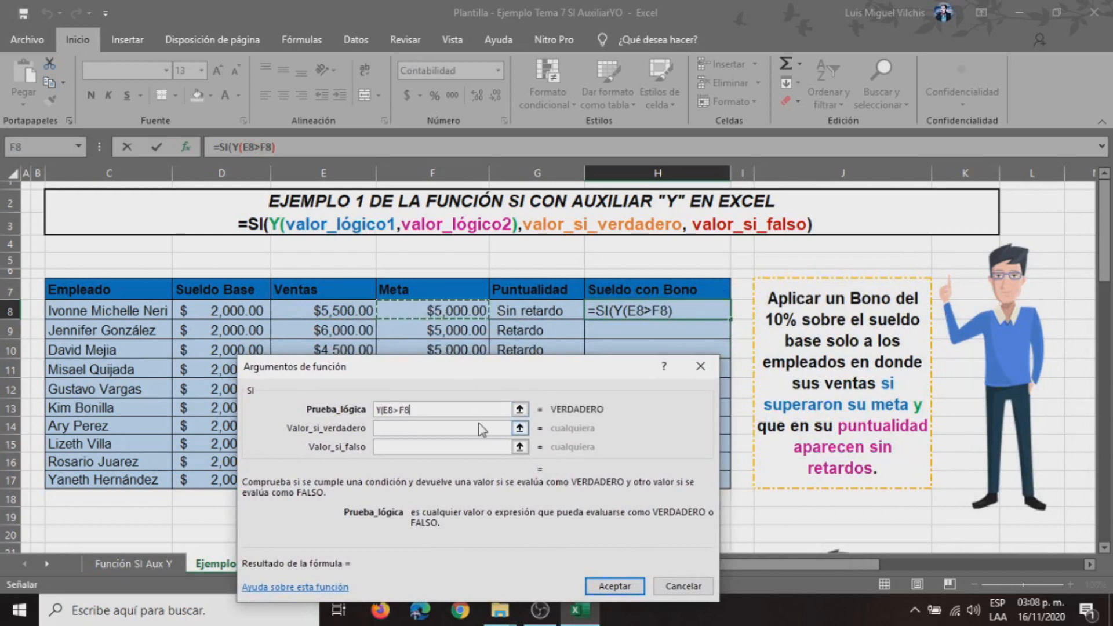
Add G8="Sin retardo" as the second condition of the Y test and close its parenthesis.
type(",")
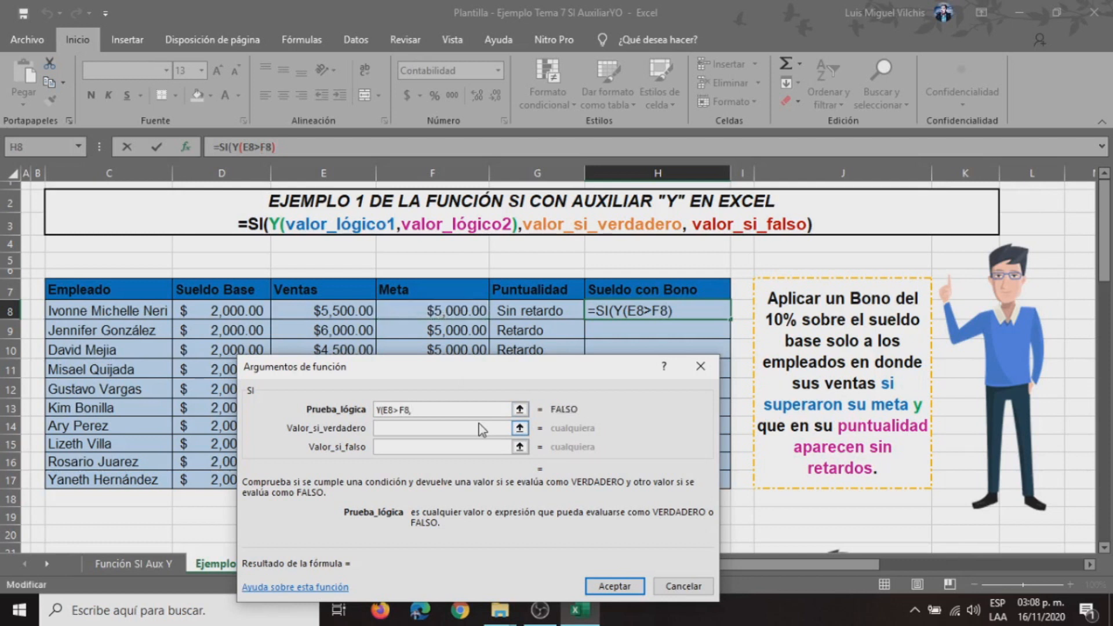
left_click(524, 311)
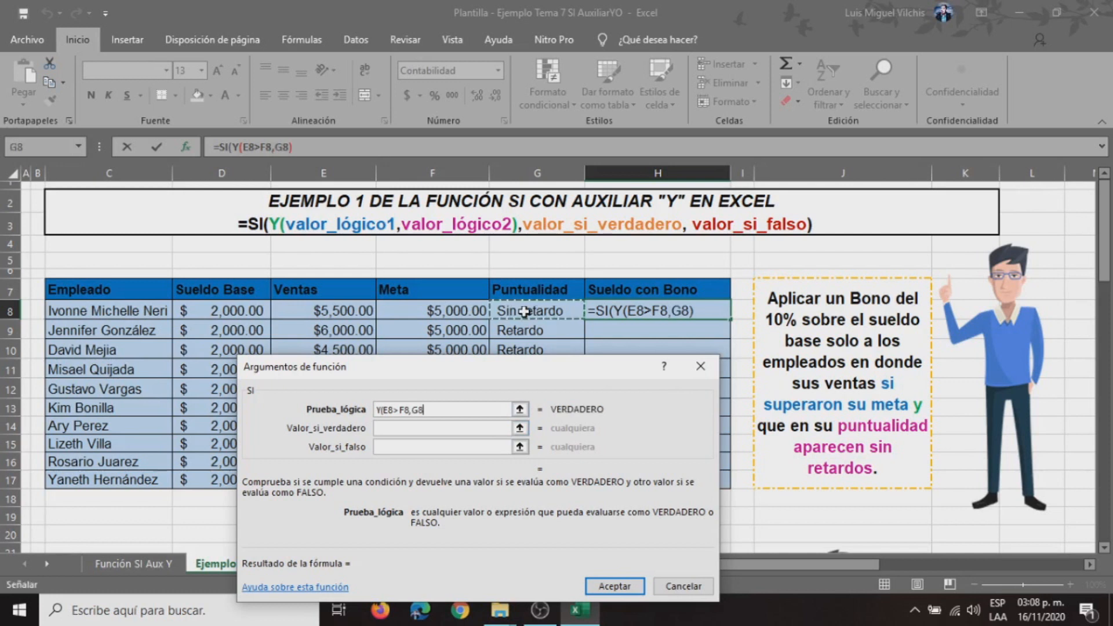
left_click(454, 413)
type("=\"")
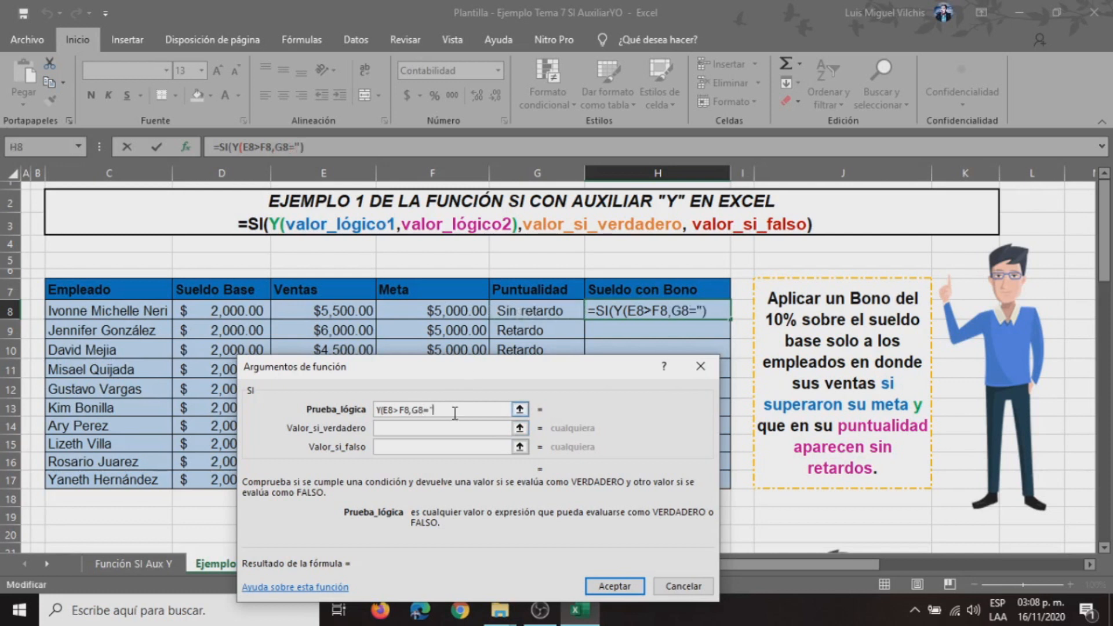
type("Sin retar")
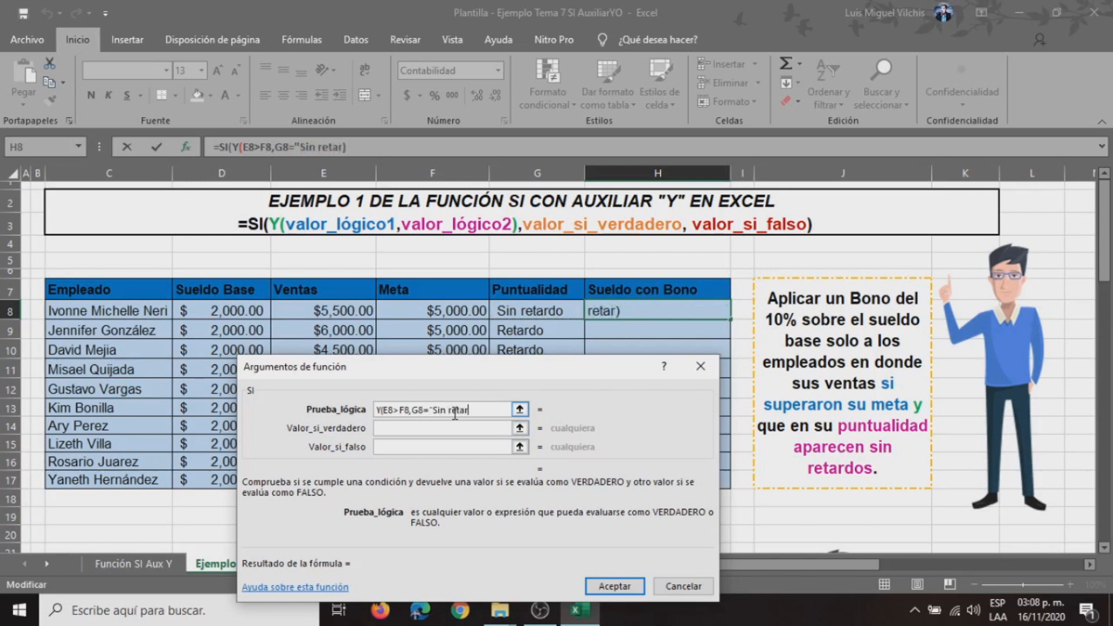
type("do\"")
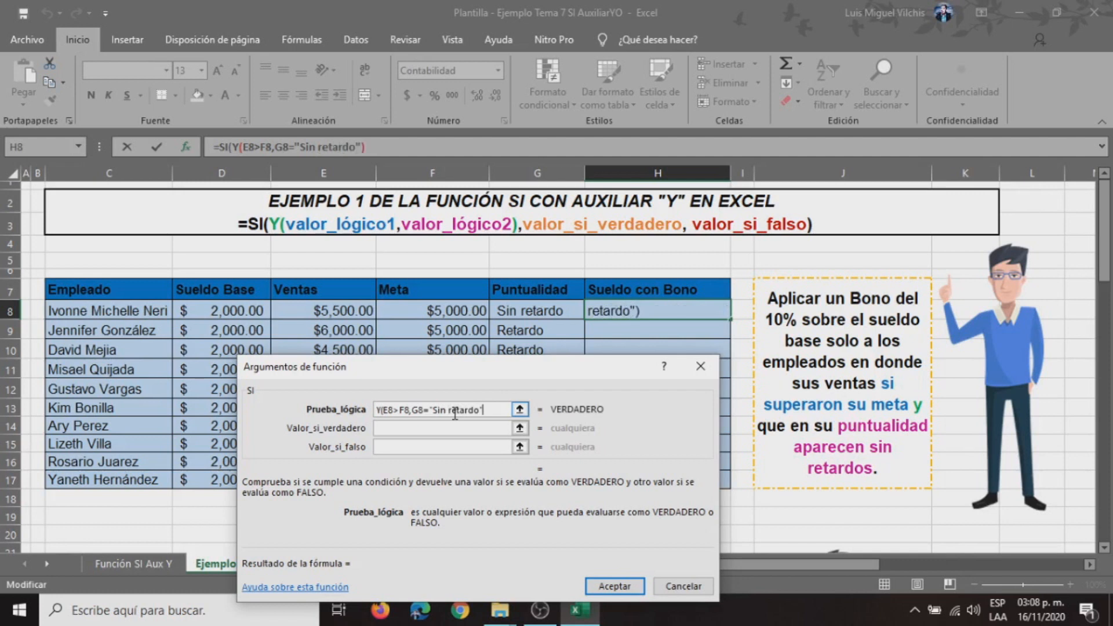
type(")")
Set the SI function's value if true to D8*1.10.
left_click(412, 429)
left_click_drag(444, 384, 784, 243)
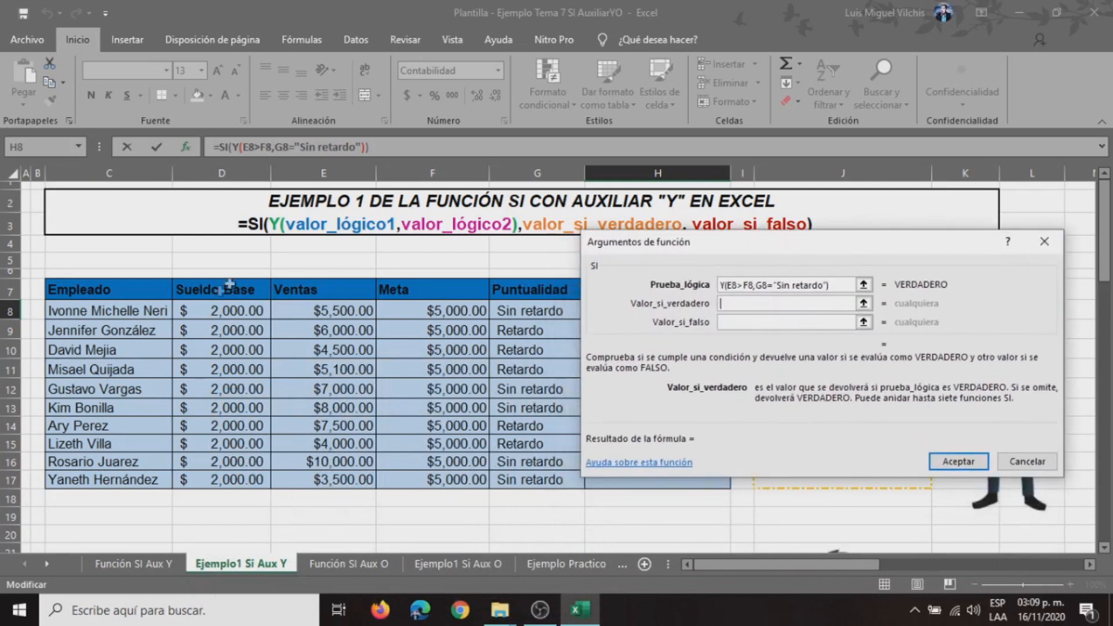
left_click(202, 312)
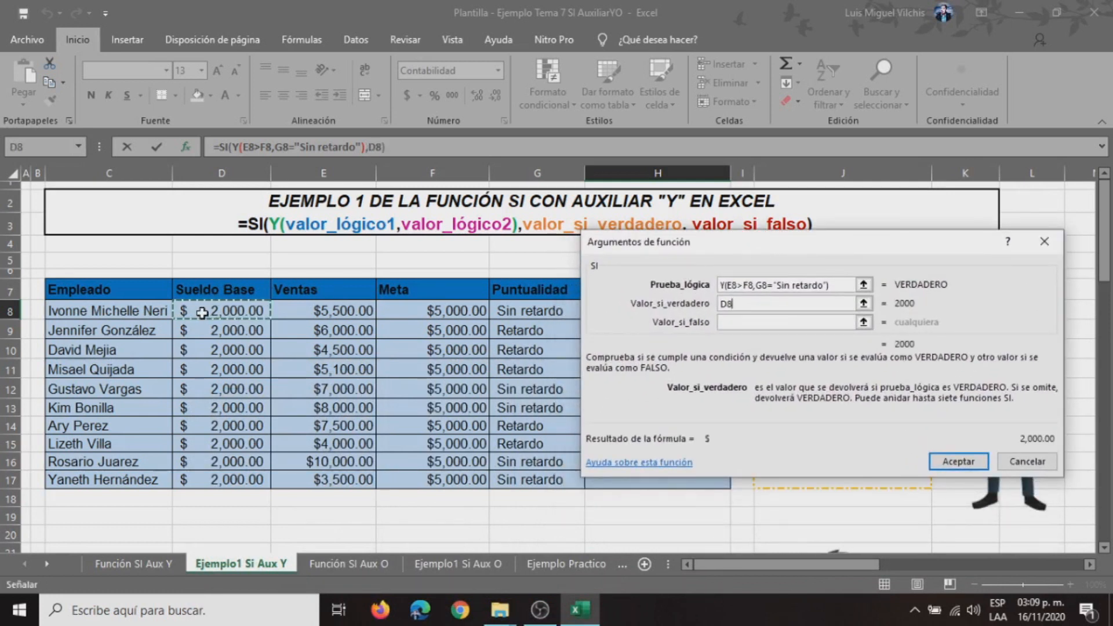
left_click_drag(816, 239, 517, 252)
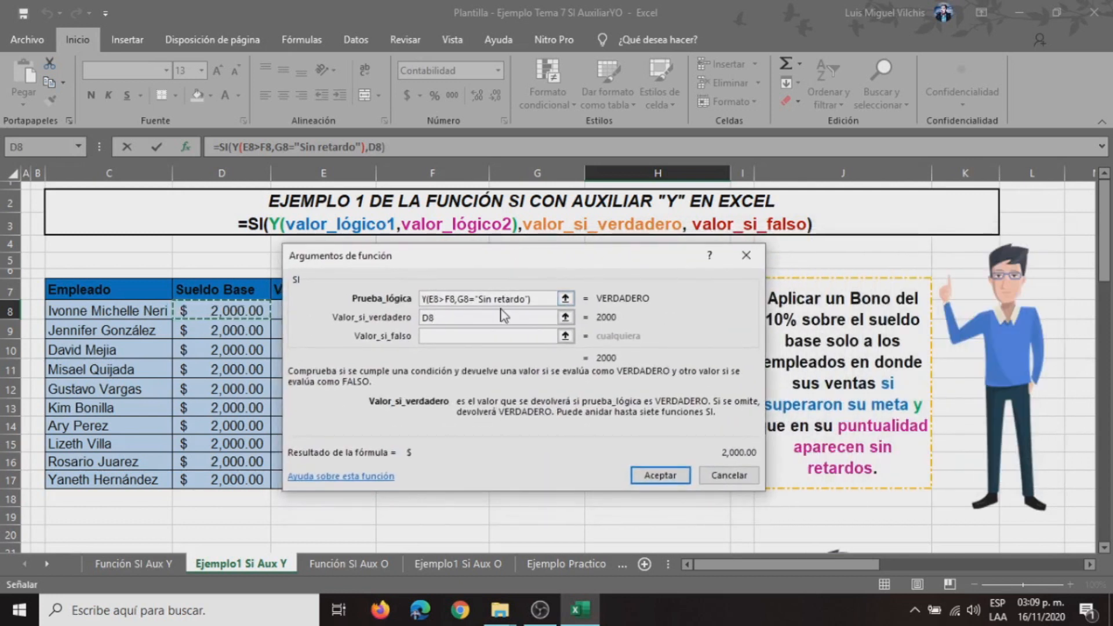
type("*")
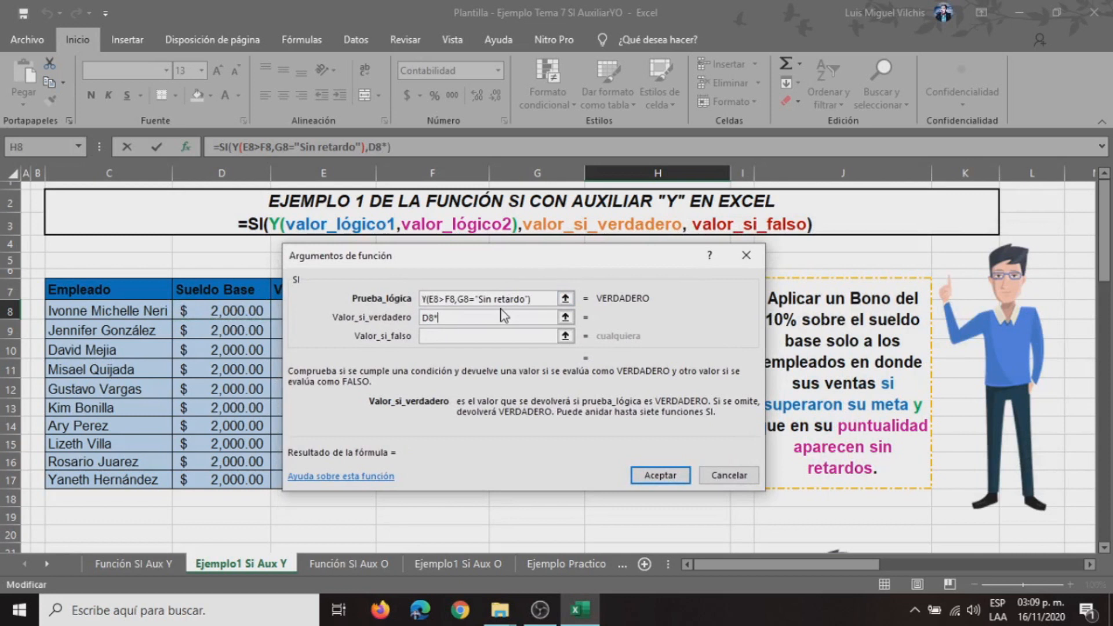
type("1.10")
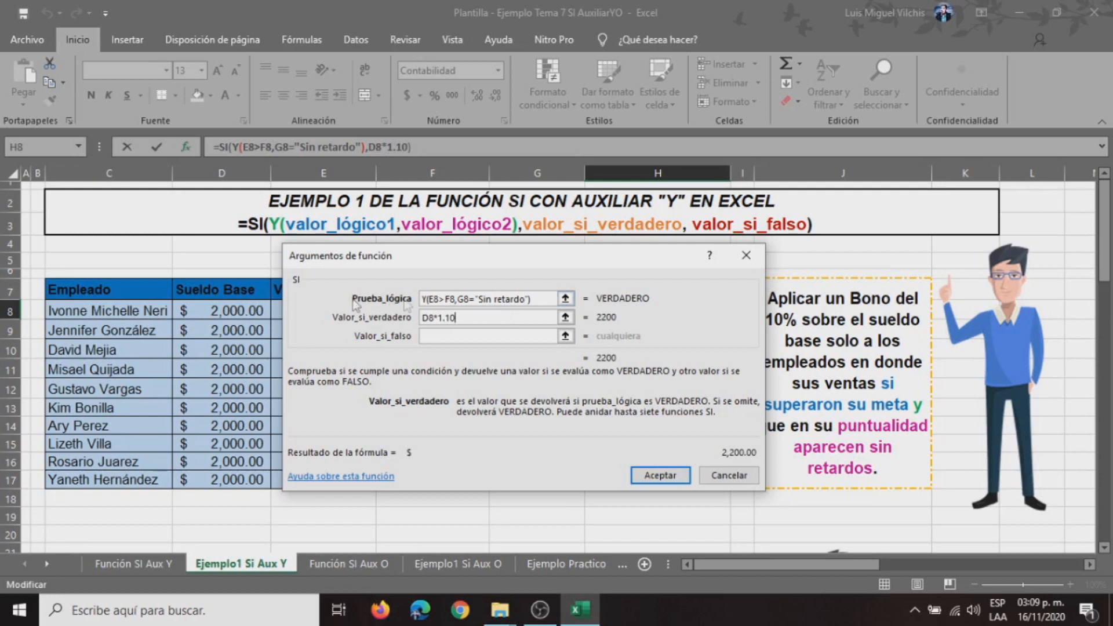
Set the SI function's value if false to D8 and confirm the formula in H8.
left_click_drag(543, 260, 568, 310)
key("Tab")
left_click_drag(500, 312, 621, 270)
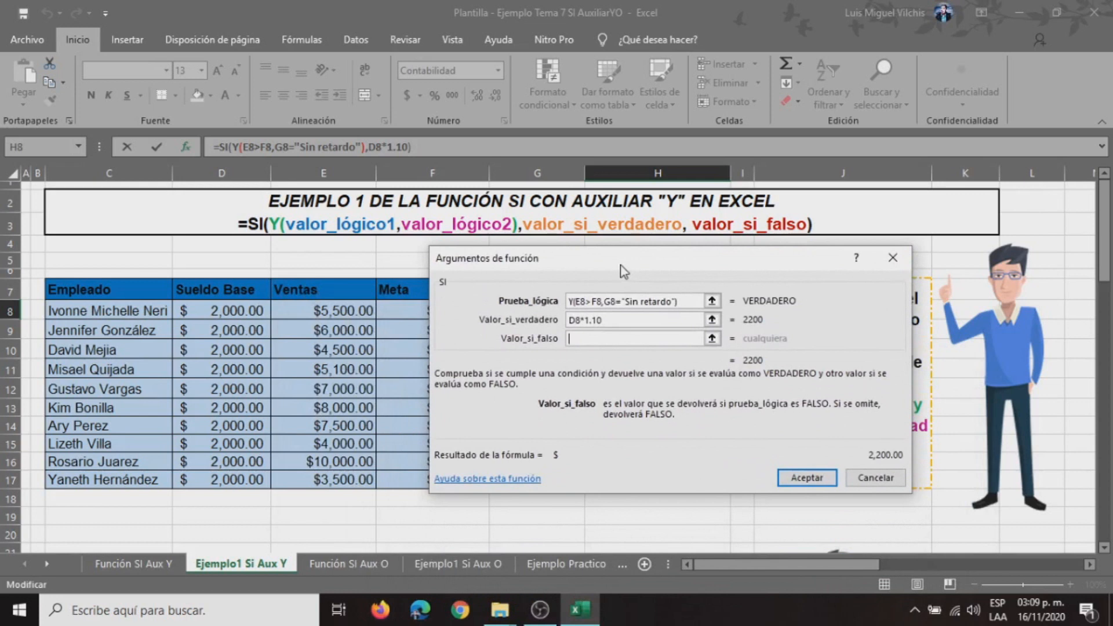
left_click(217, 310)
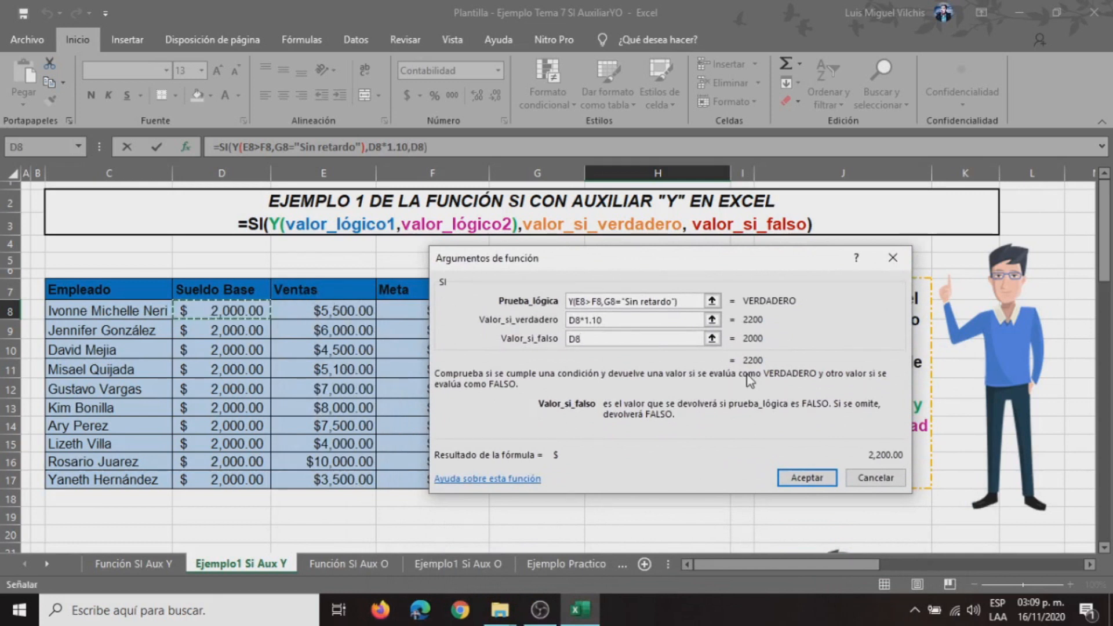
left_click_drag(755, 269, 613, 335)
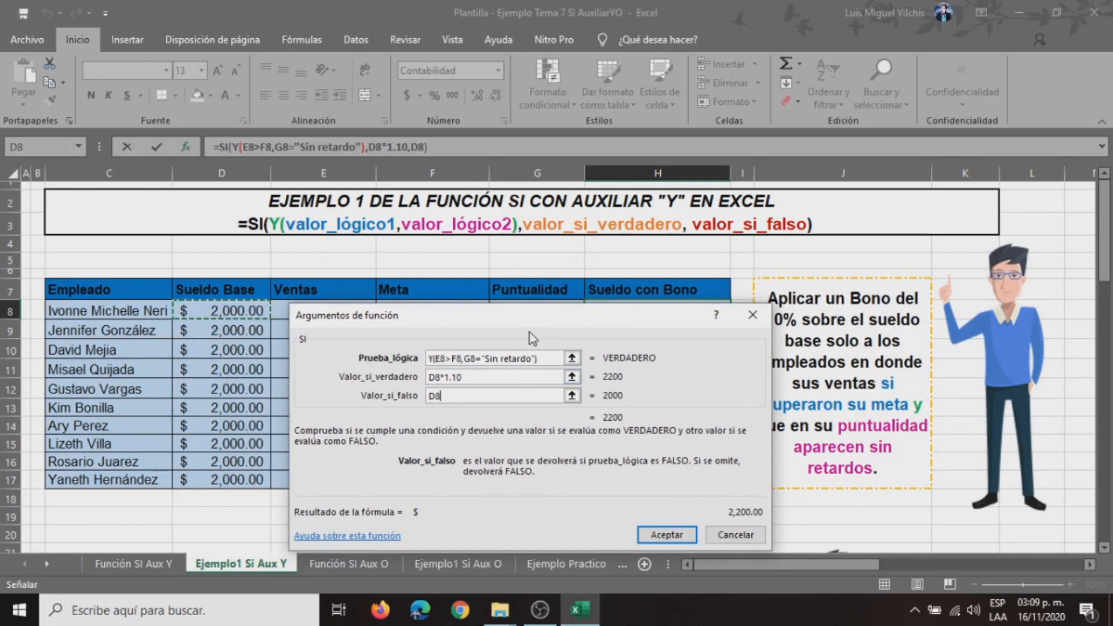
left_click_drag(528, 325, 487, 335)
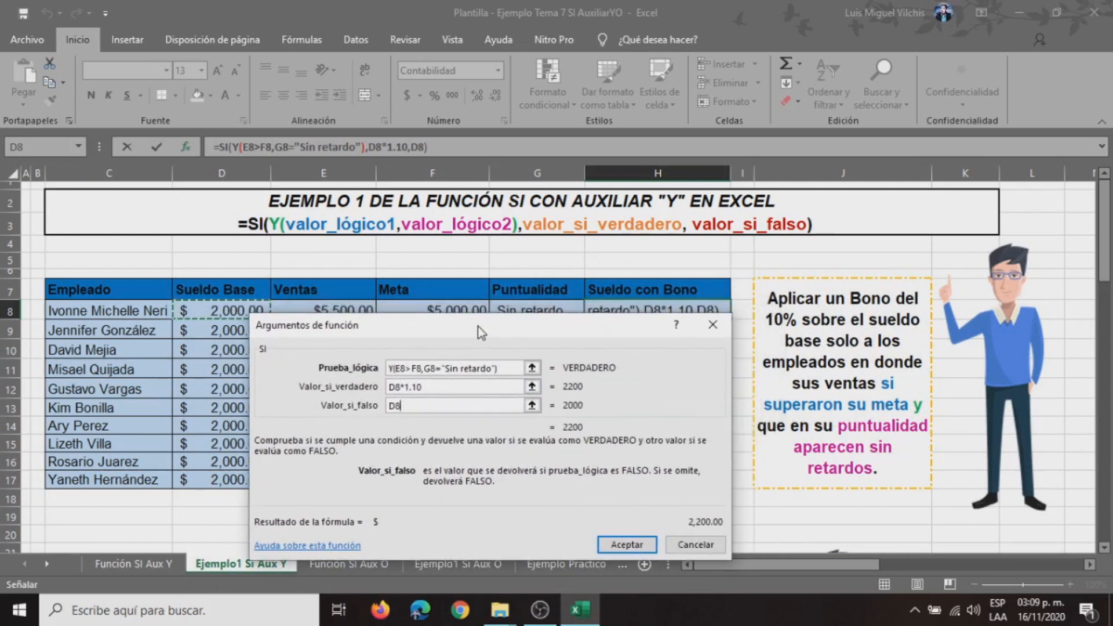
left_click(641, 544)
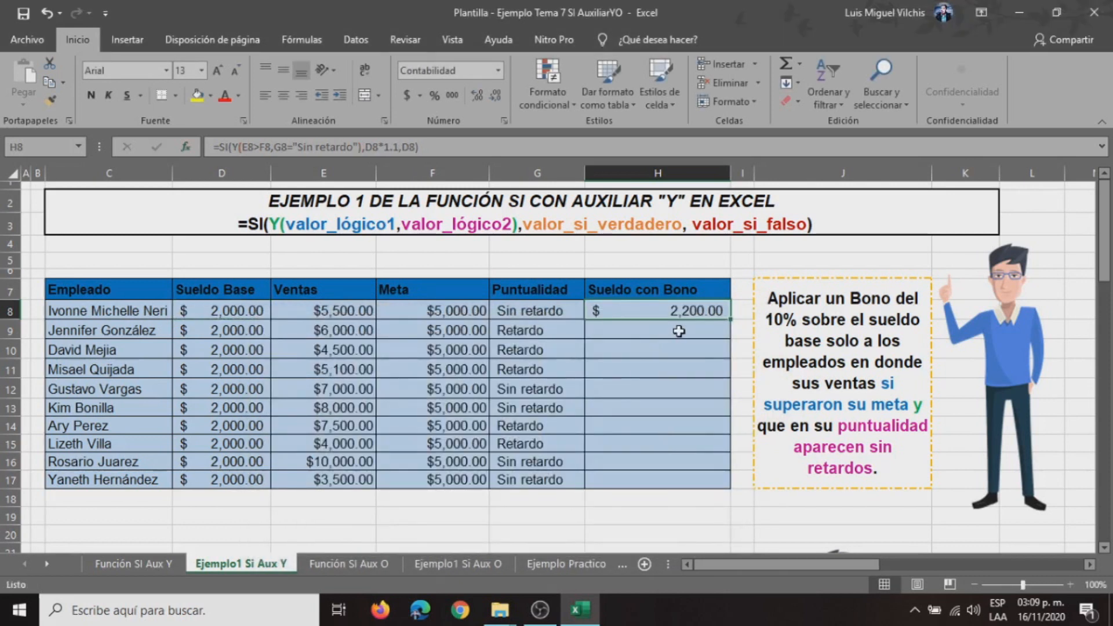
Examine the base salary, sales, goal and punctuality cells in row 9 against the two bonus conditions.
left_click(195, 329)
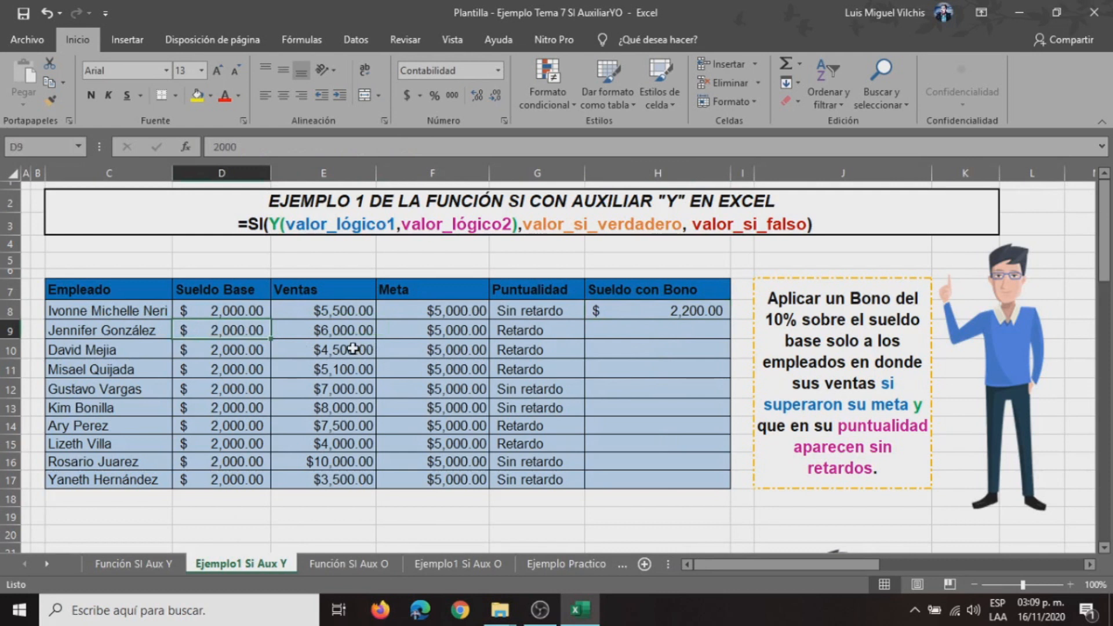
left_click(342, 332)
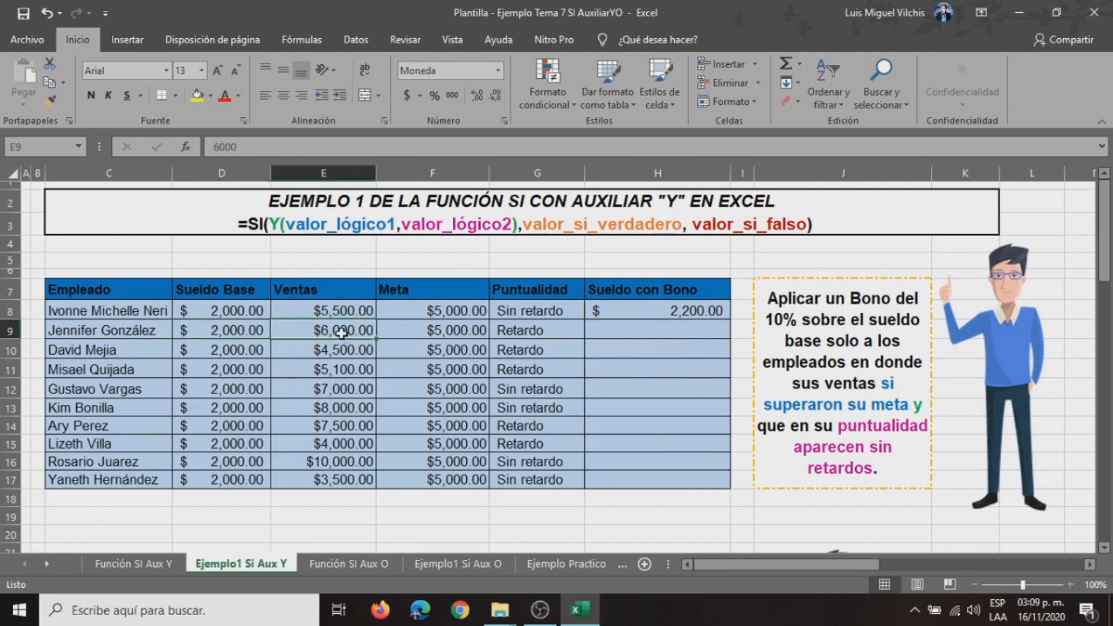
left_click(426, 330)
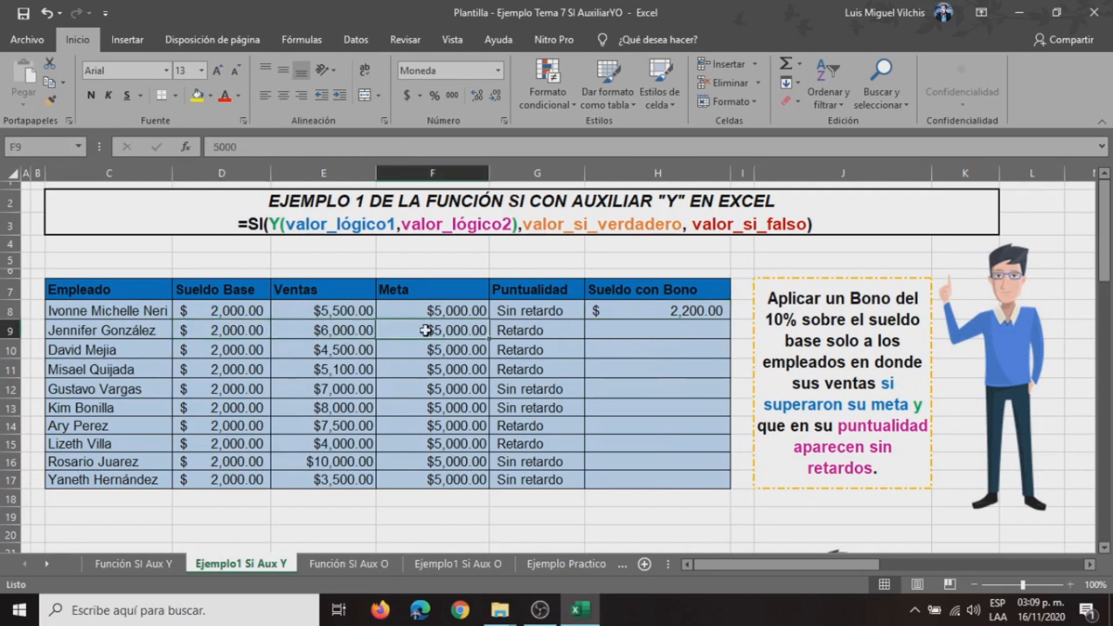
left_click(337, 335)
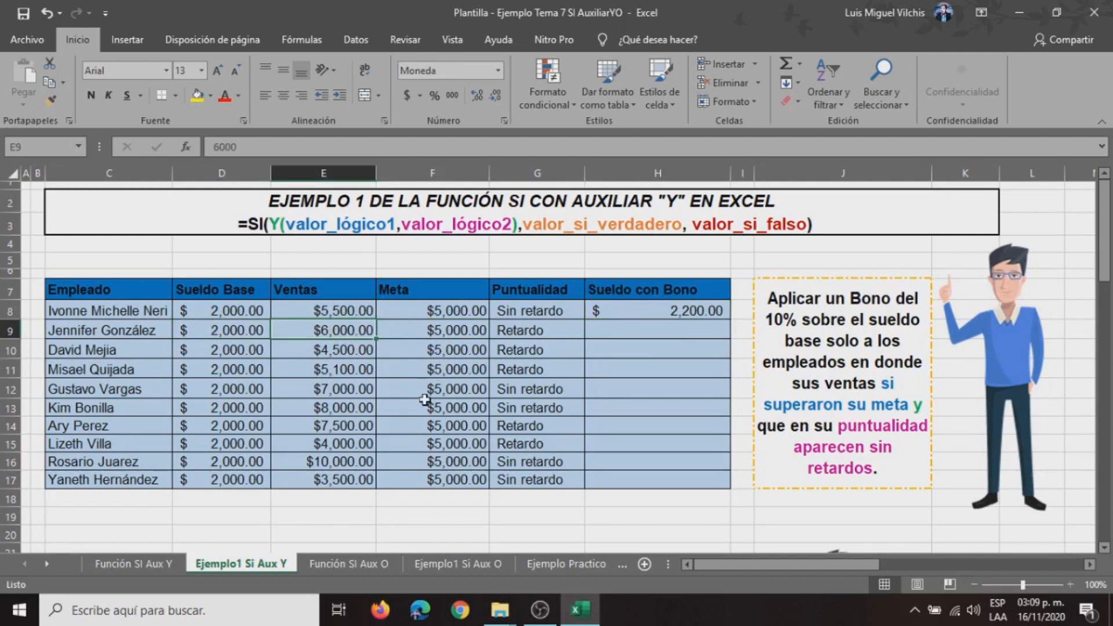
left_click(532, 329)
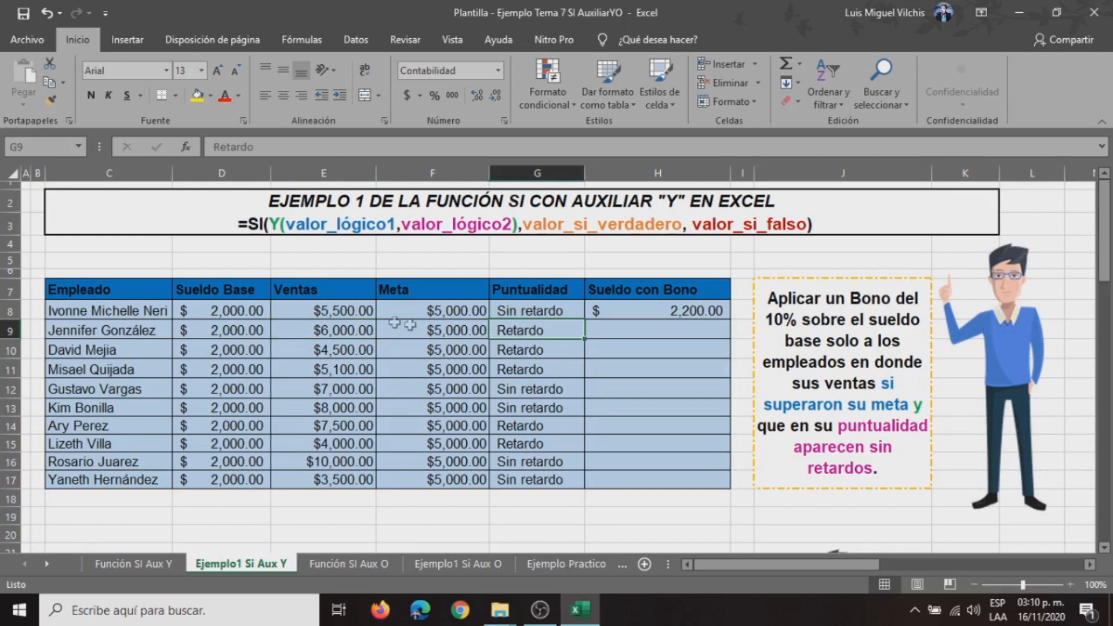
left_click(339, 329)
key("Right")
key("Left")
key("Right")
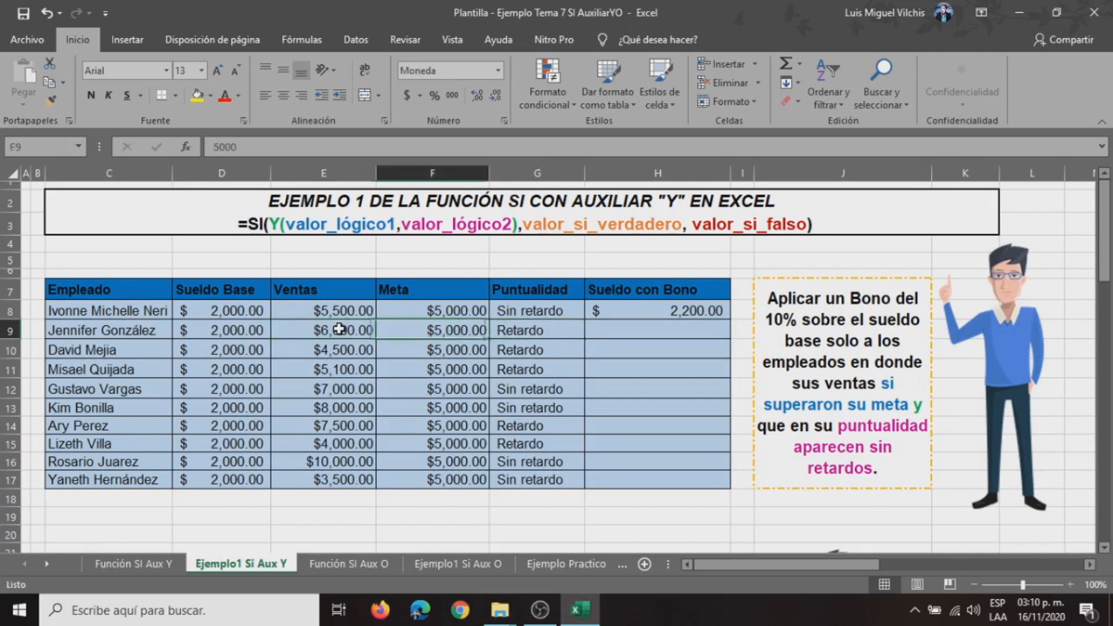
Copy the bonus formula from H8 down the Sueldo con Bono column to H17.
key("Left")
key("Right")
key("Right")
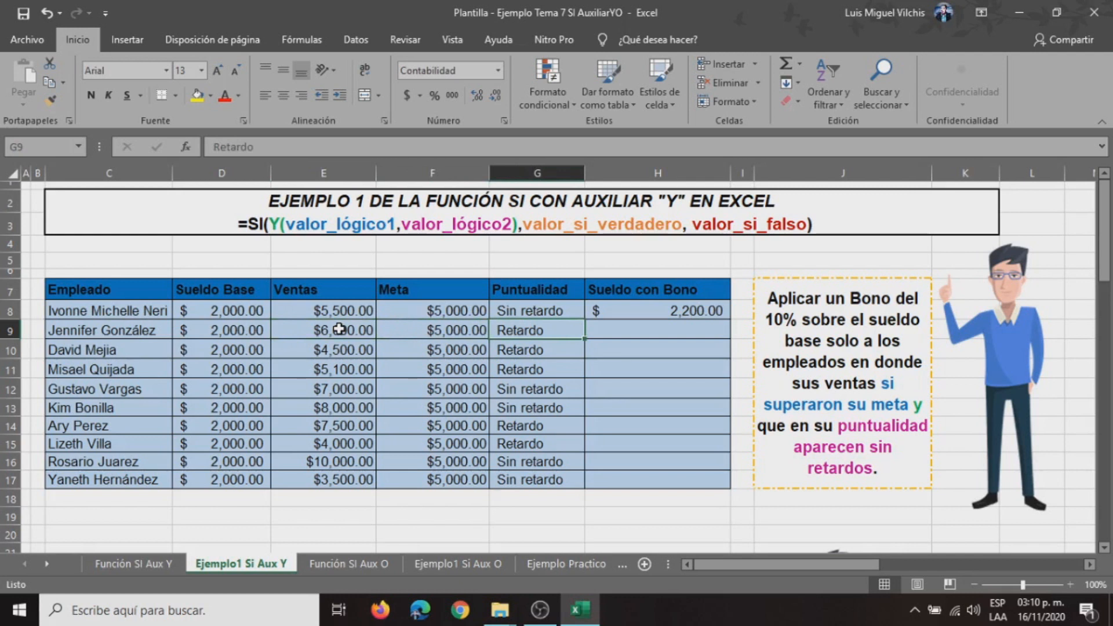
left_click(638, 315)
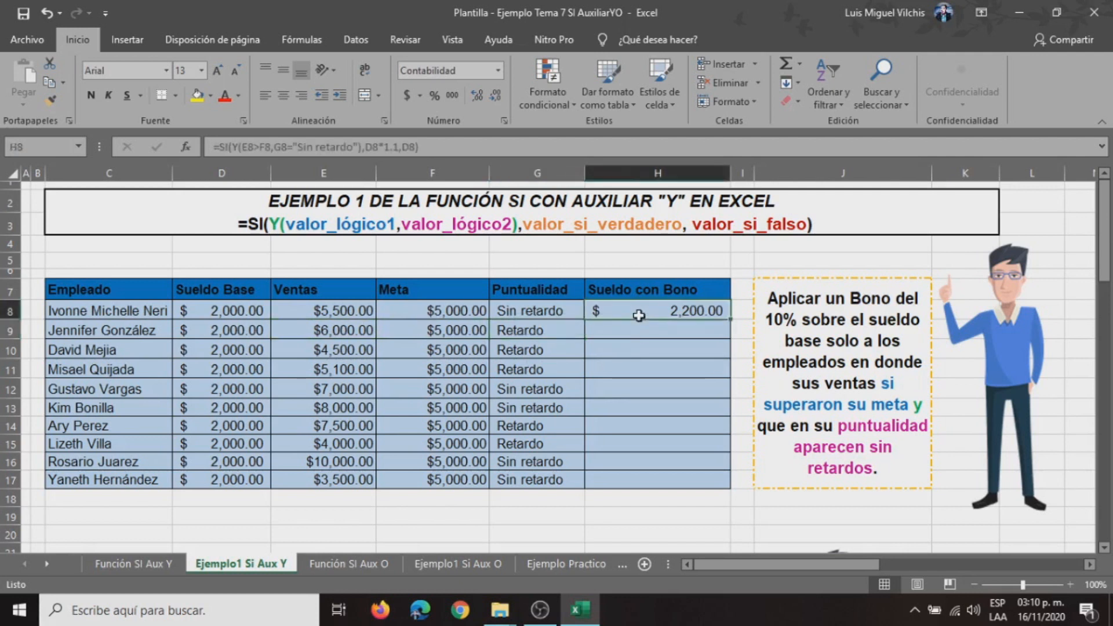
left_click_drag(732, 317, 731, 341)
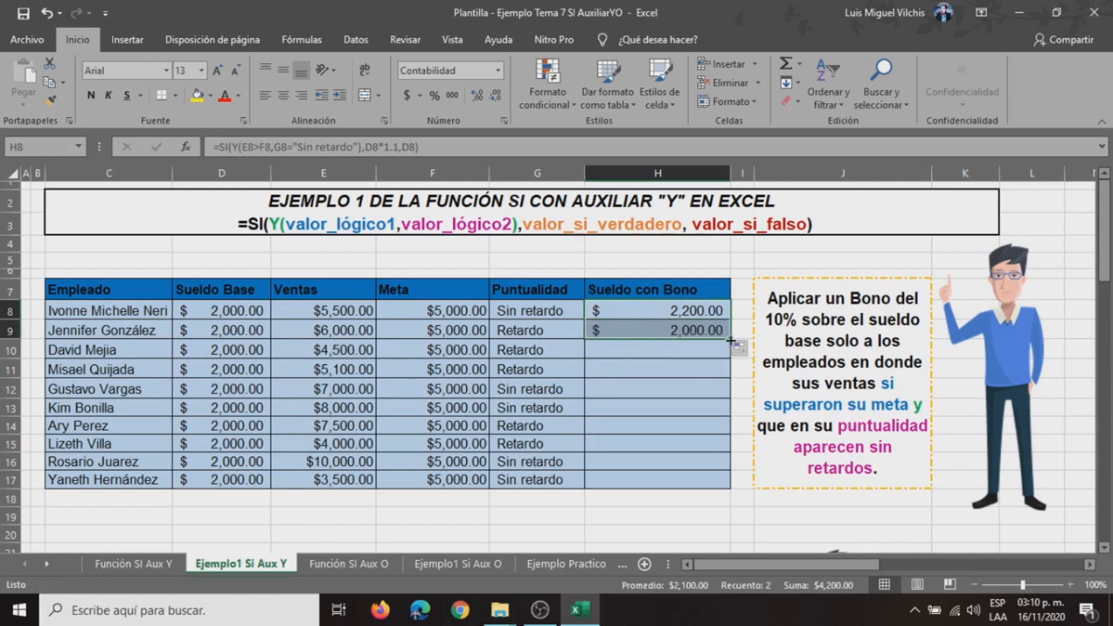
left_click_drag(730, 340, 729, 484)
left_click(651, 368)
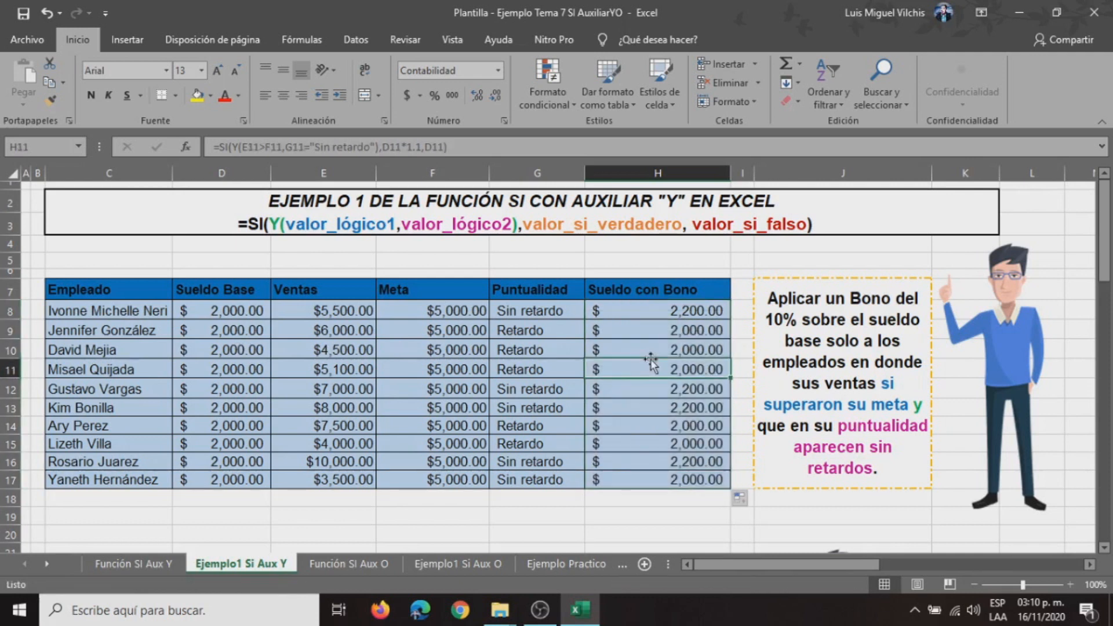
left_click(710, 335)
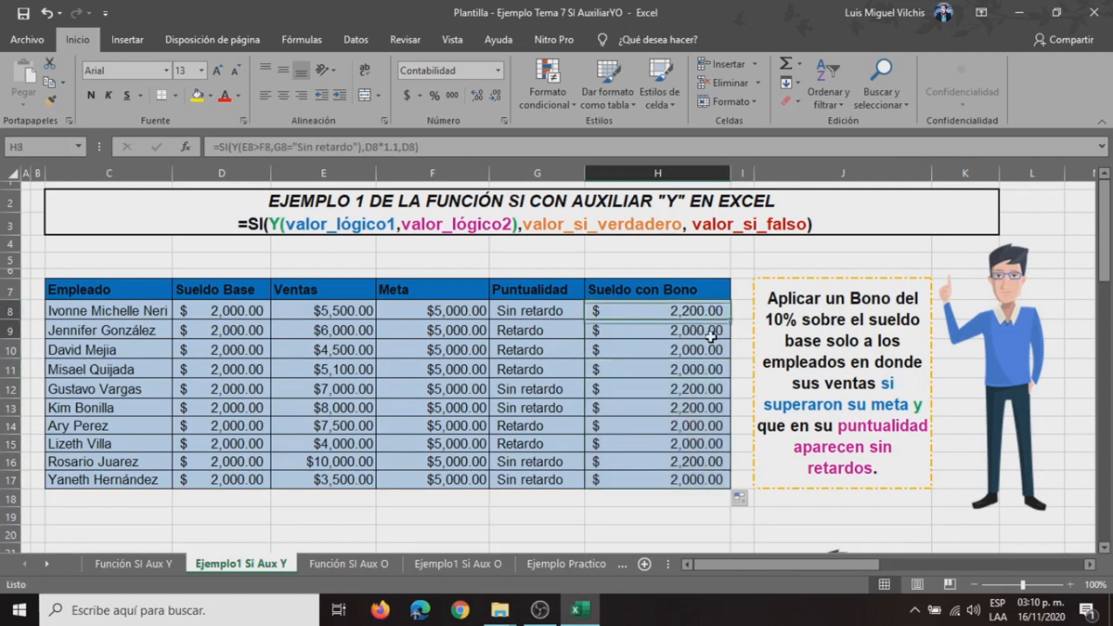
key("Up")
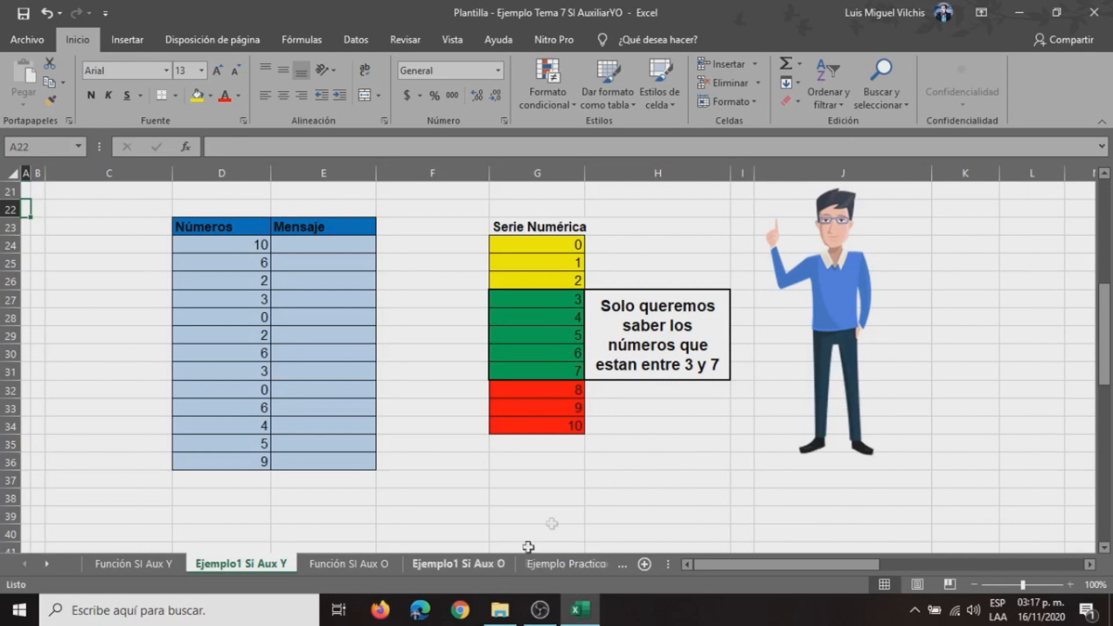
Examine the Serie Numérica from 0 to 10, its green 3 to 7 band, and the values in the Números column.
left_click(573, 242)
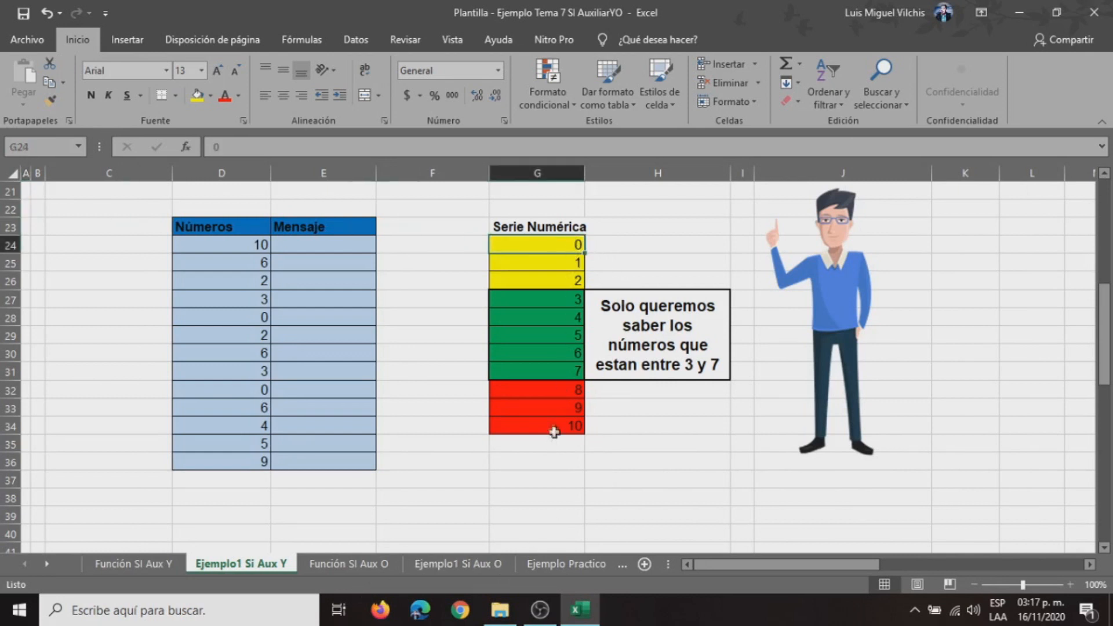
left_click(555, 426)
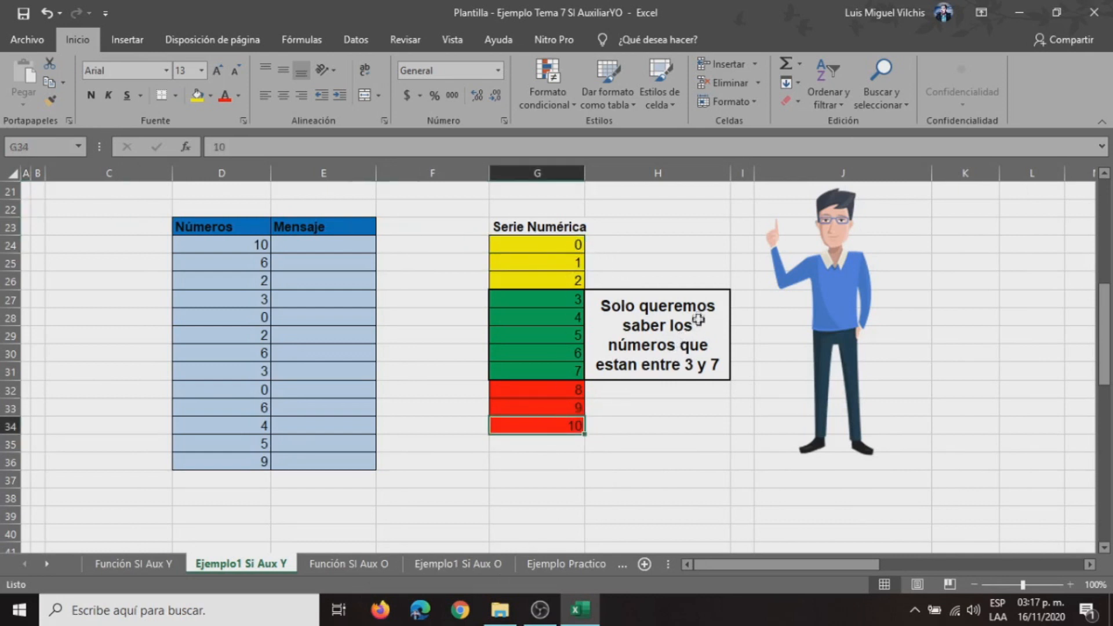
left_click(545, 297)
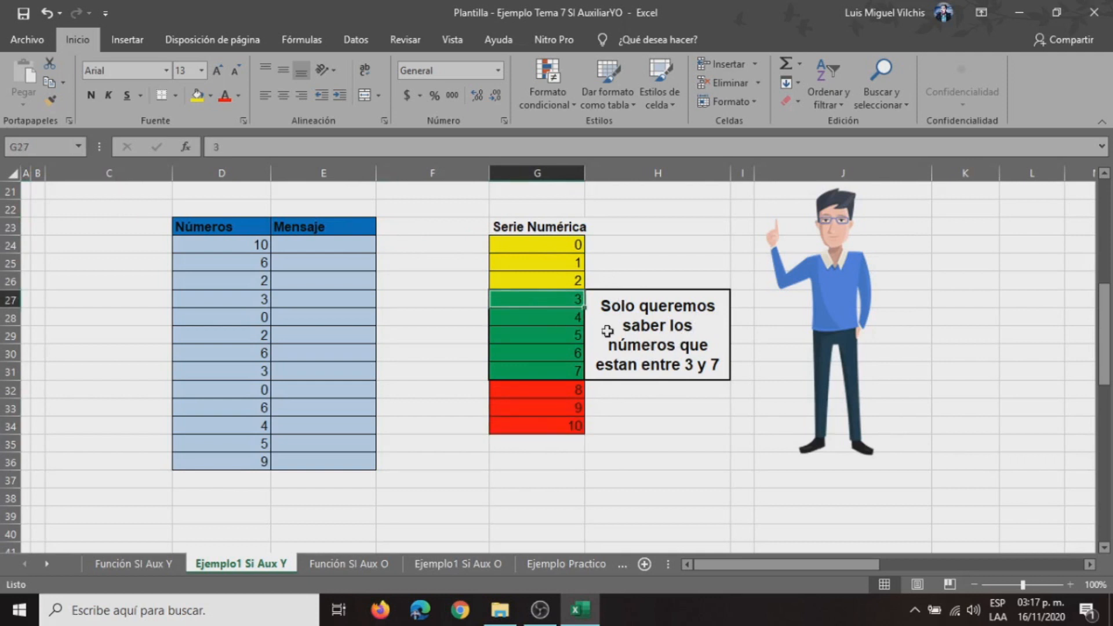
key("Down")
key("Down")
key("Down")
key("Down")
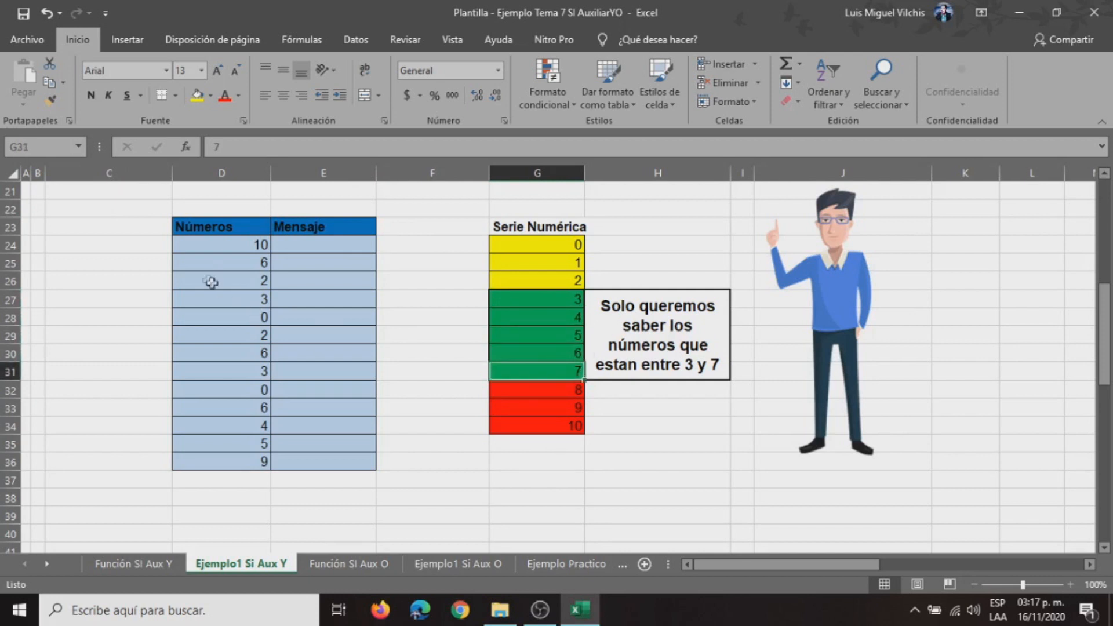
left_click(206, 244)
key("Down")
key("Down")
key("Down")
key("Down")
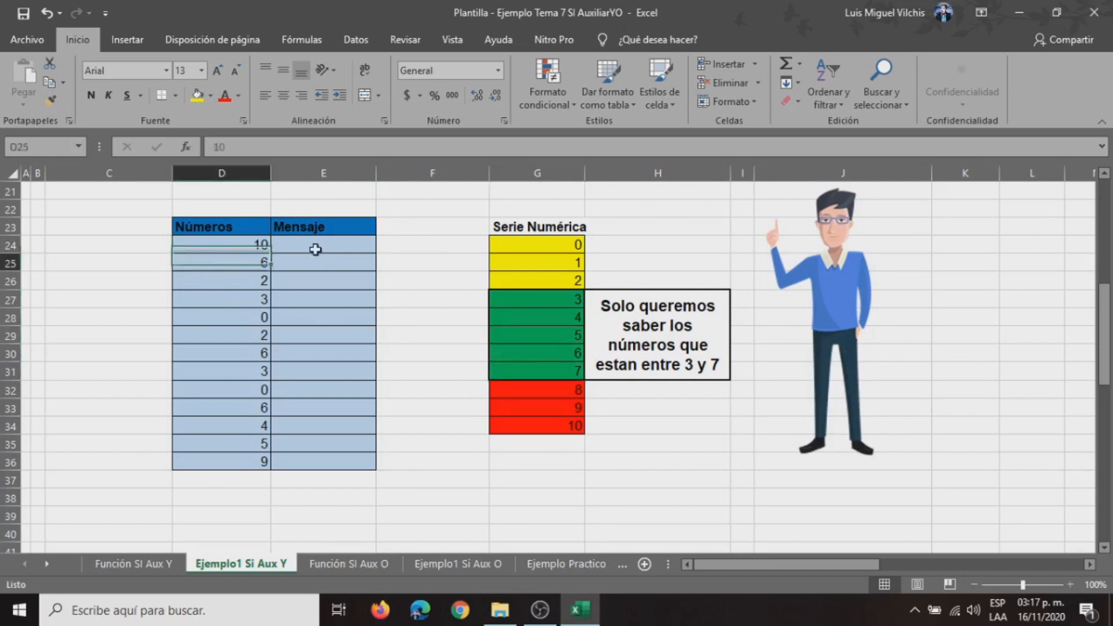
Insert the SI function in E24, the first cell of the Mensaje column.
key("Up")
key("Right")
key("Up")
key("Up")
key("Up")
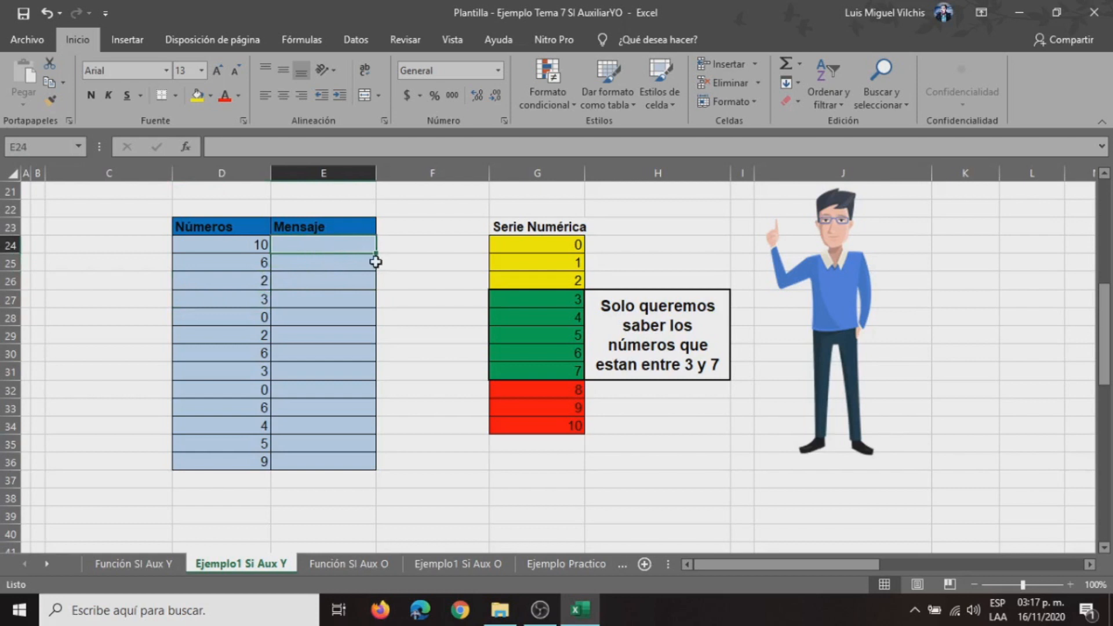
left_click(188, 148)
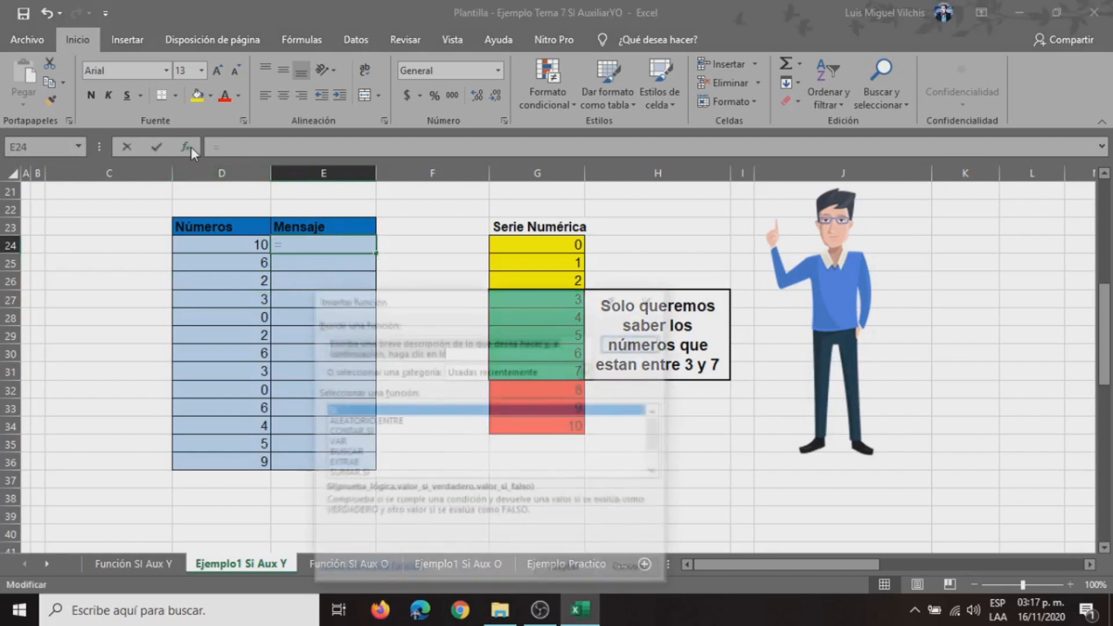
left_click_drag(426, 307, 563, 266)
left_click(796, 403)
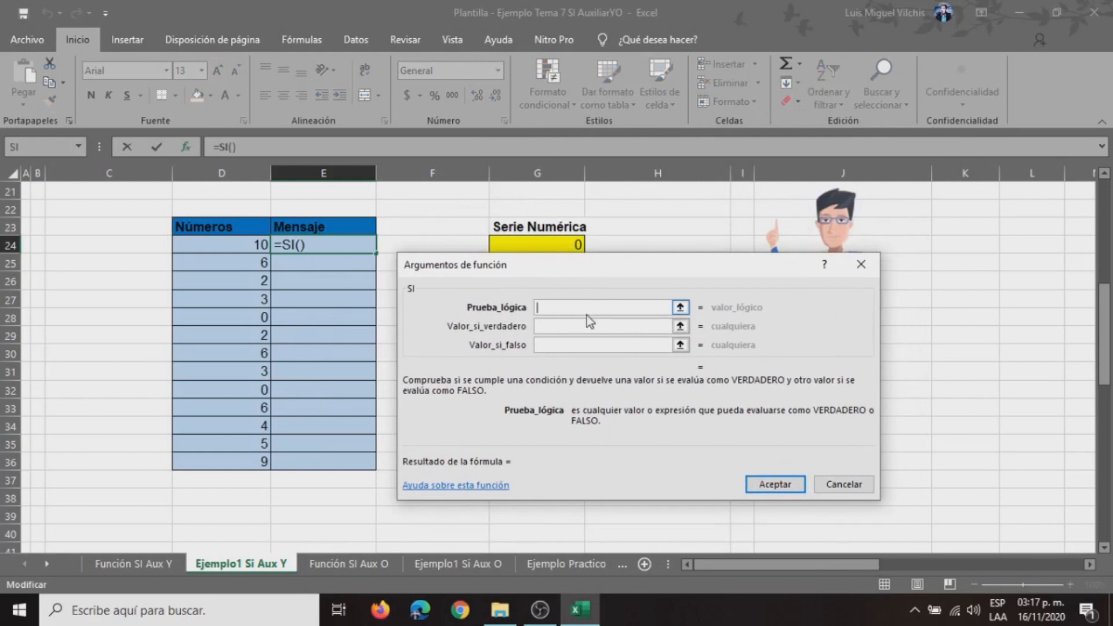
Begin the SI logical test with a nested Y function whose first condition is D24>=3.
type("Y(")
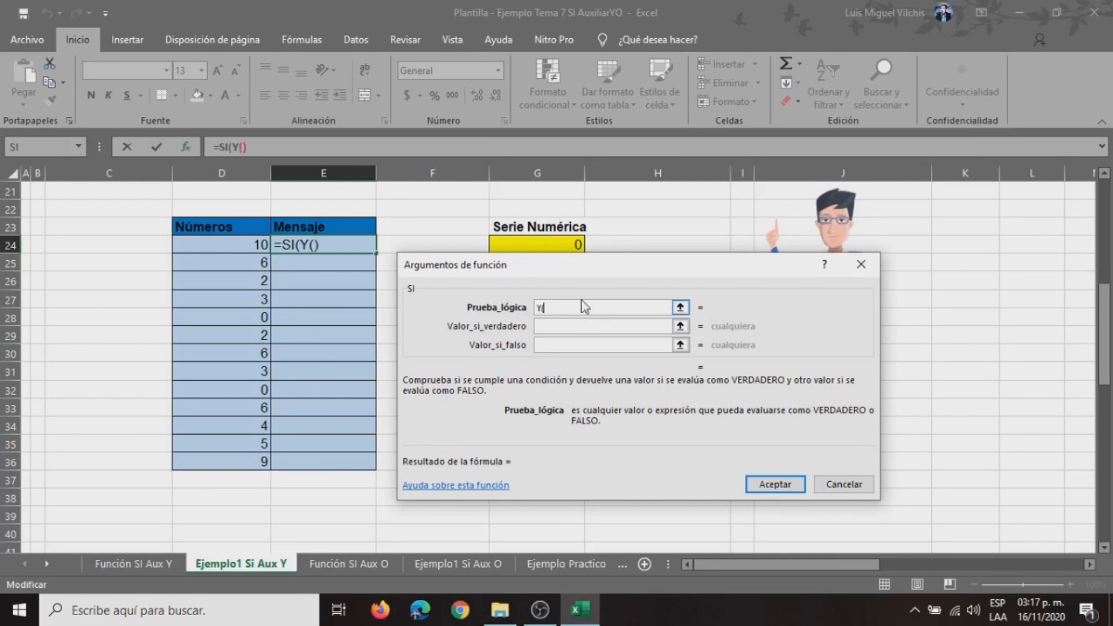
left_click_drag(581, 268, 640, 266)
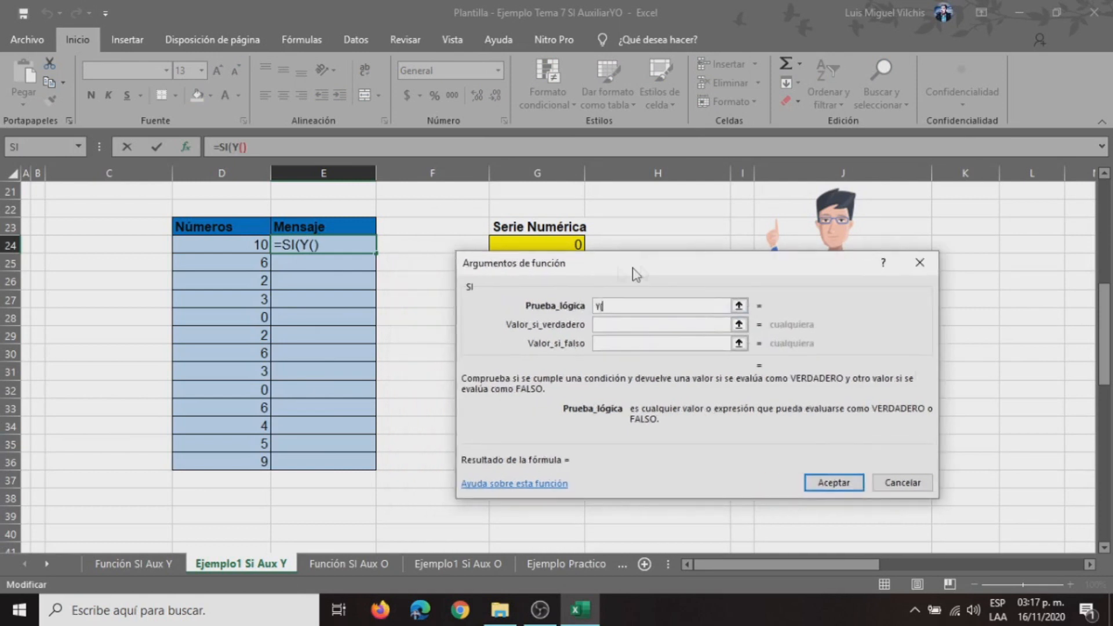
left_click(201, 256)
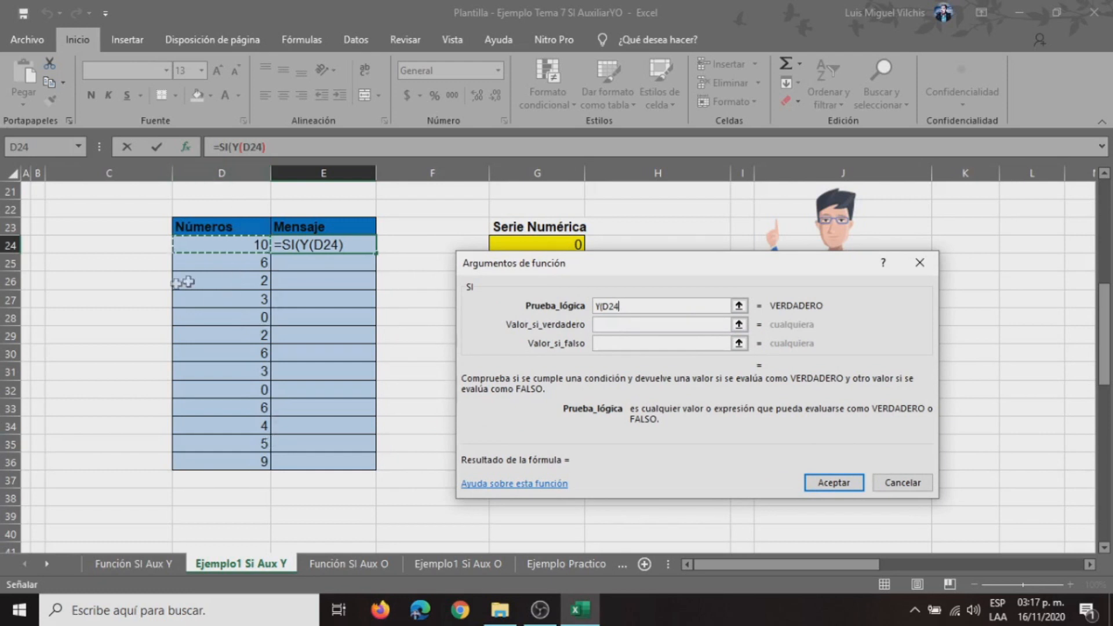
left_click_drag(752, 266, 729, 353)
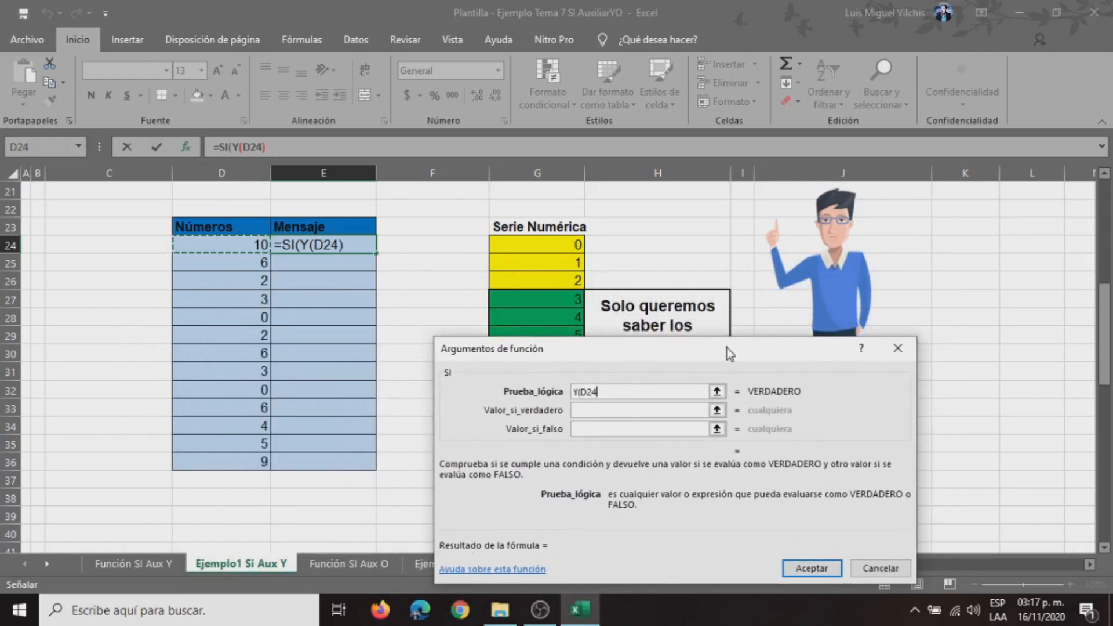
type(">=")
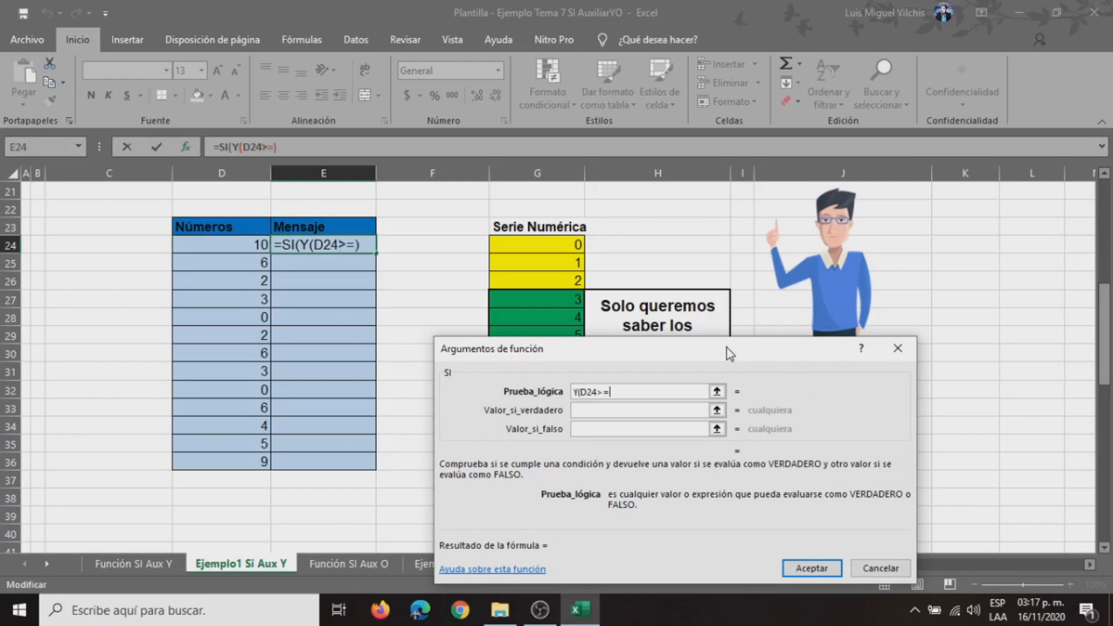
type("3")
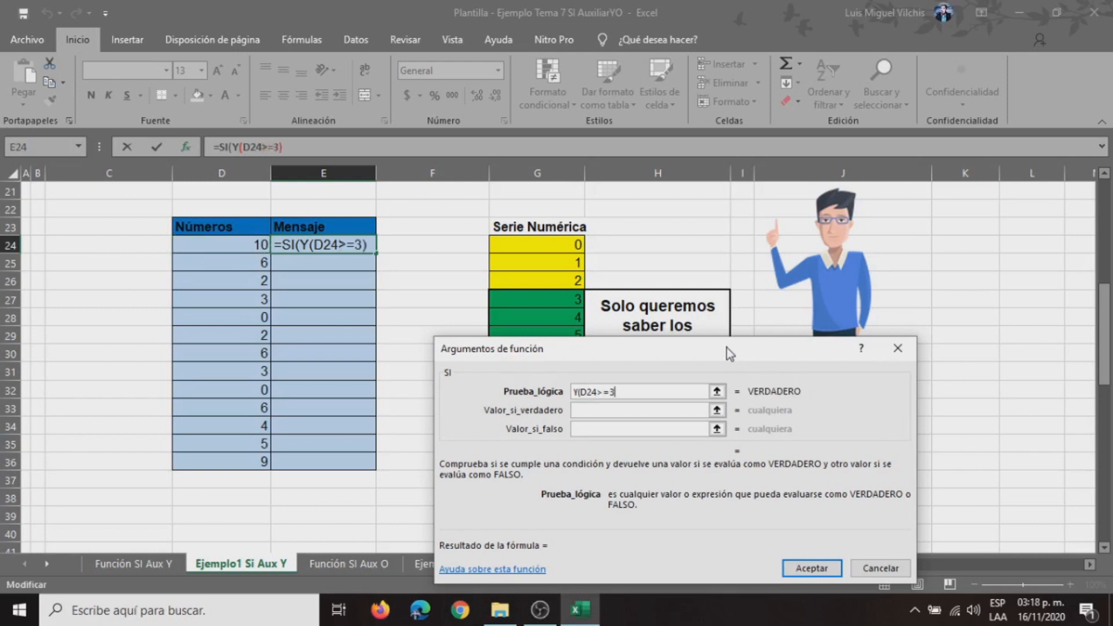
Add D24<=7 as the second condition of the Y function and close its parenthesis.
type(",")
left_click_drag(727, 348, 639, 346)
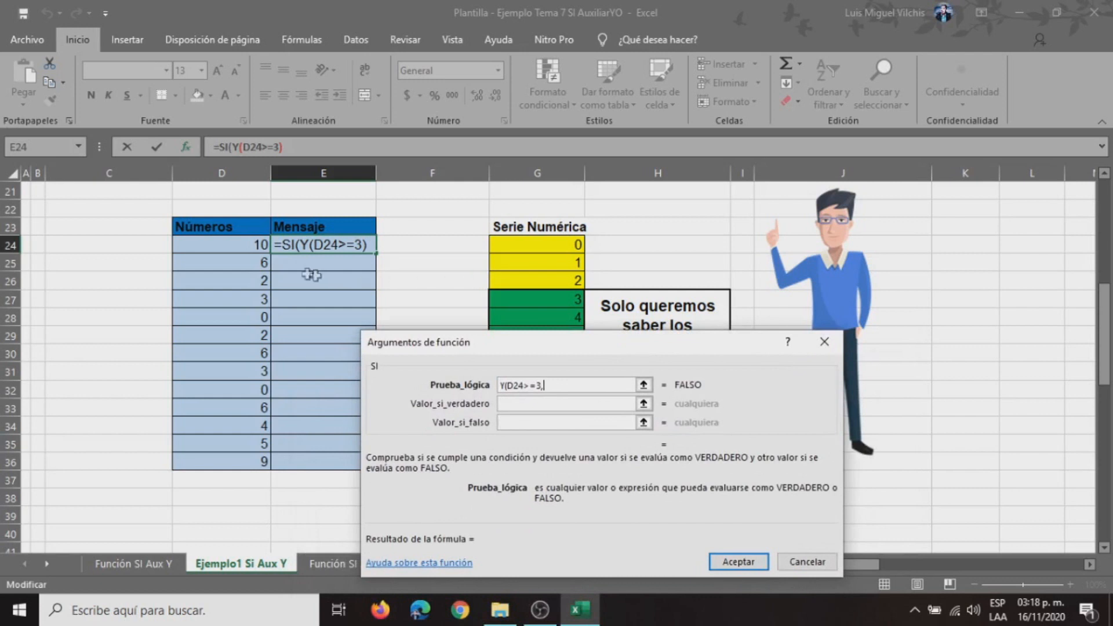
left_click(228, 246)
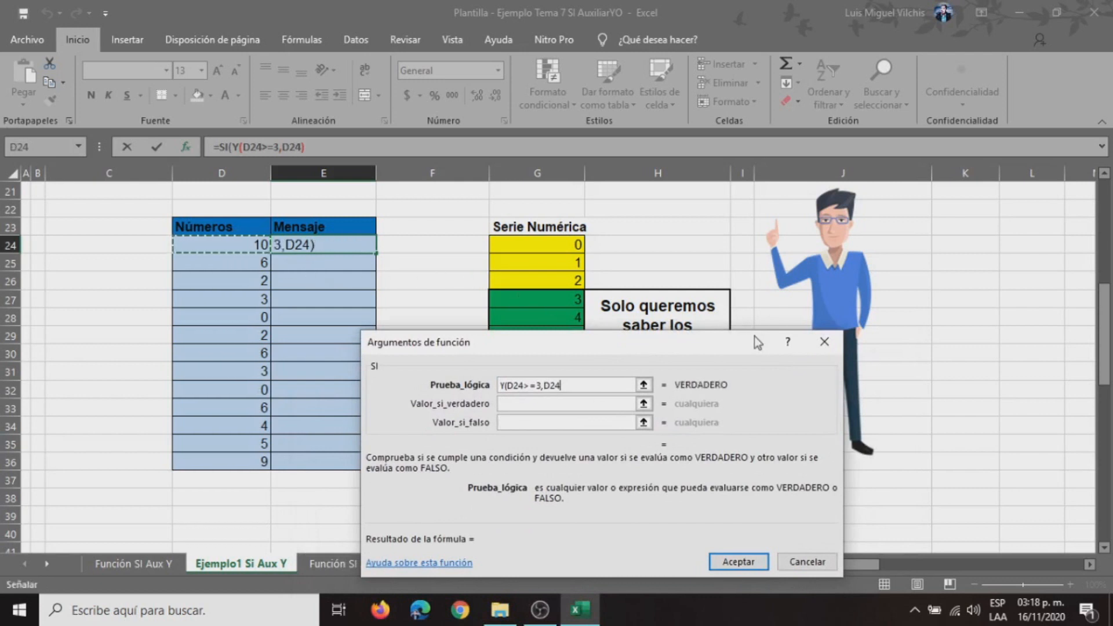
type("<=7")
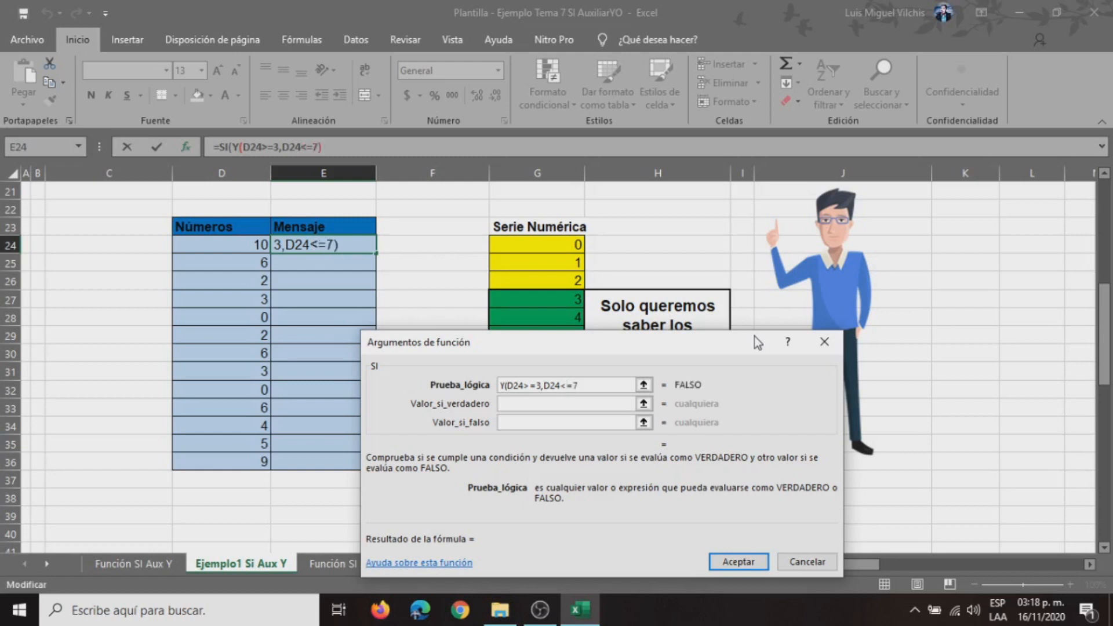
left_click_drag(754, 336, 1027, 229)
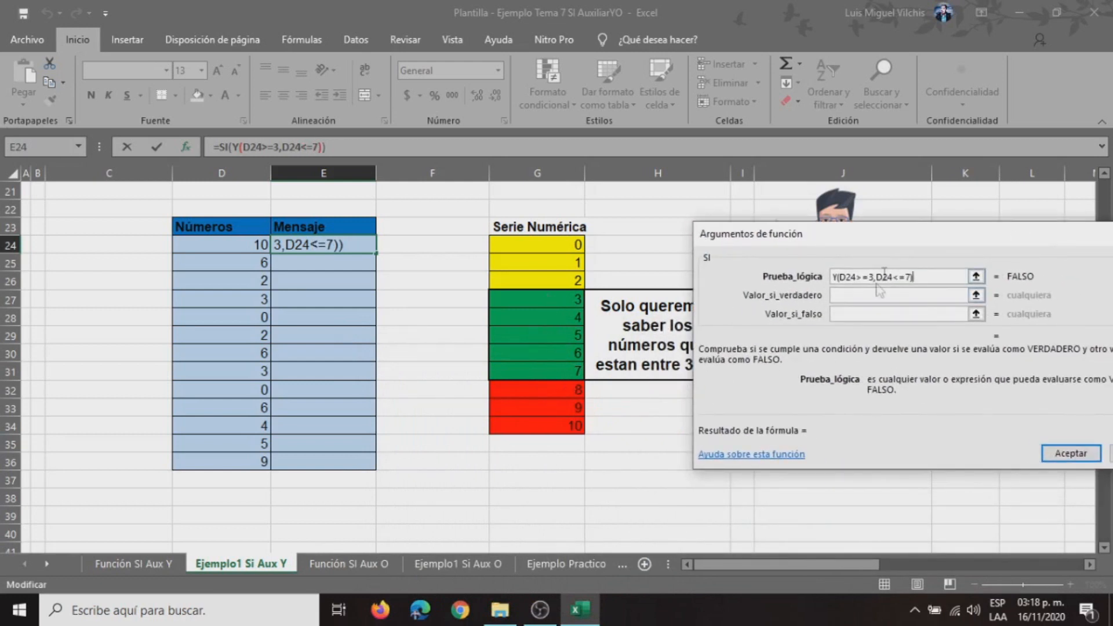
left_click_drag(927, 237, 723, 261)
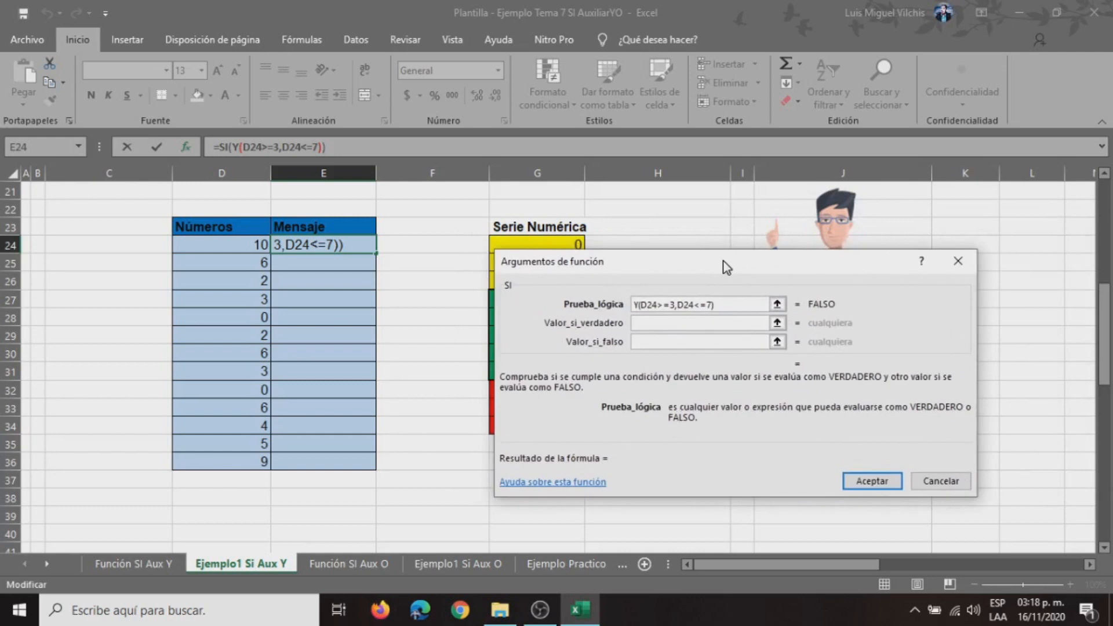
Set the SI function's value if true to "El valor esta dentro del rango de numeros entre 3 y 7".
left_click(651, 322)
type("\"E")
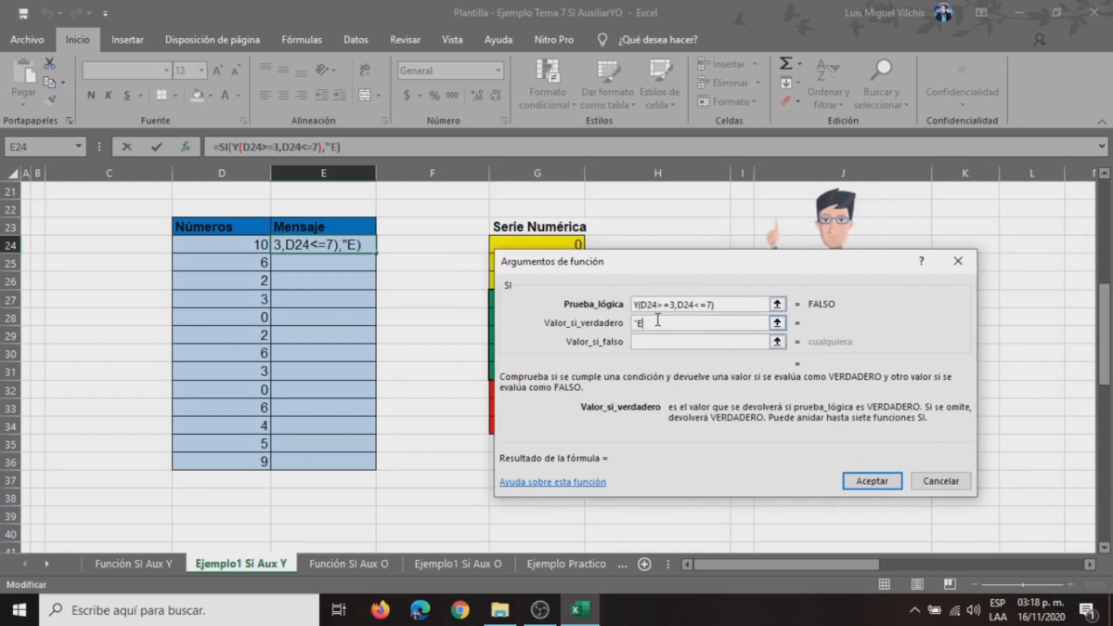
type("l valor esta dent")
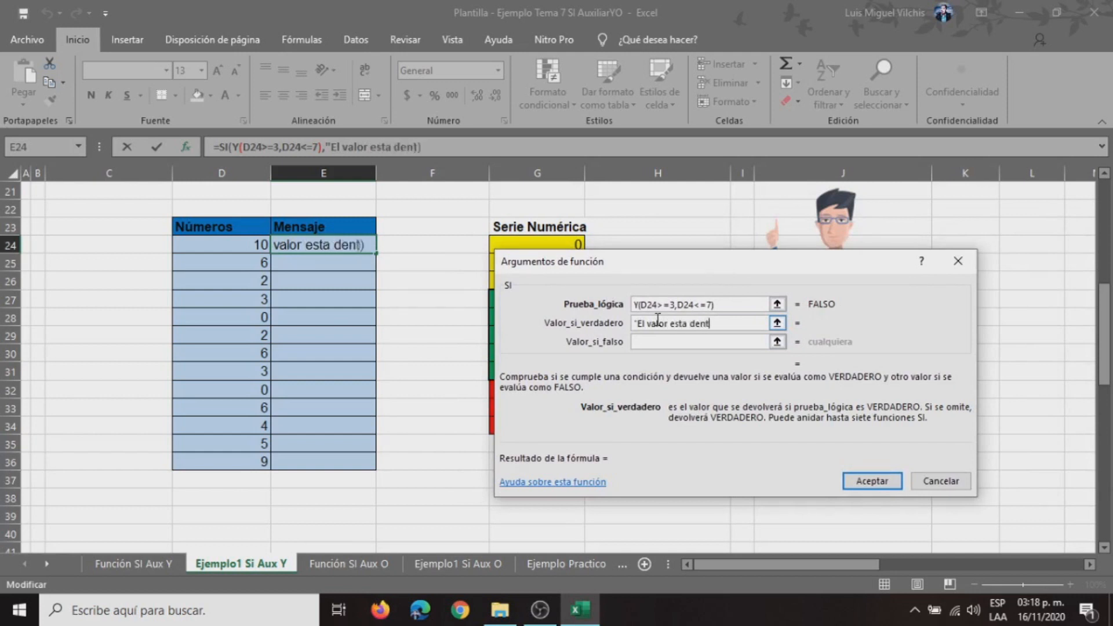
type("ro del rango de 3 y 7")
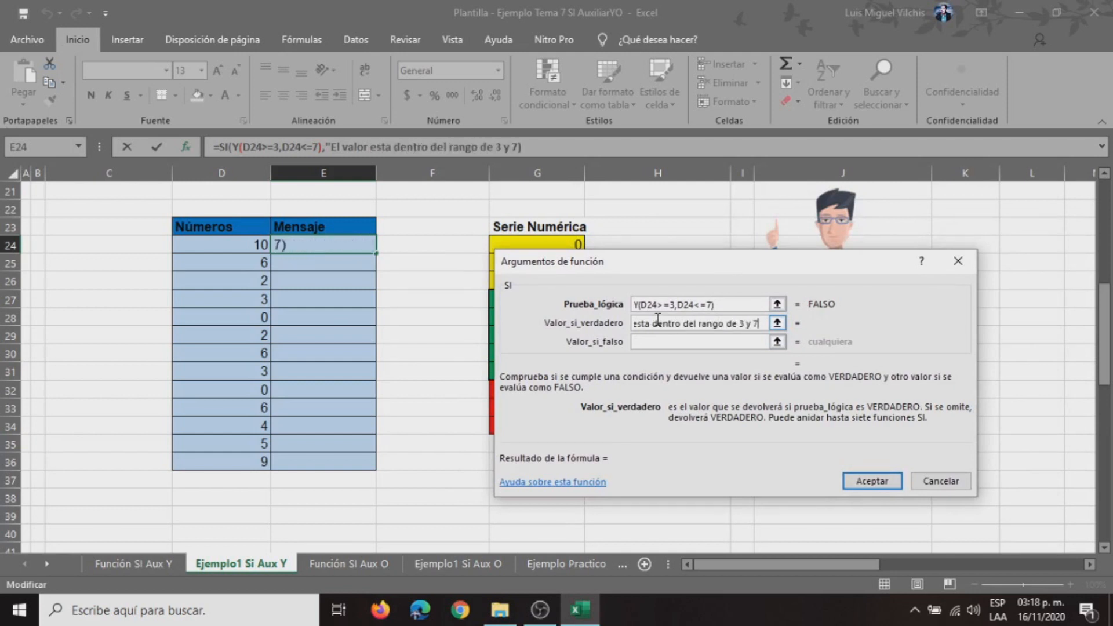
type("numero")
key("BackSpace")
type("s en tre ")
type("\"")
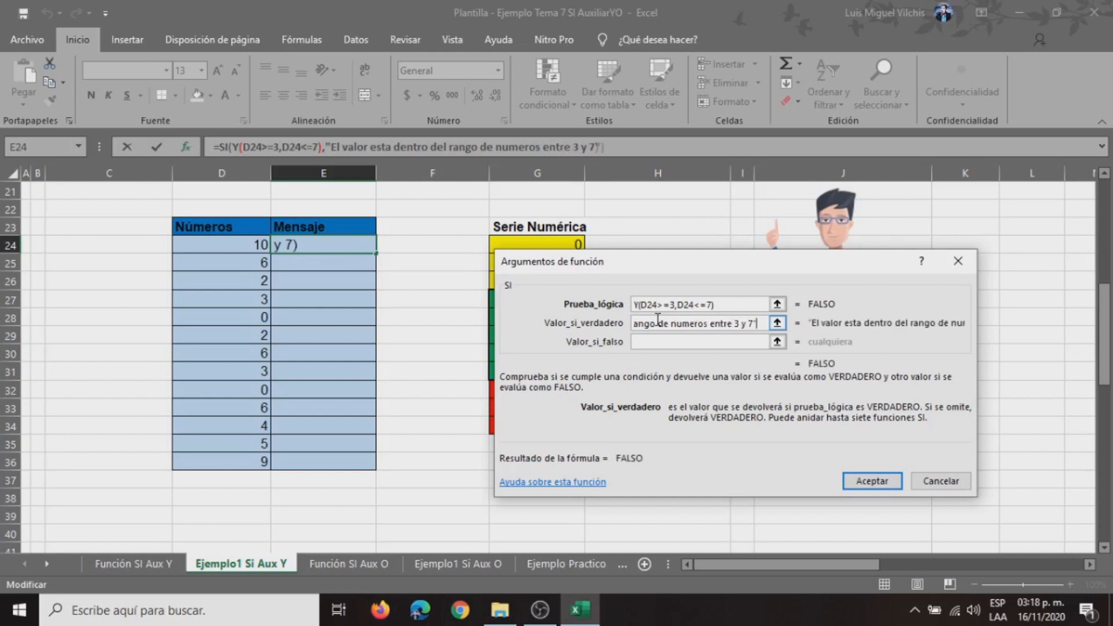
Set the SI function's value if false to "Valor fuera del rango" and confirm the formula in E24.
left_click(664, 341)
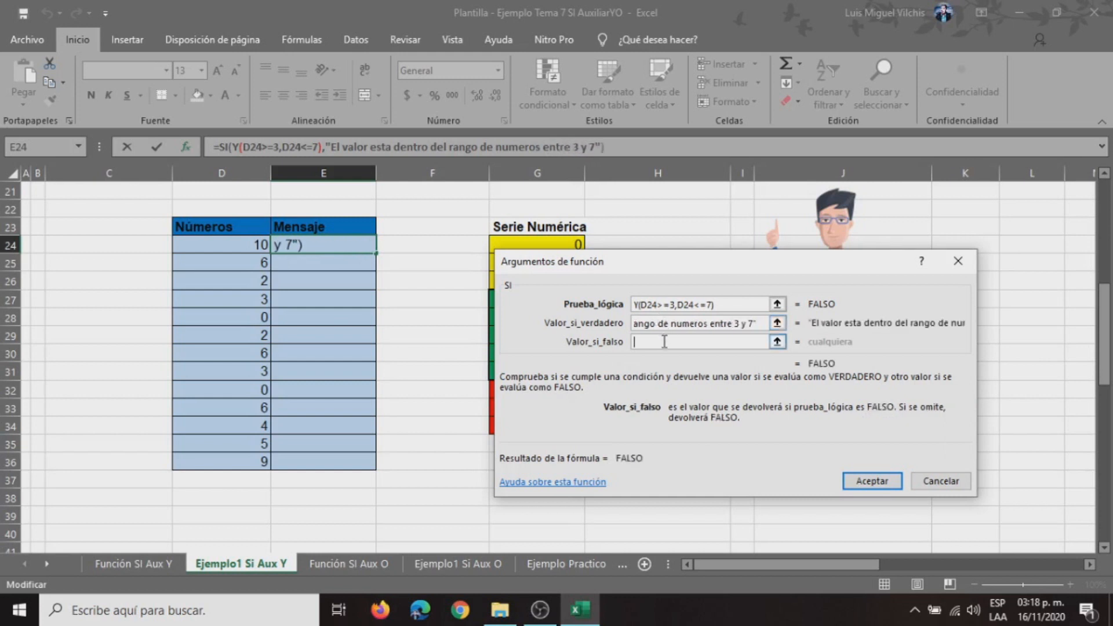
type("\"Valor f")
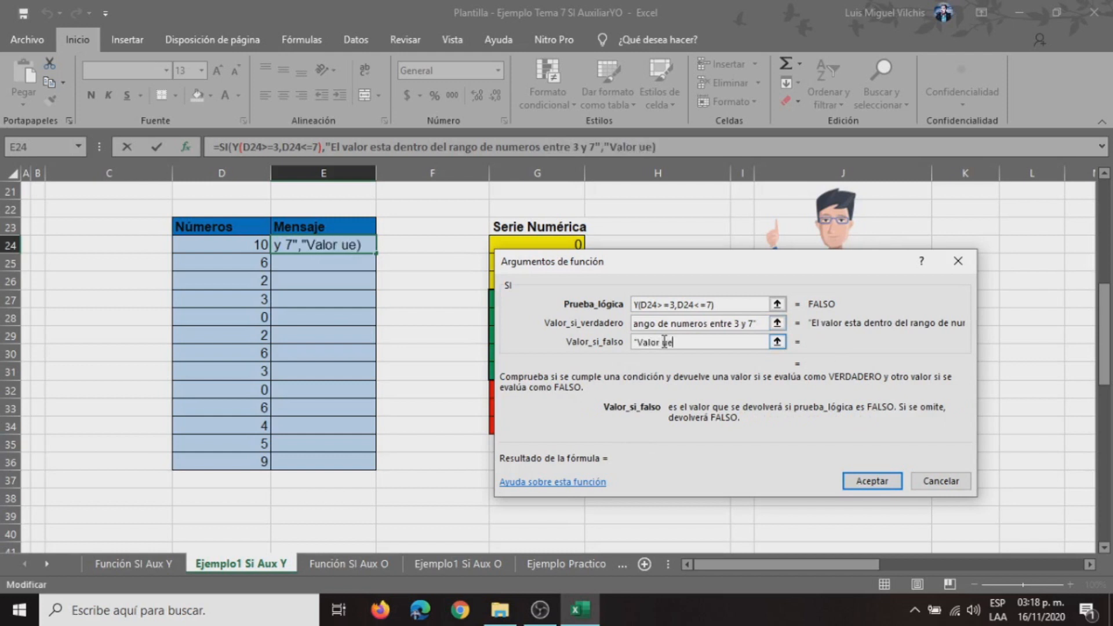
type("uera del ran")
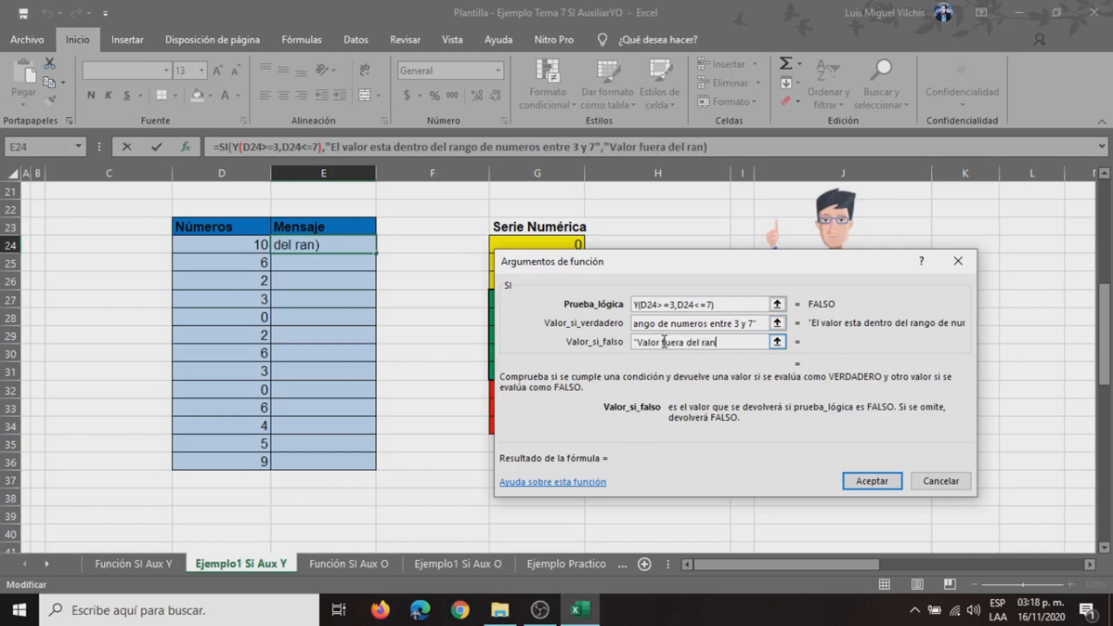
type("go\"")
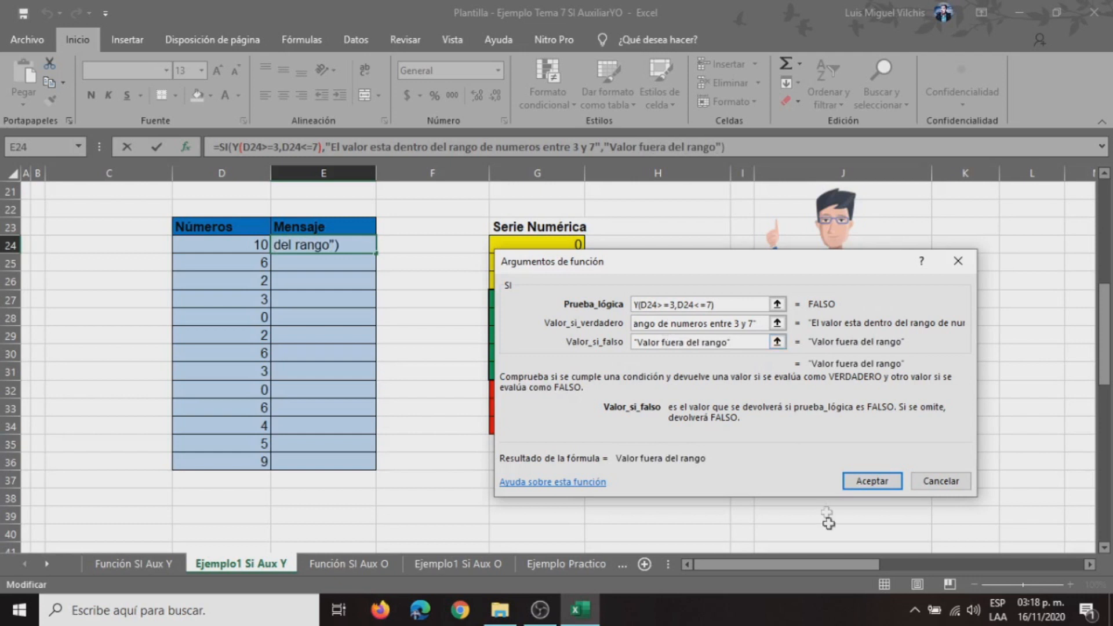
left_click(883, 485)
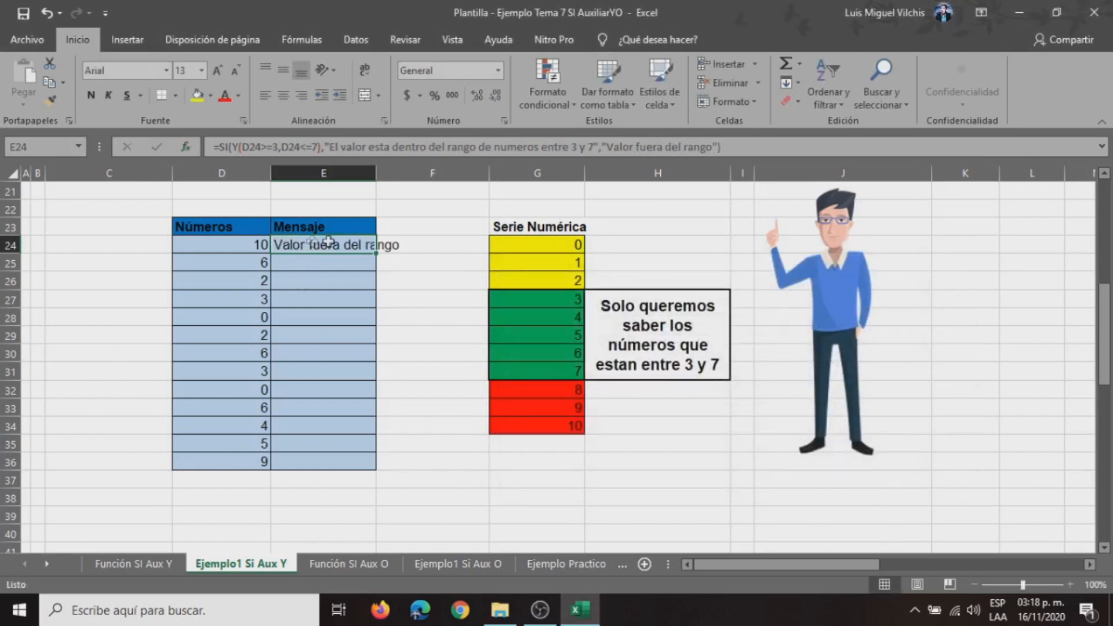
Examine which cells of the Serie Numérica lie inside and outside the 3 to 7 range.
left_click(571, 393)
key("Up")
key("Down")
key("Down")
key("Down")
key("Up")
key("Up")
key("Down")
key("Up")
key("Up")
key("Up")
key("Up")
key("Up")
key("Up")
key("Up")
key("Up")
key("Up")
key("Down")
key("Down")
key("Down")
key("Down")
key("Down")
key("Down")
key("Up")
key("Down")
key("Up")
key("Up")
key("Up")
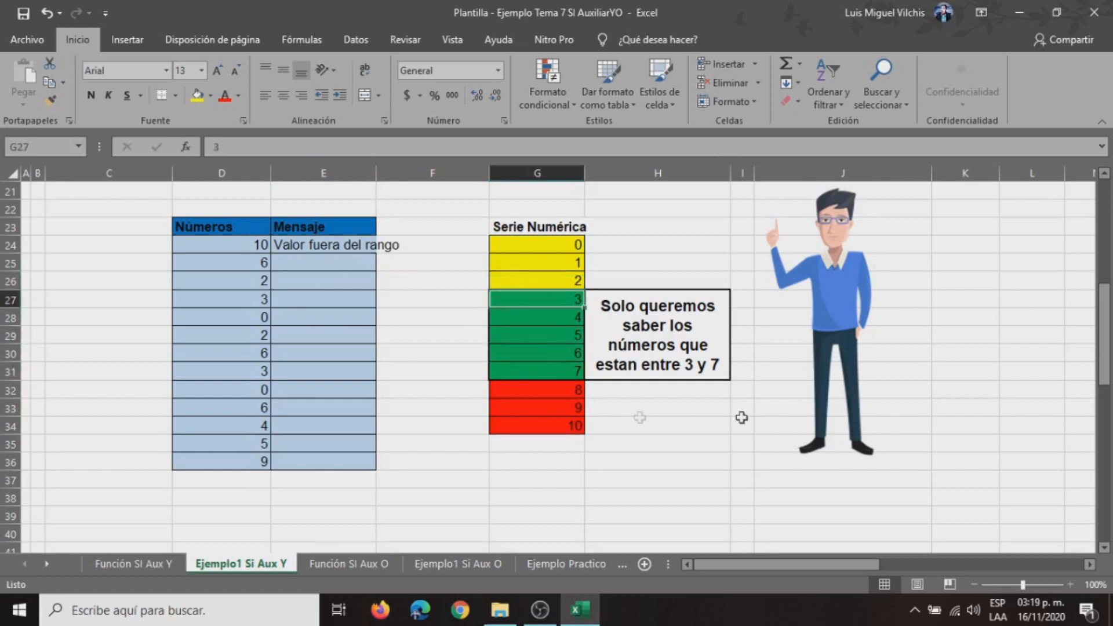
Copy the message formula from E24 down through E36.
left_click(330, 263)
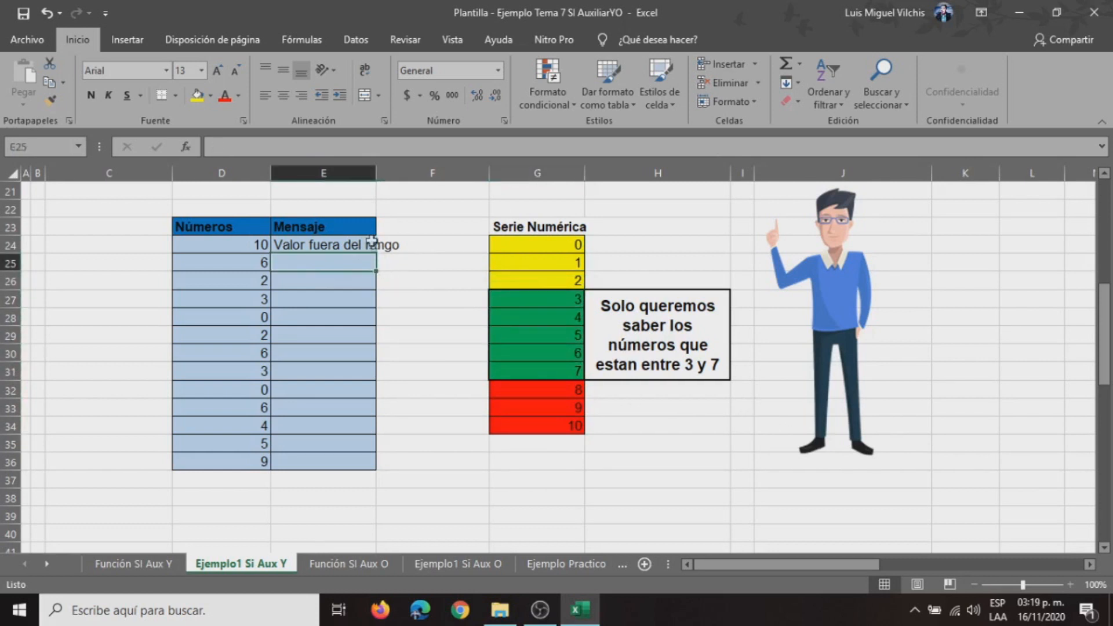
left_click(372, 241)
left_click_drag(377, 256, 368, 463)
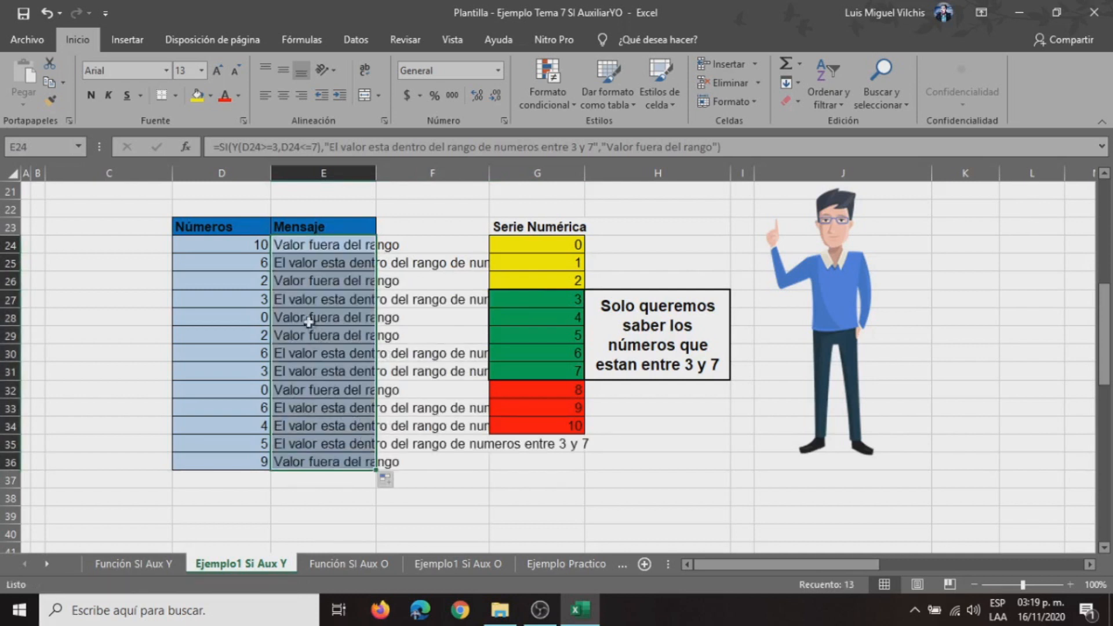
left_click(303, 300)
key("Down")
left_click(455, 318)
key("Up")
key("Right")
key("Up")
key("Right")
key("Up")
key("Up")
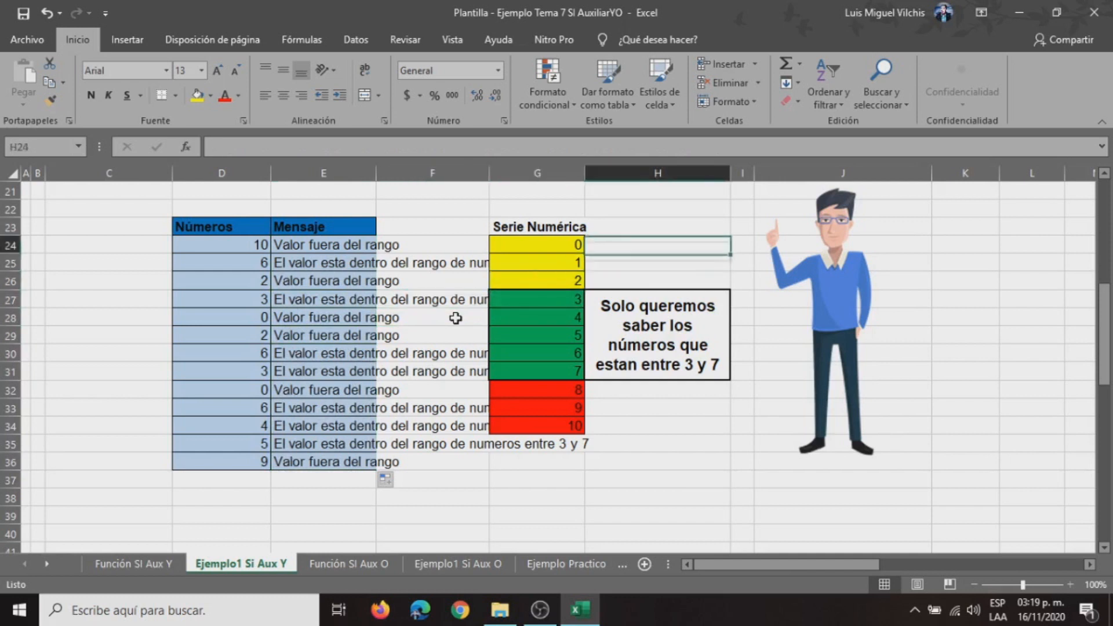
key("Left")
key("Down")
key("Down")
key("Left")
key("Left")
key("Right")
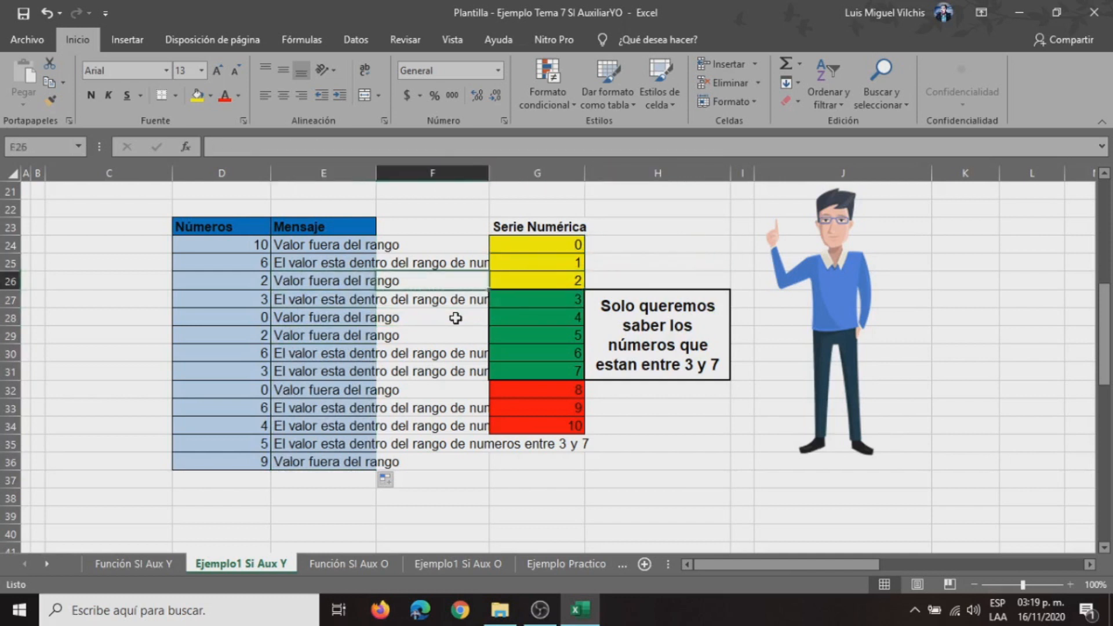
key("Right")
key("Down")
key("Right")
key("Right")
key("Left")
key("Left")
key("Left")
key("Left")
key("Left")
key("Left")
key("Left")
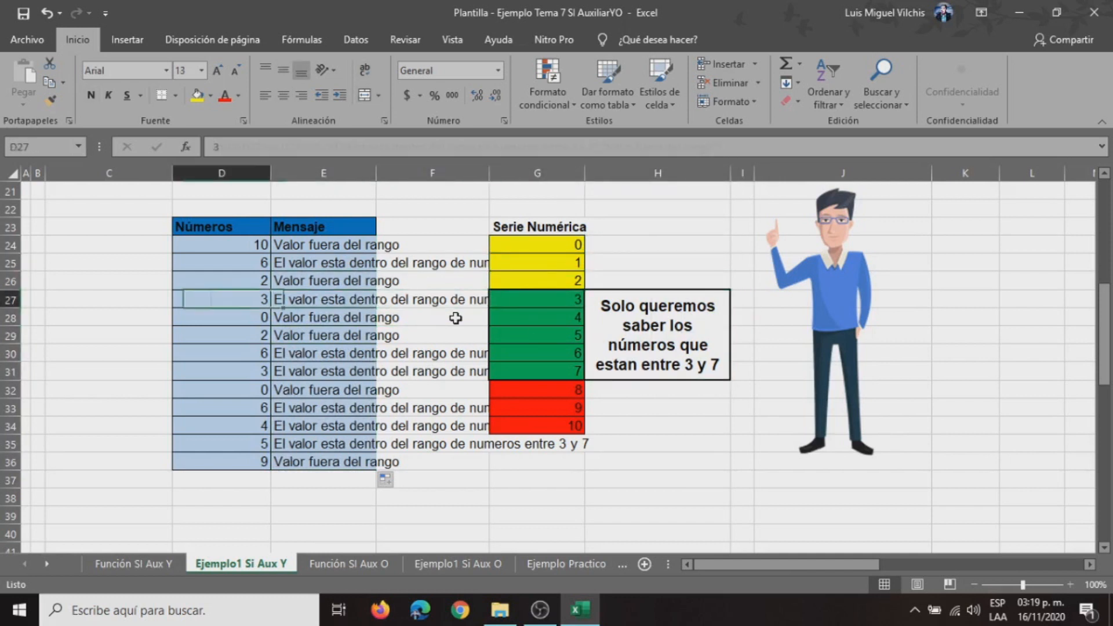
key("Right")
key("Right")
key("Left")
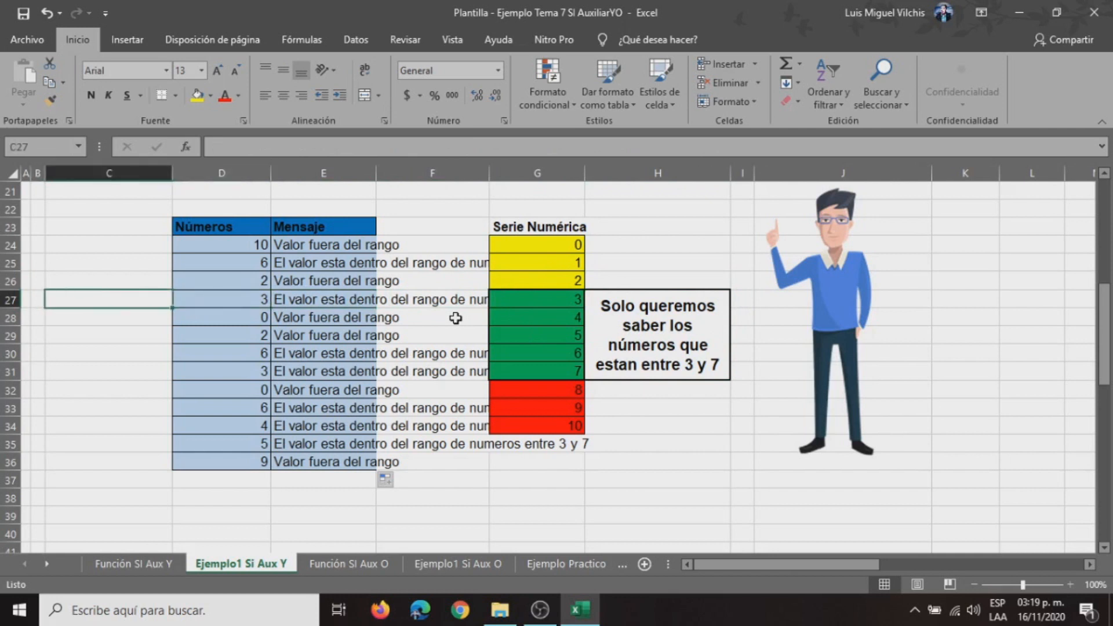
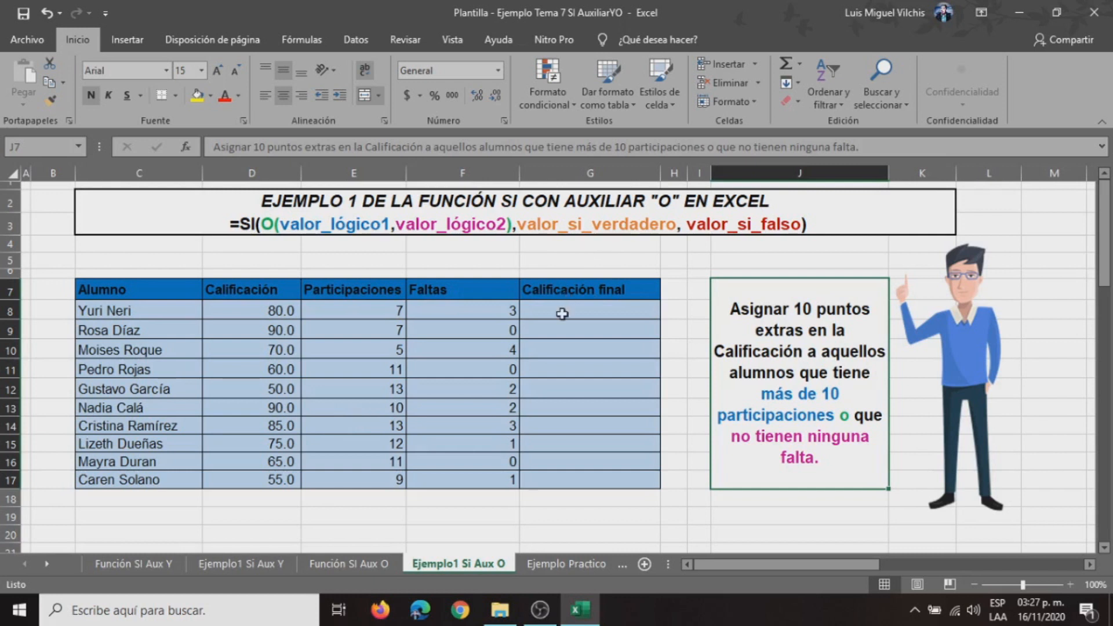
Insert the SI function in G8, the first cell of the Calificación final column, keeping the grade table in view.
left_click(587, 316)
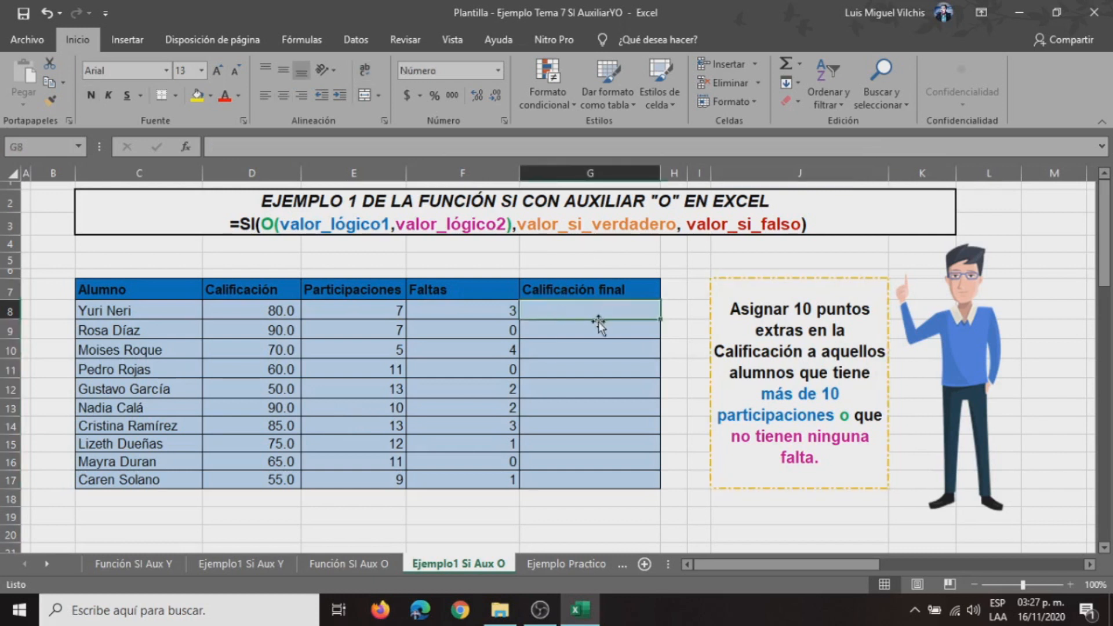
left_click(186, 147)
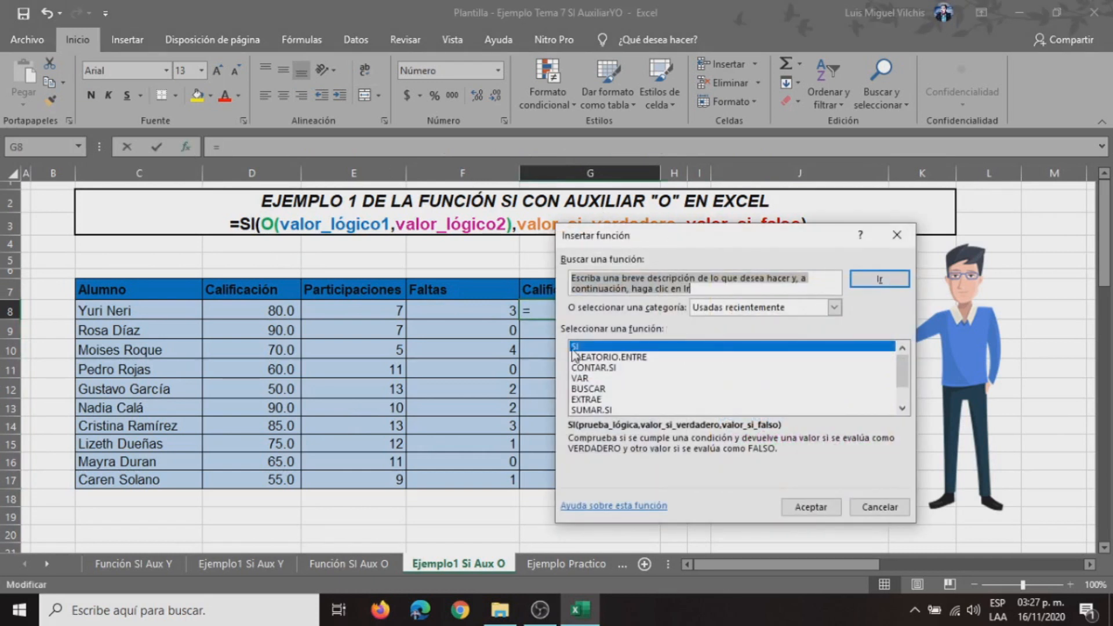
left_click(811, 507)
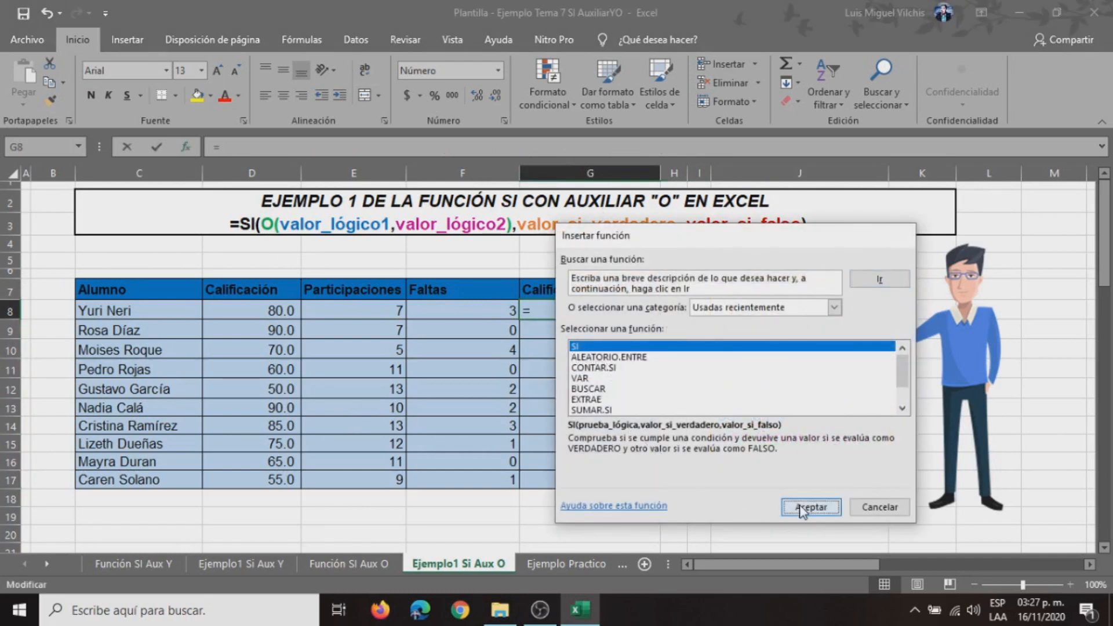
left_click_drag(656, 254, 363, 23)
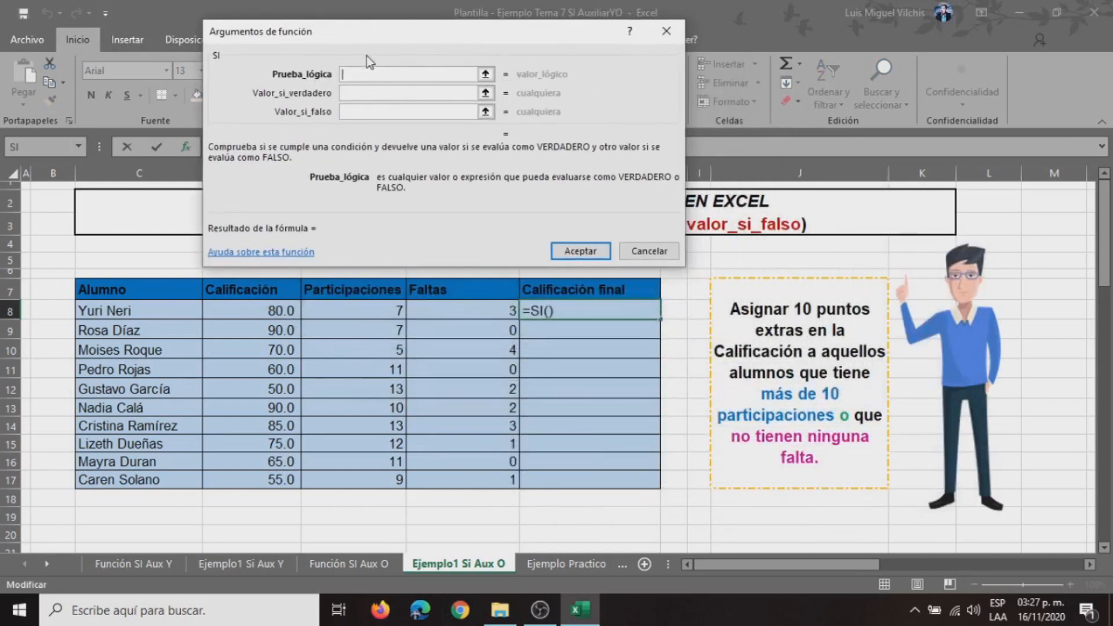
Start the SI function's logical test with a nested O function whose first condition is E8>10.
left_click(360, 74)
type("O")
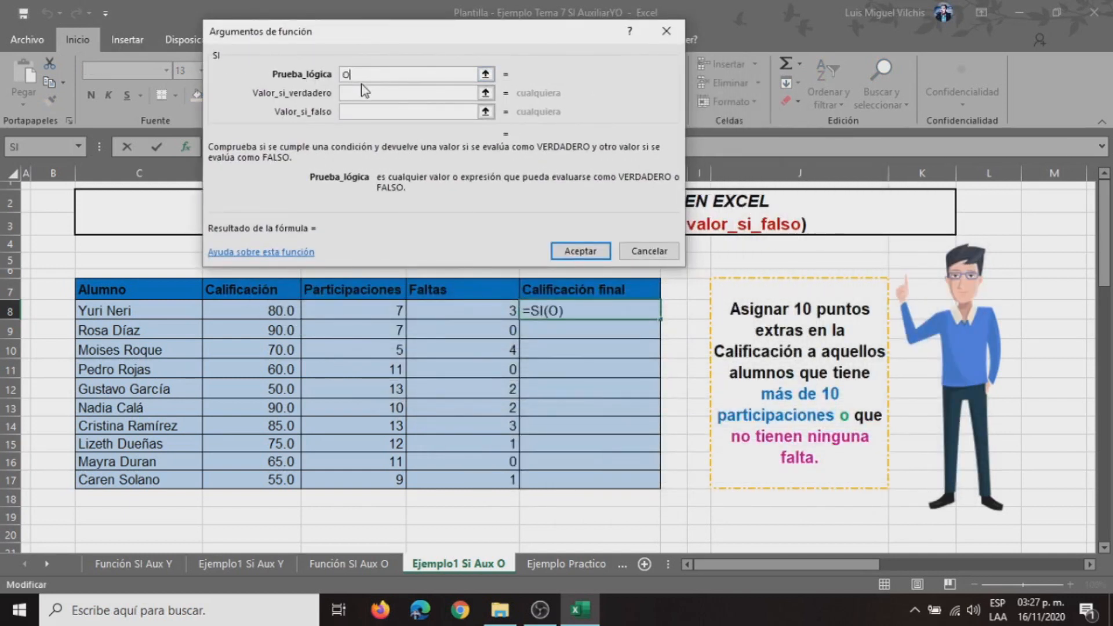
type("(")
left_click_drag(417, 31, 492, 43)
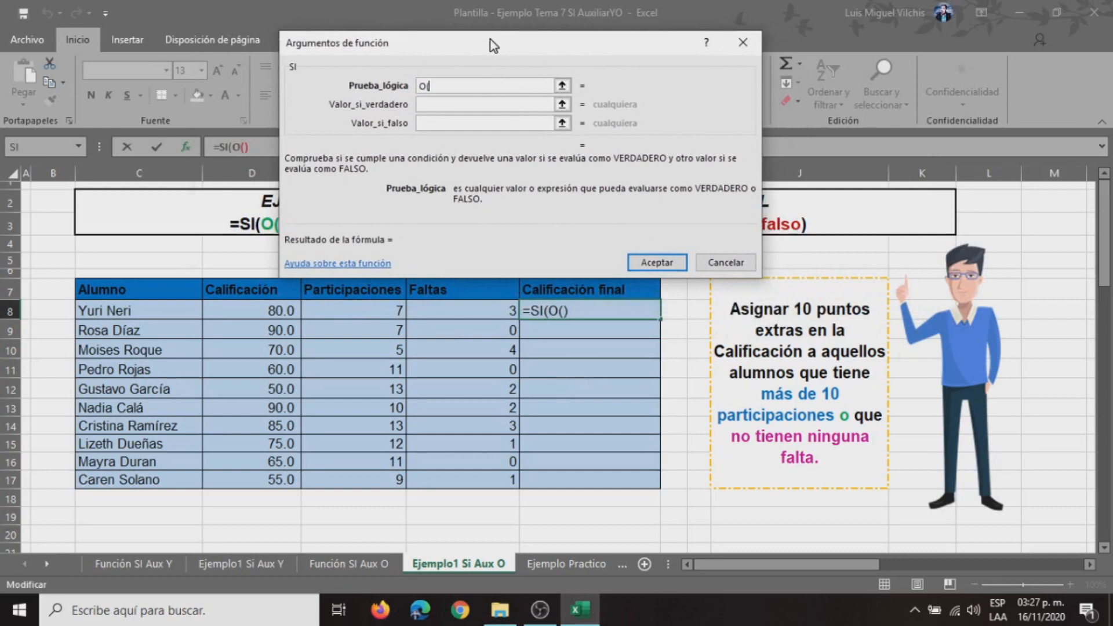
left_click(356, 311)
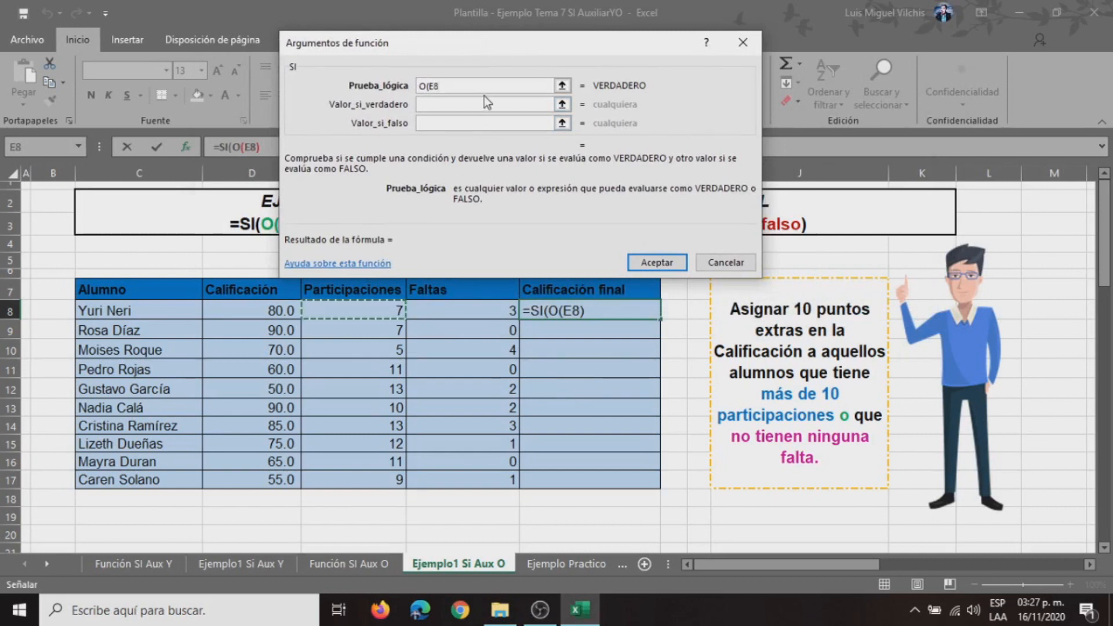
type(">10,")
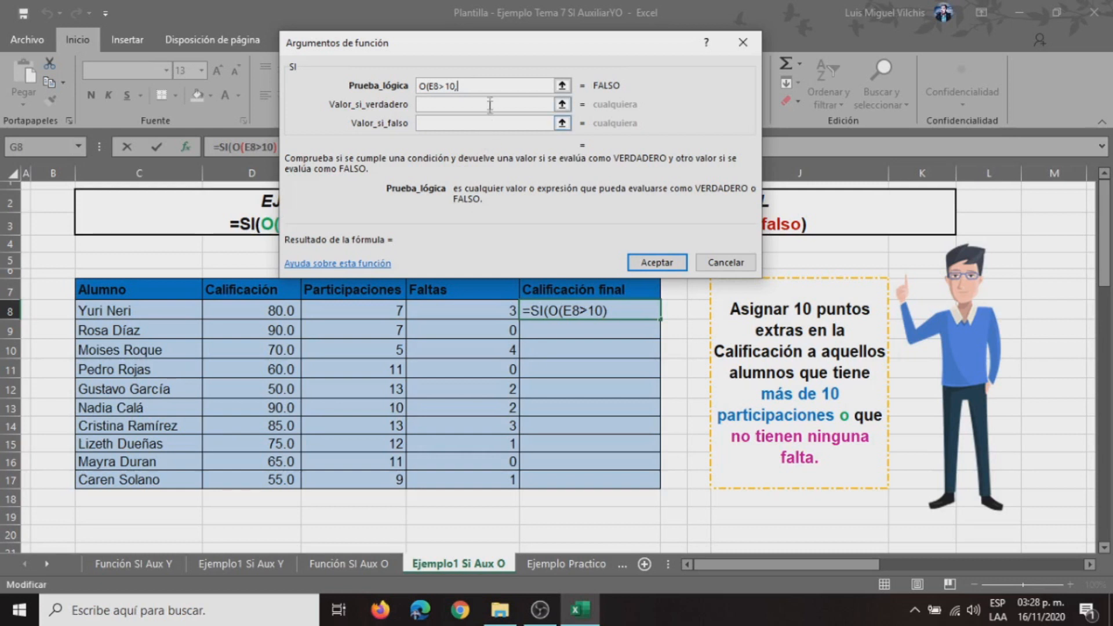
Add F8=0 as the second condition of the O function and close its parenthesis.
mouse_move(492, 48)
left_mouse_down()
mouse_move(869, 100)
mouse_move(508, 42)
left_mouse_up()
left_click(481, 313)
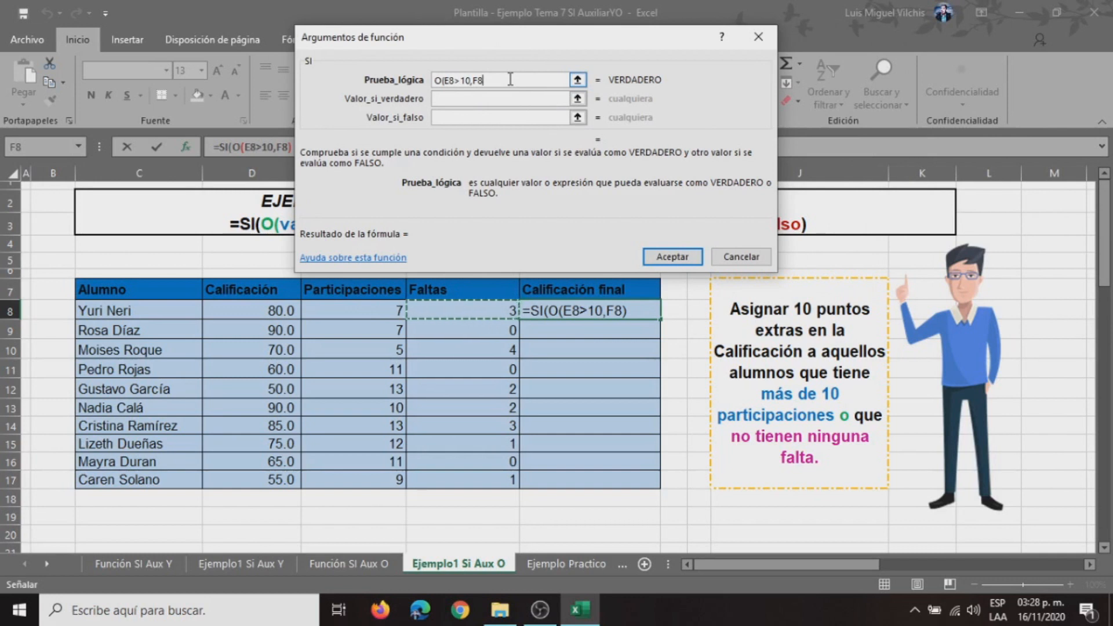
type("=")
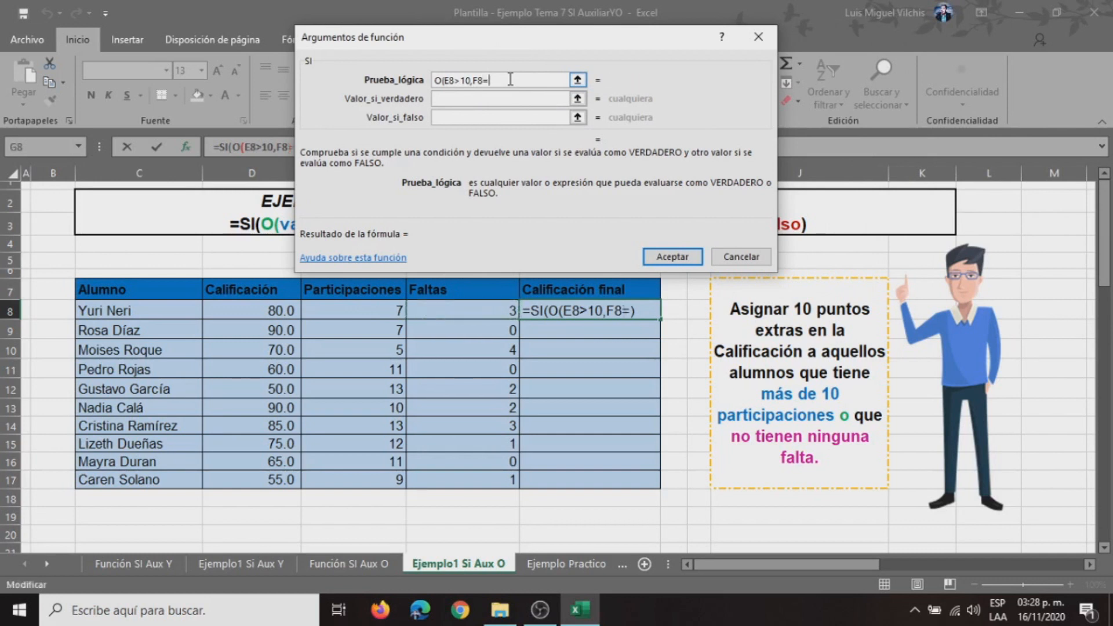
type("0")
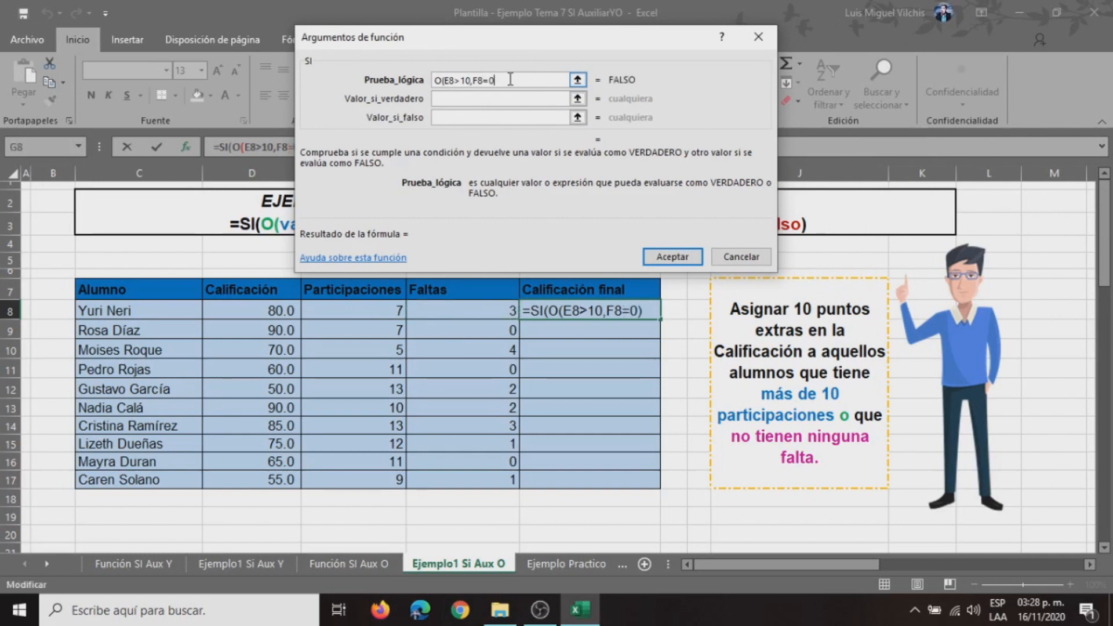
type(")")
Set the SI function's value if true to D8+10 and value if false to D8, and confirm the formula in G8.
left_click(496, 99)
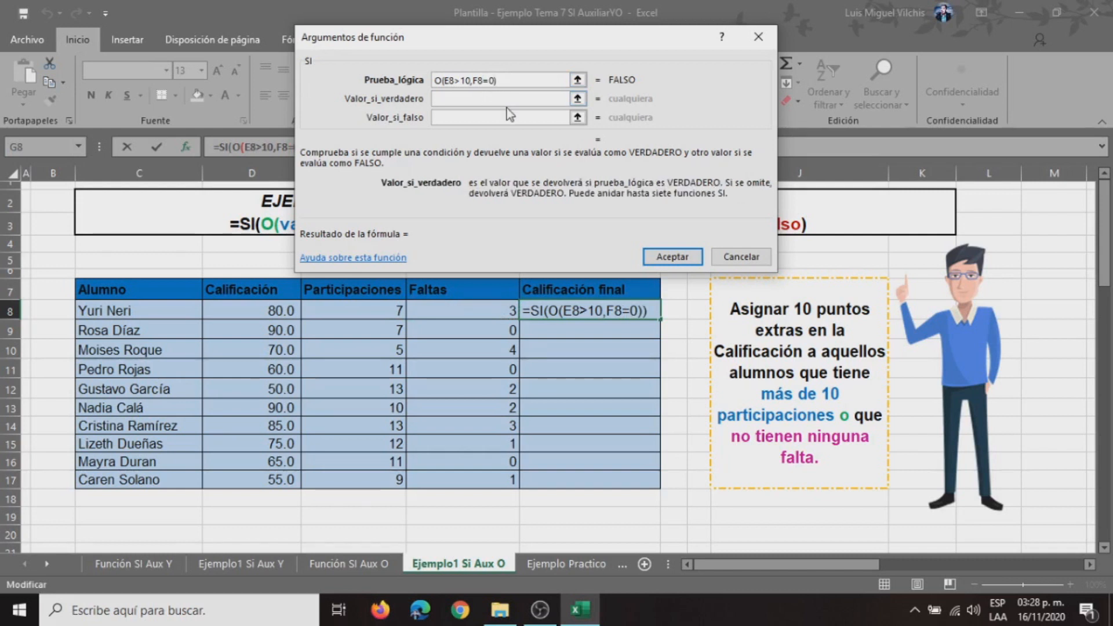
left_click(234, 312)
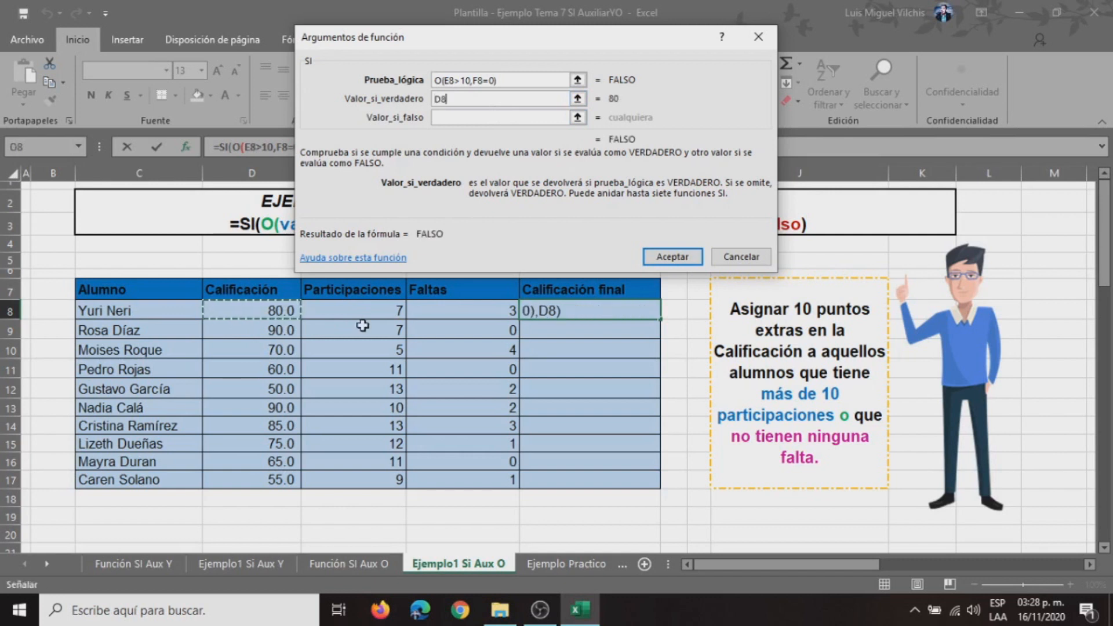
type("+10")
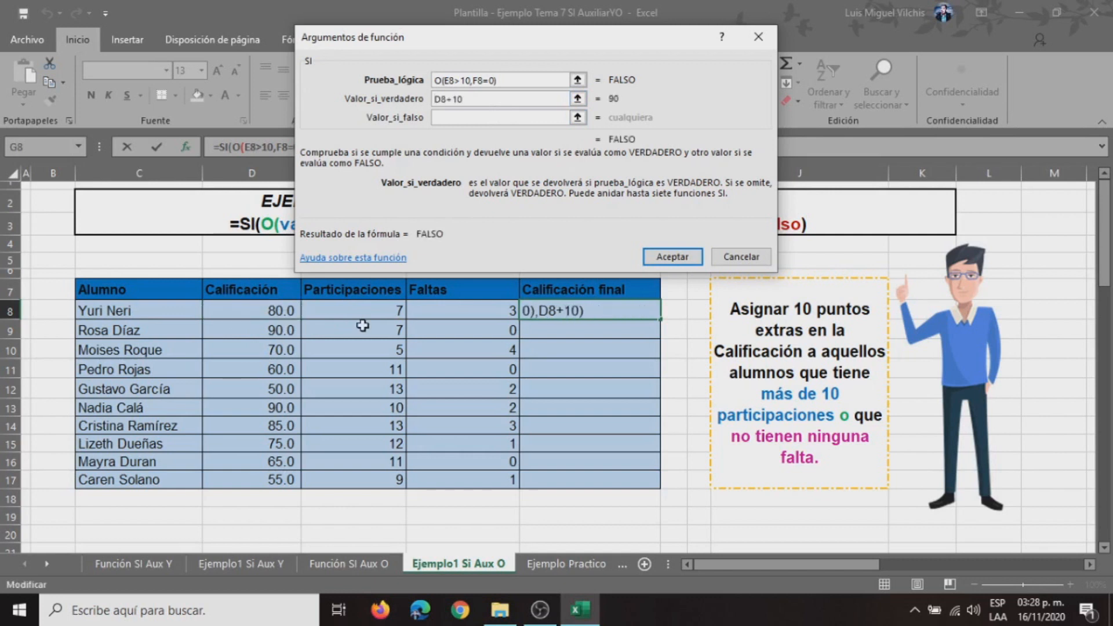
left_click(464, 118)
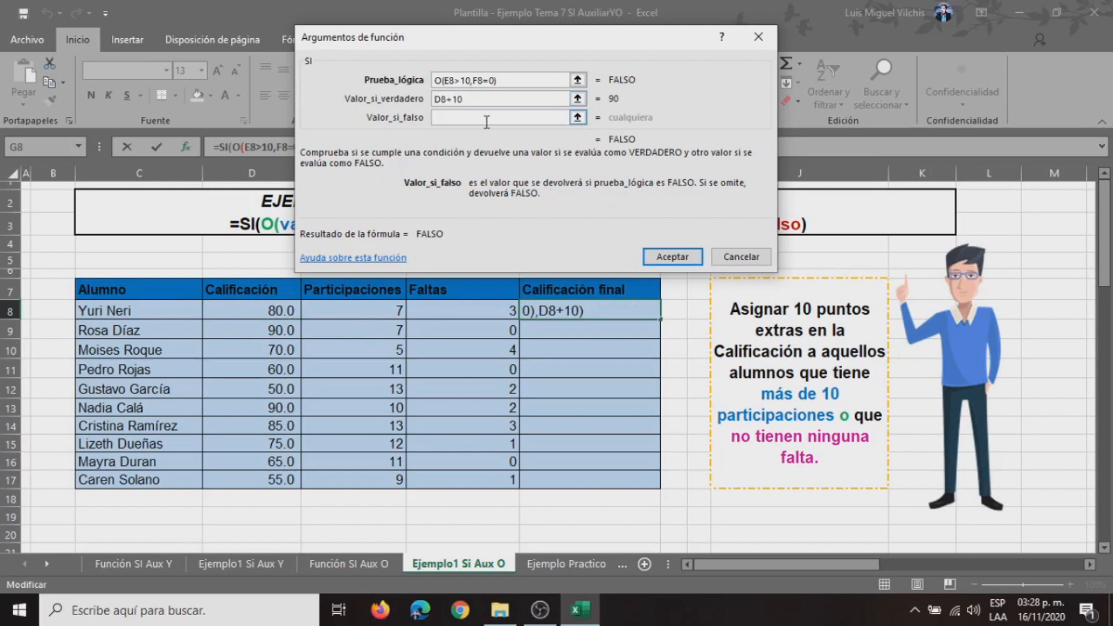
left_click(273, 306)
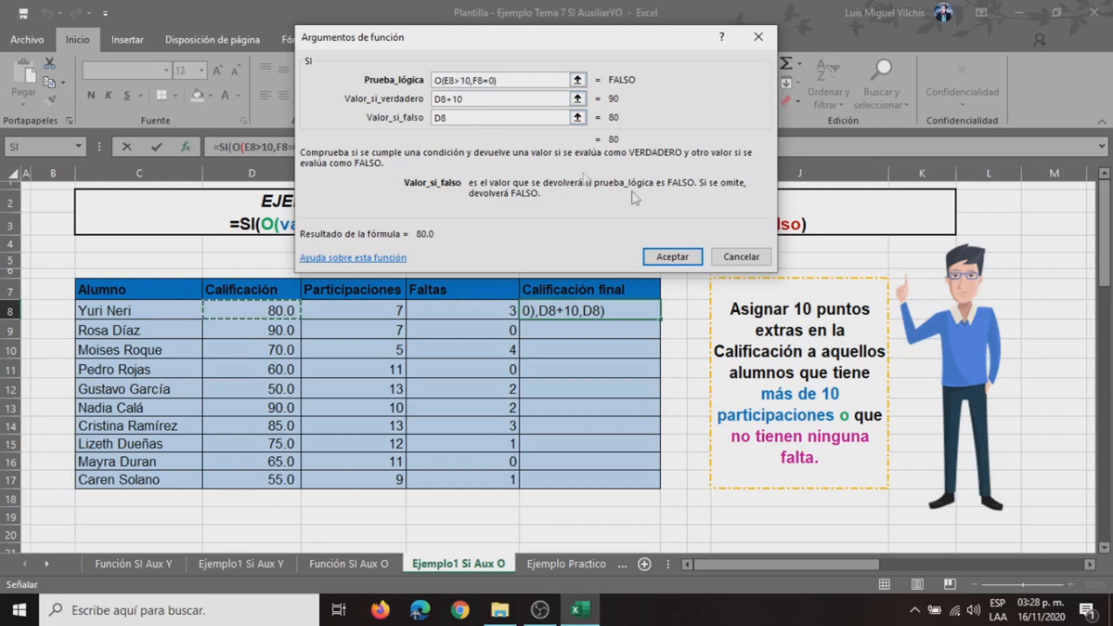
left_click(686, 259)
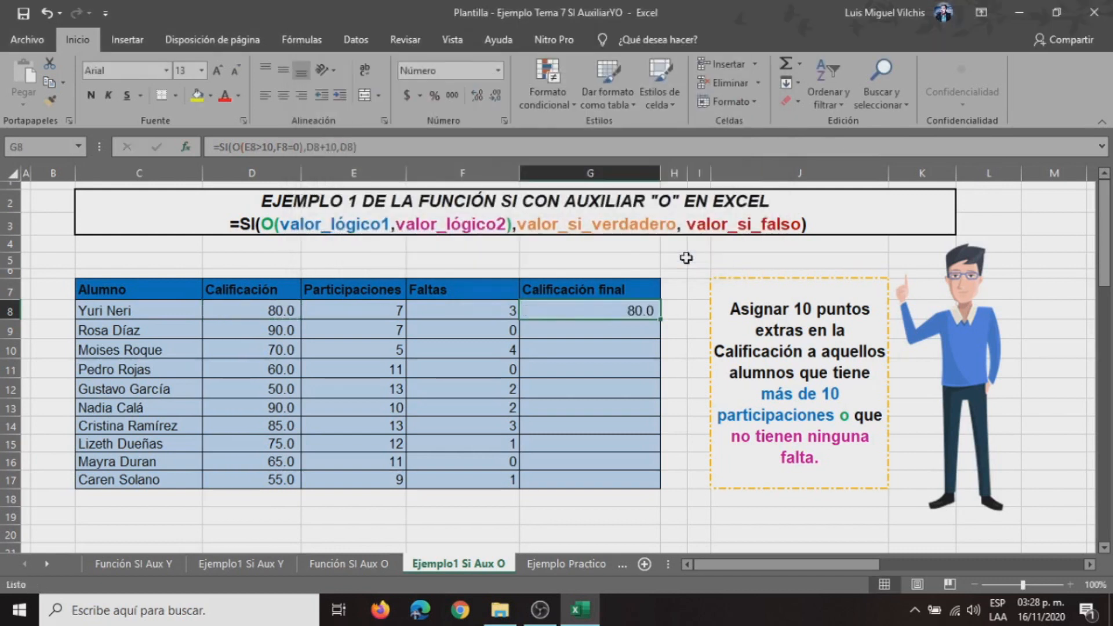
Check the participations and absences in row 9 and copy the final grade formula from G8 to G9.
left_click(617, 329)
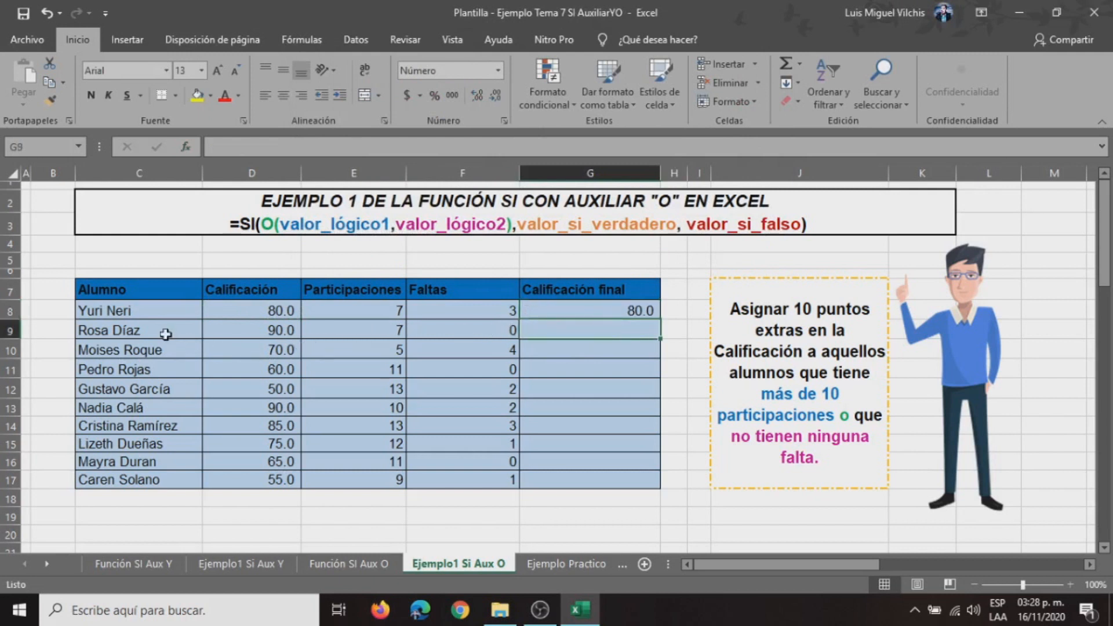
left_click(386, 330)
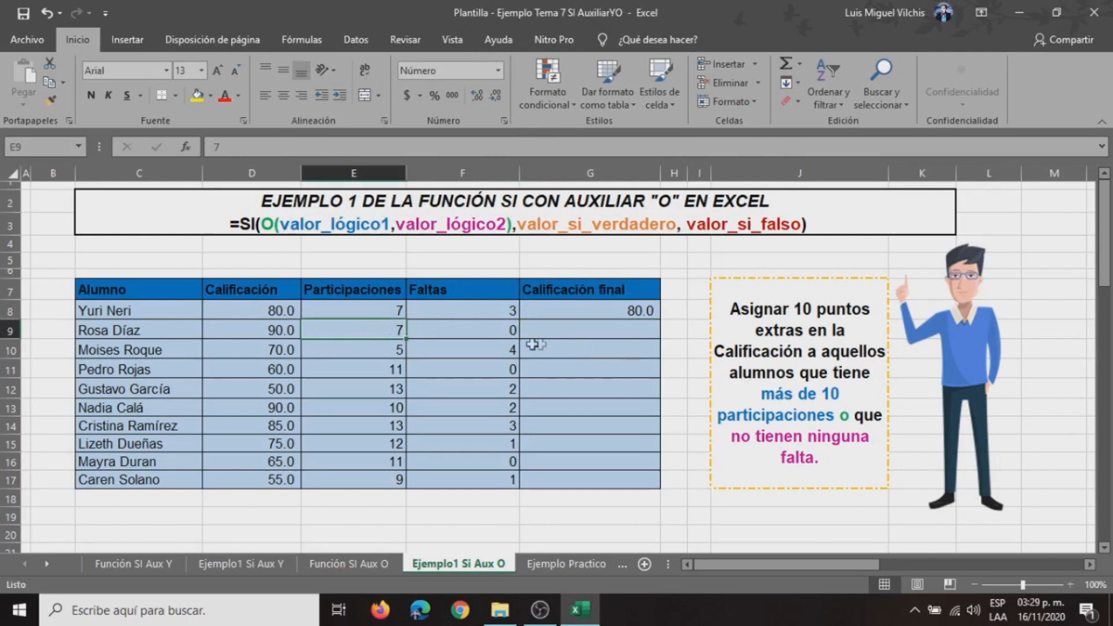
left_click(476, 330)
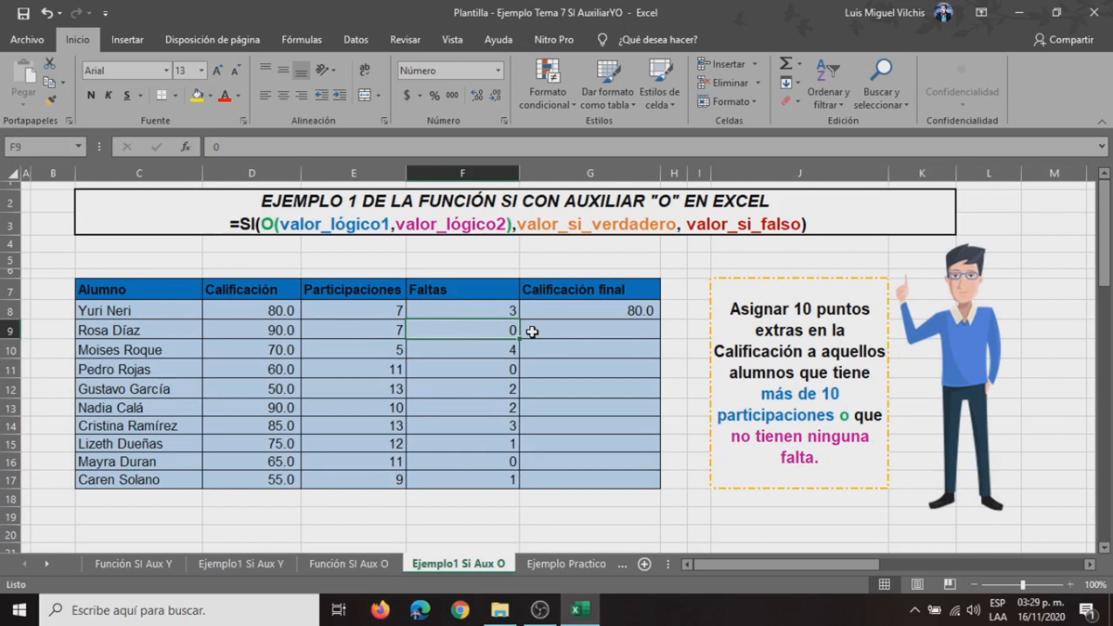
left_click(582, 313)
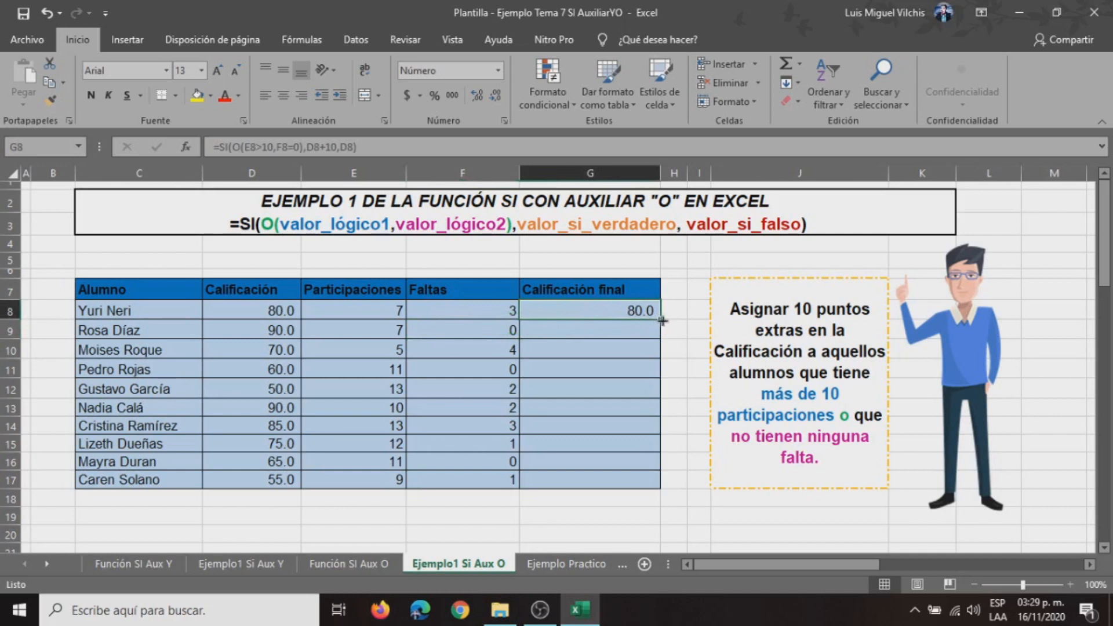
left_click_drag(661, 321, 660, 338)
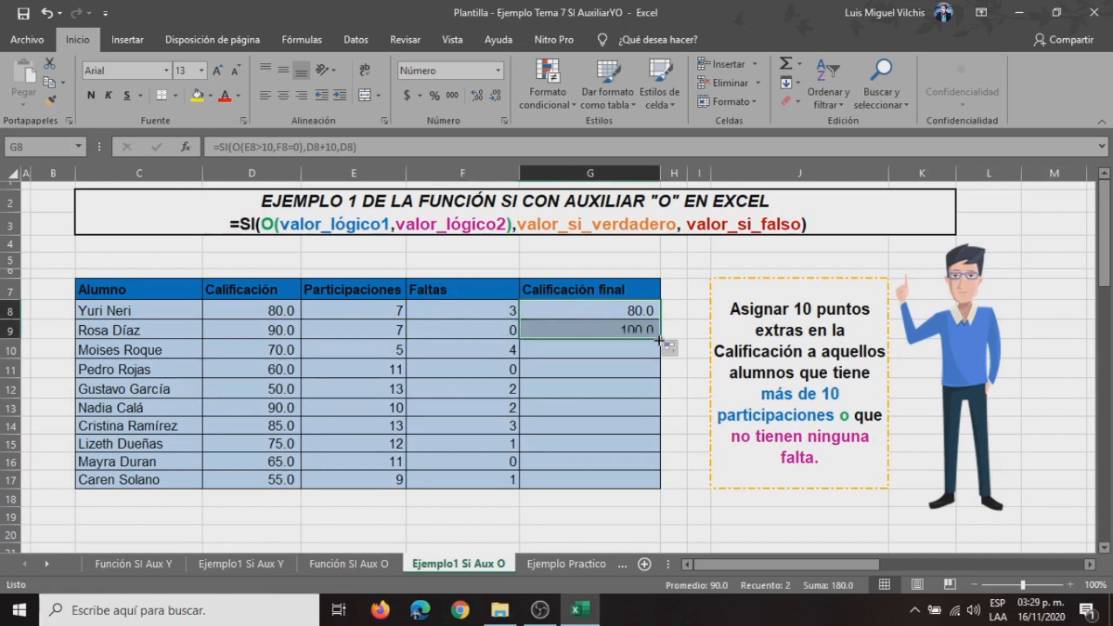
Review the SI function arguments of the formula in G9.
left_click(600, 331)
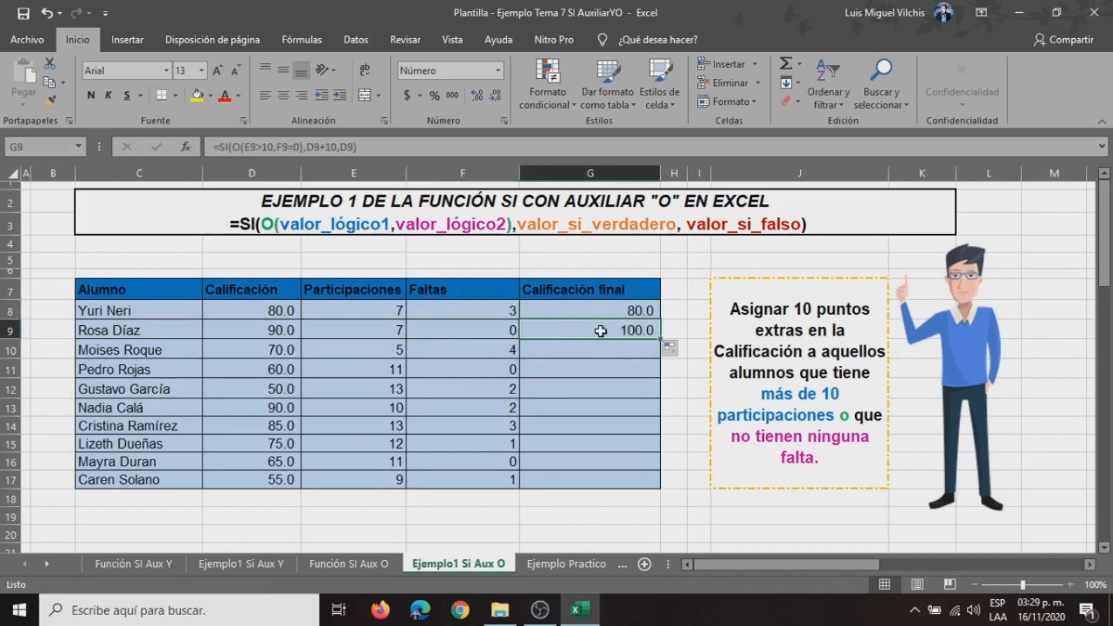
left_click(188, 151)
left_click_drag(571, 54, 639, 49)
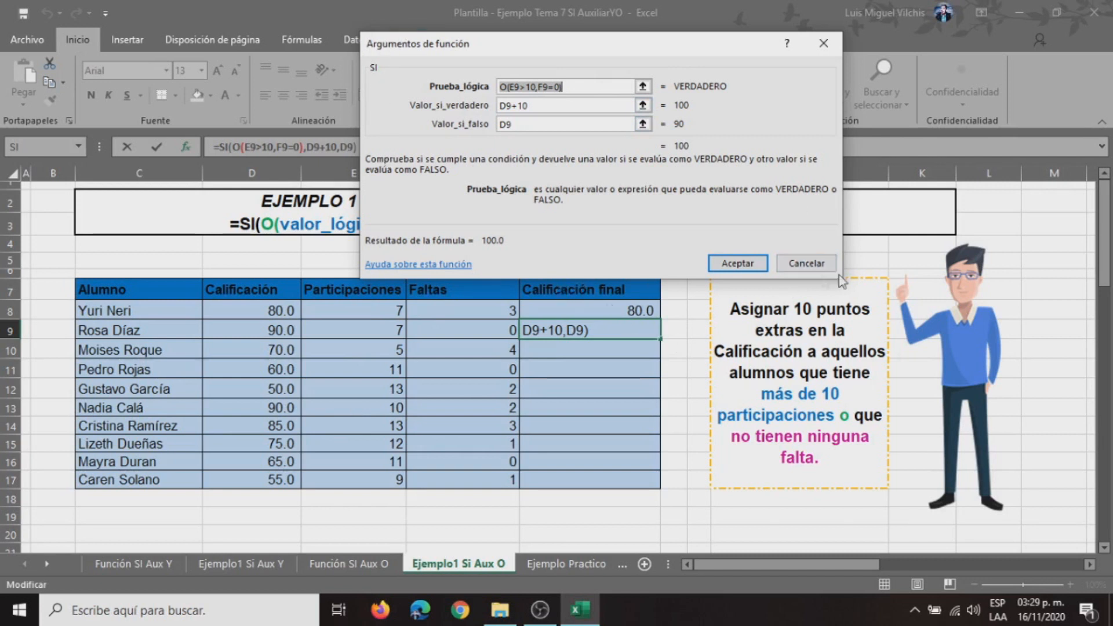
left_click(729, 265)
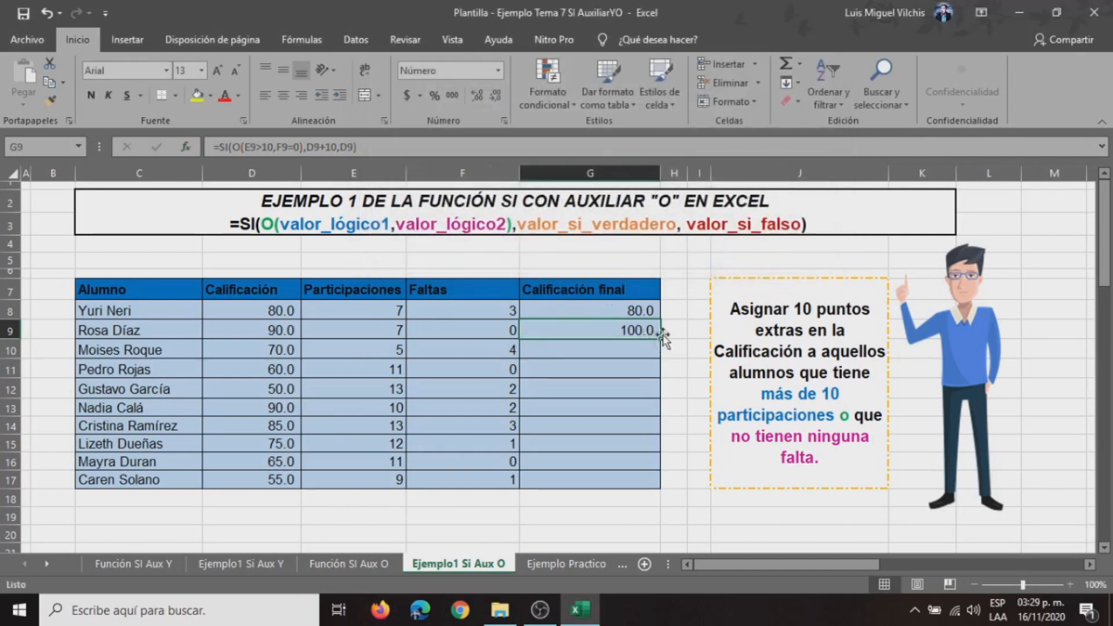
Copy the final grade formula from G9 down through G17.
left_click_drag(660, 339, 666, 487)
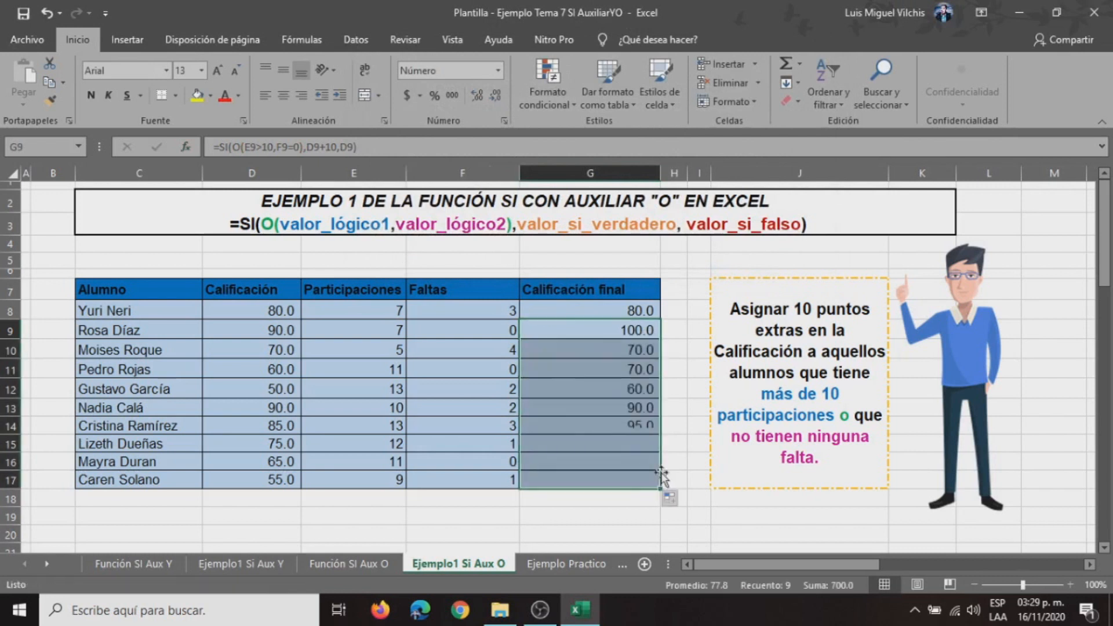
left_click(545, 423)
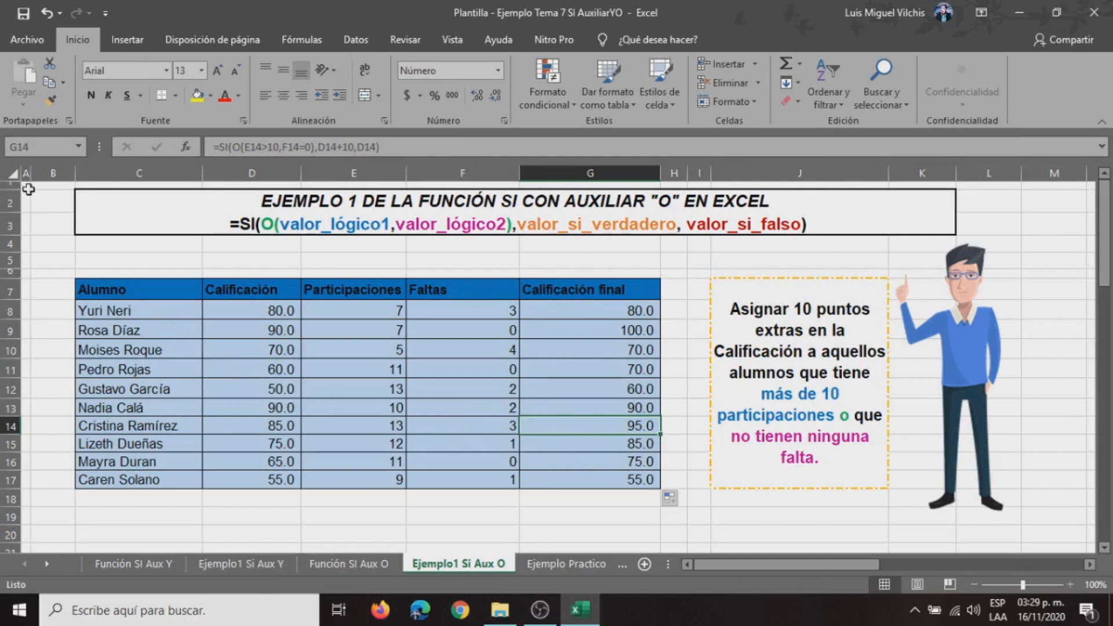
left_click(26, 185)
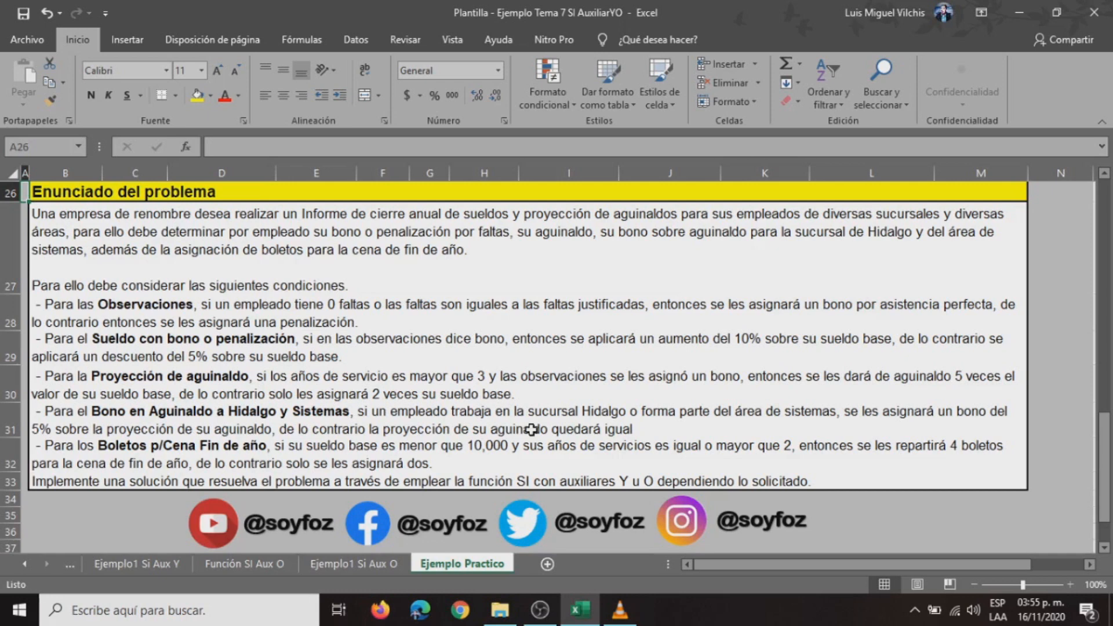
Review the report table's column headings from Sucursal through Faltas justificadas on the Ejemplo Practico sheet.
scroll(532, 429, "up", 8)
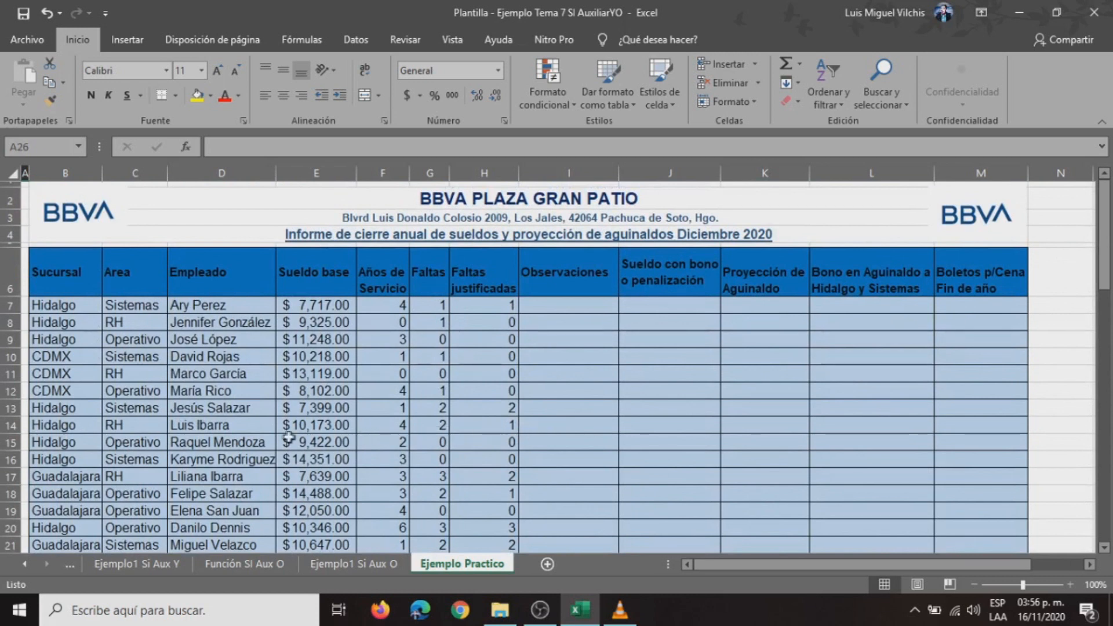
left_click(44, 280)
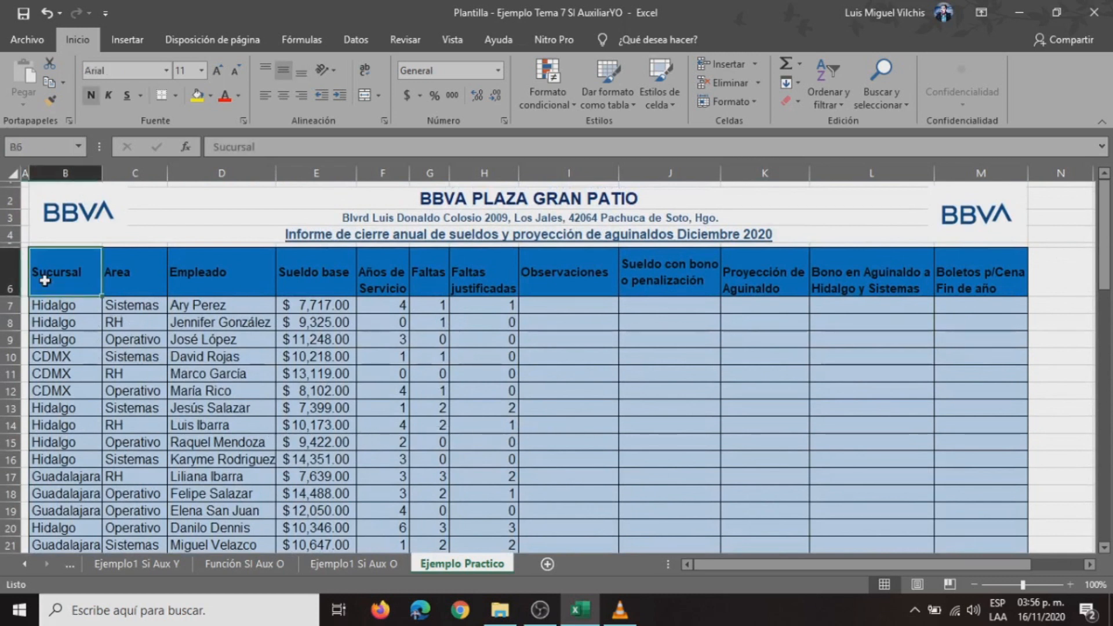
left_click(124, 279)
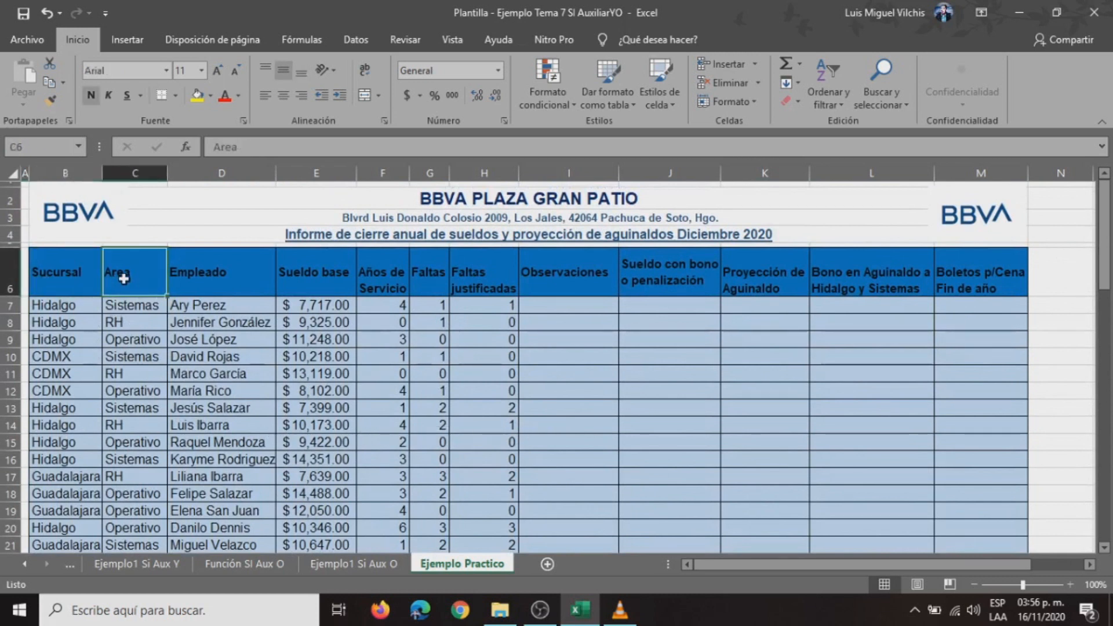
left_click(217, 275)
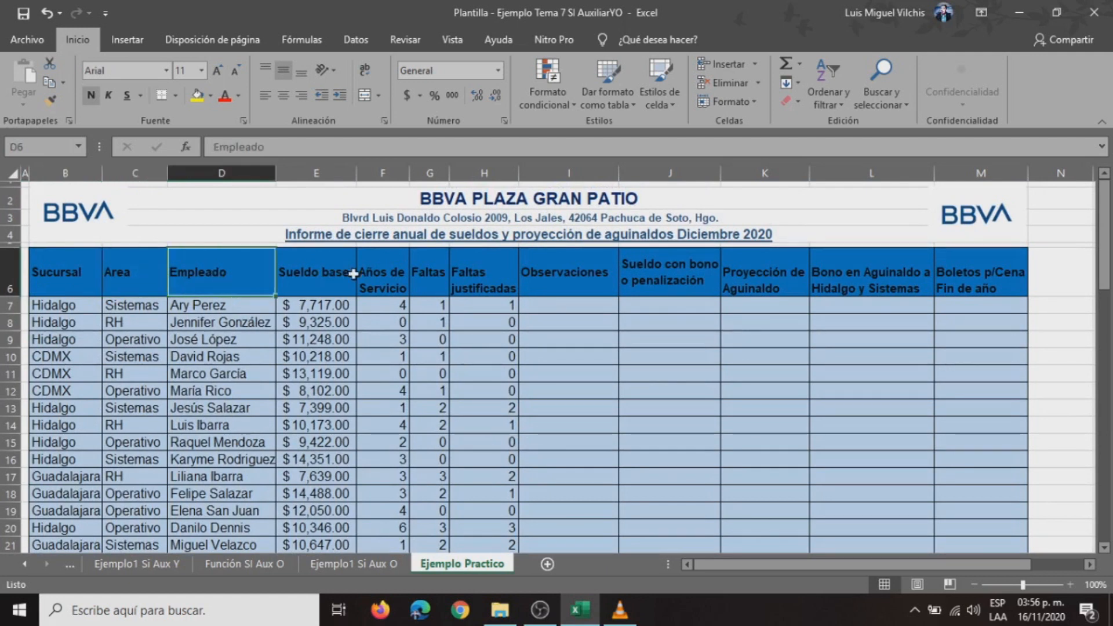
left_click(312, 279)
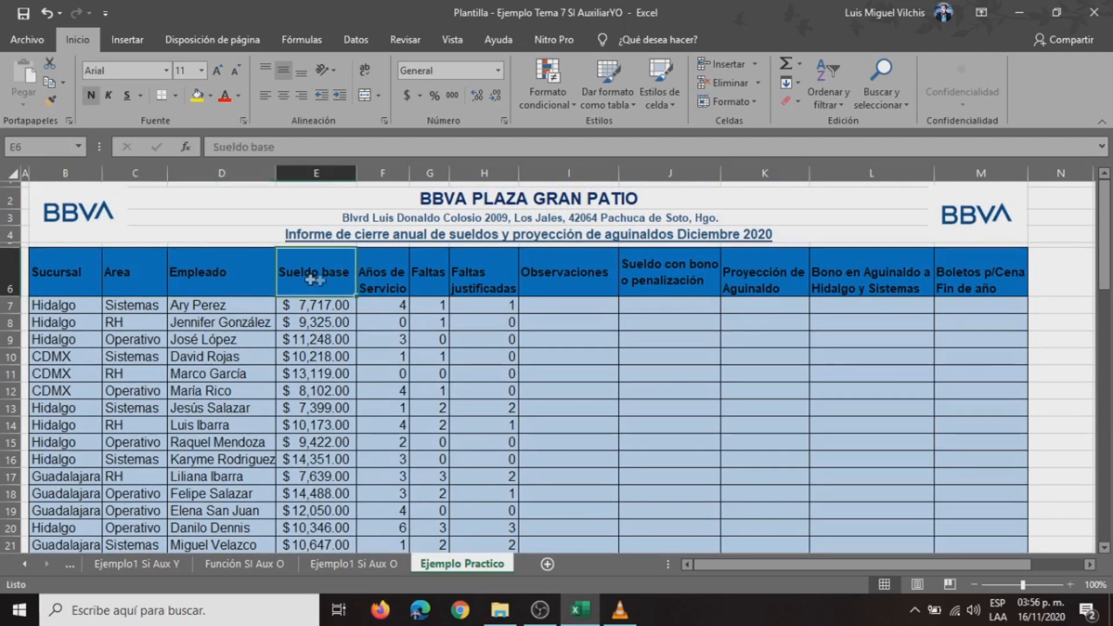
left_click(382, 279)
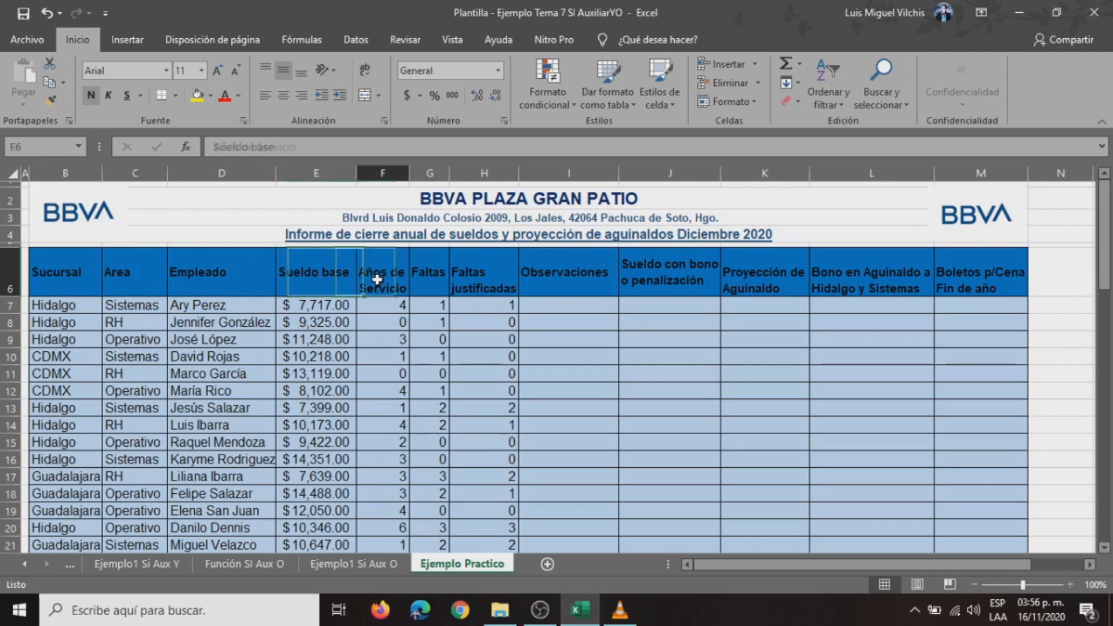
left_click(424, 271)
left_click(493, 275)
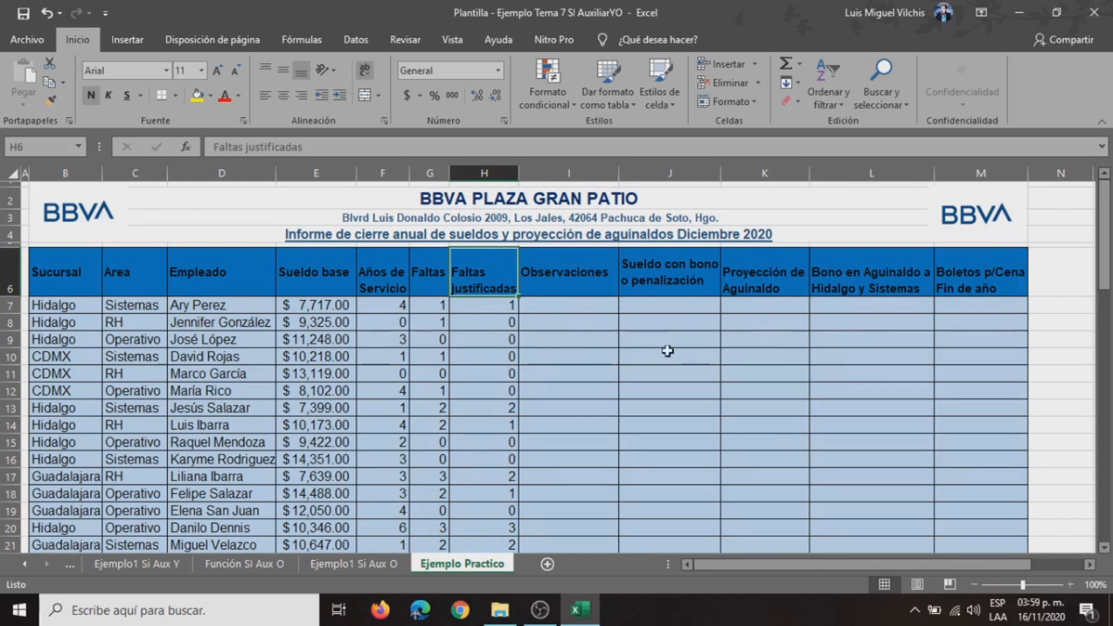
Insert the SI function in I7 under Observaciones and read the Observaciones condition in the problem statement.
left_click(556, 307)
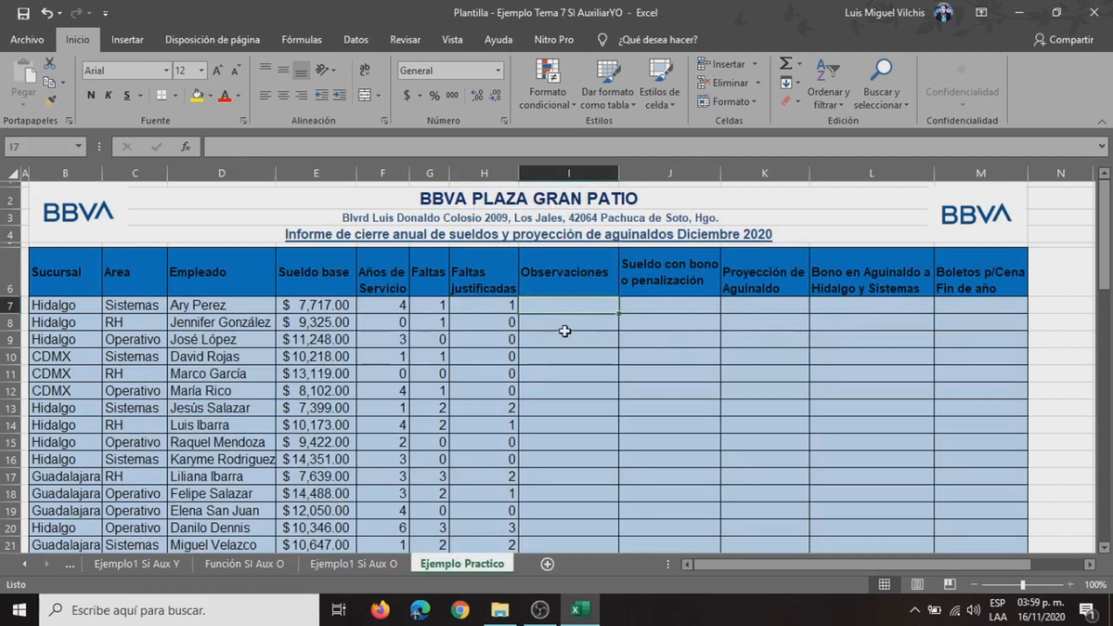
left_click(186, 148)
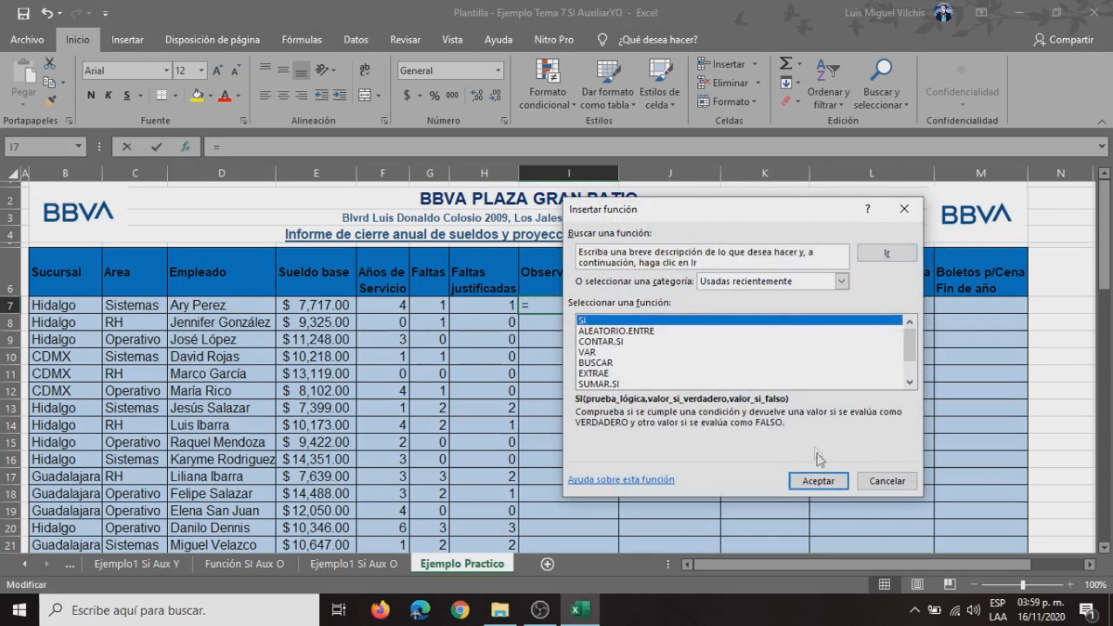
left_click(819, 483)
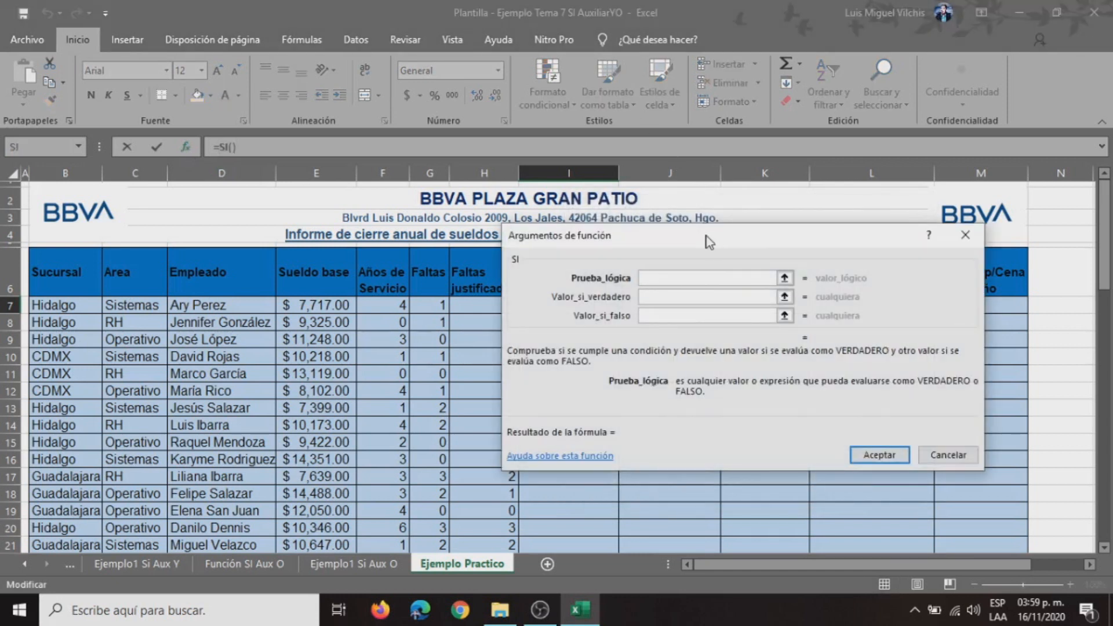
left_click_drag(713, 240, 521, 63)
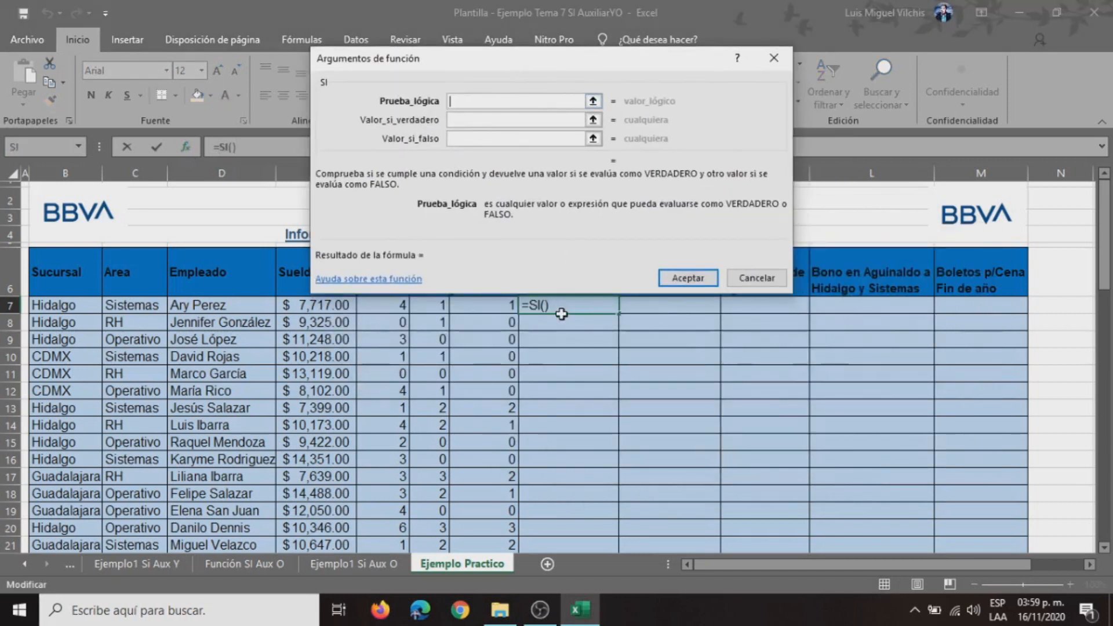
scroll(565, 315, "down", 4)
scroll(561, 323, "down", 3)
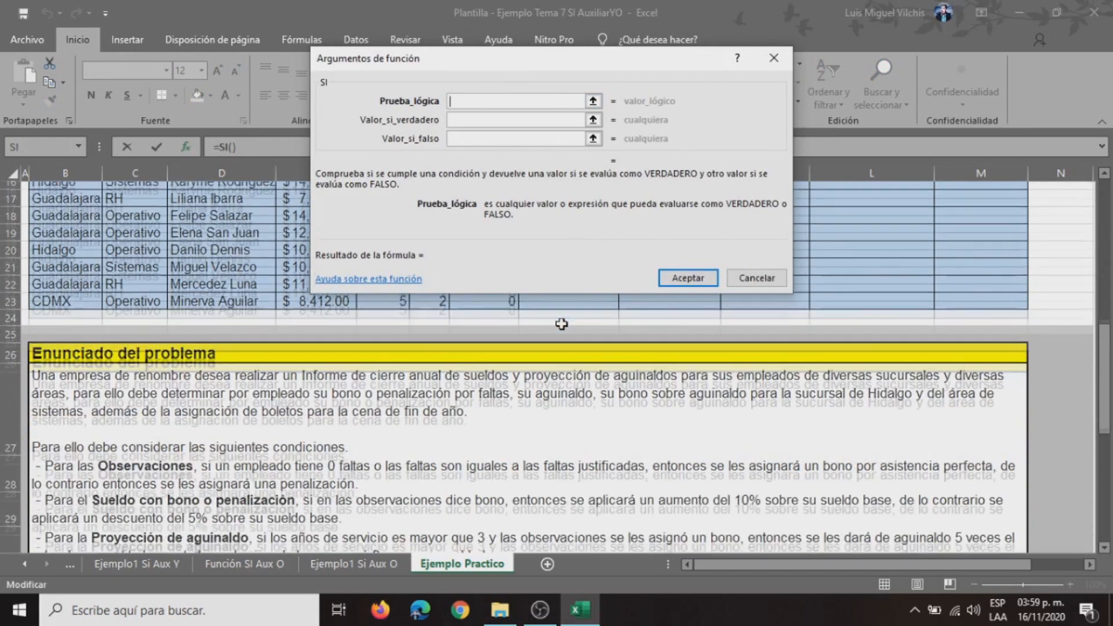
scroll(560, 323, "down", 1)
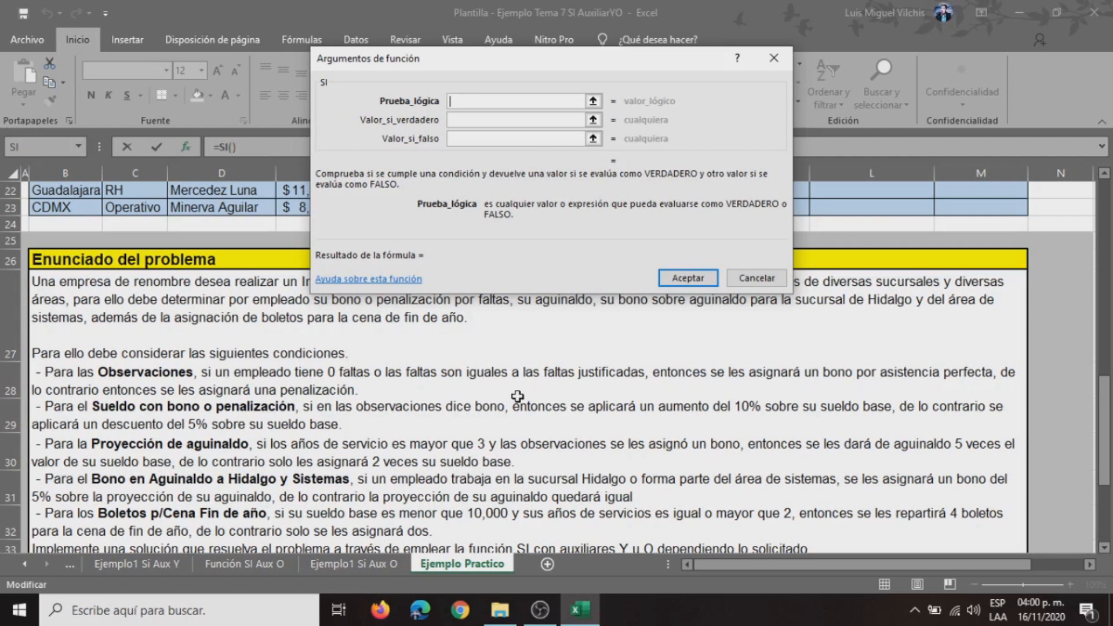
scroll(512, 386, "up", 1)
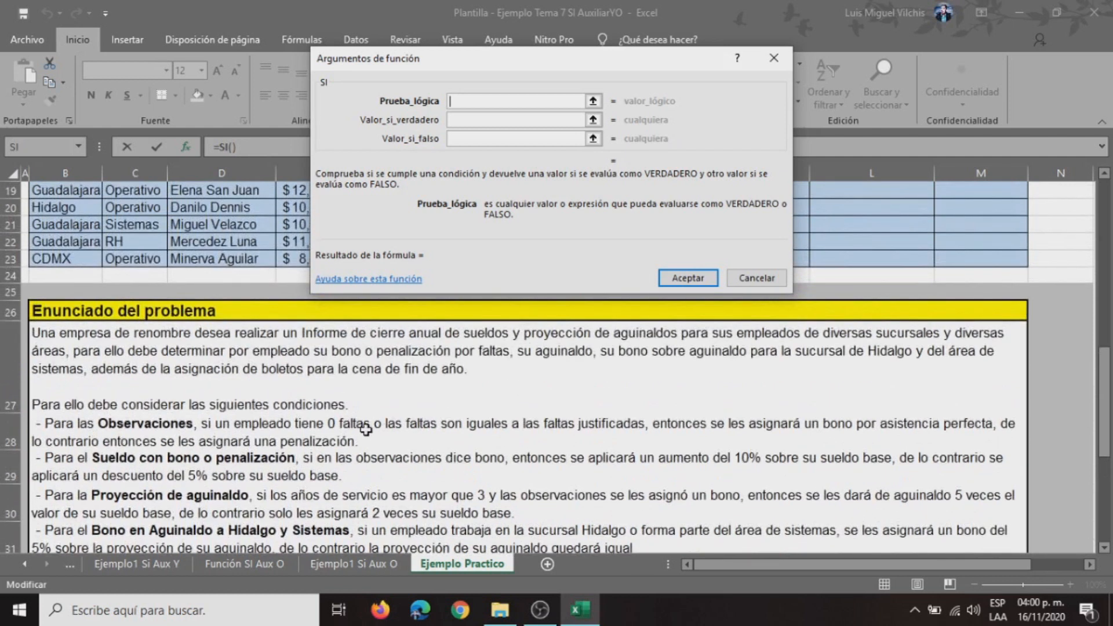
scroll(418, 411, "up", 4)
scroll(420, 409, "up", 2)
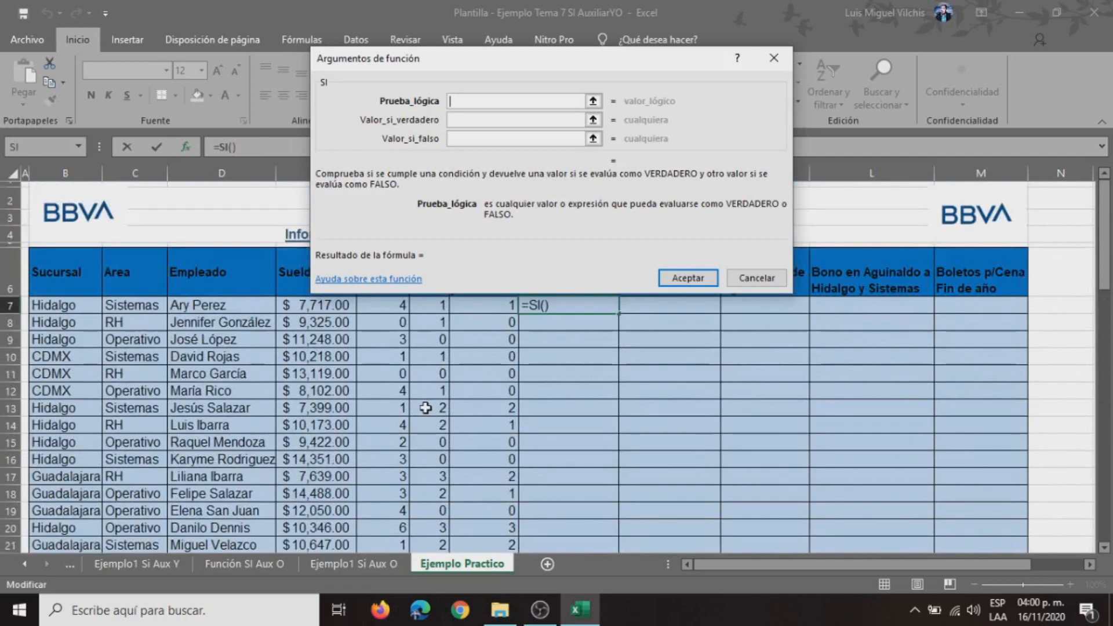
Set the SI function's logical test in I7 to O(G7=0,G7=H7).
type("O(")
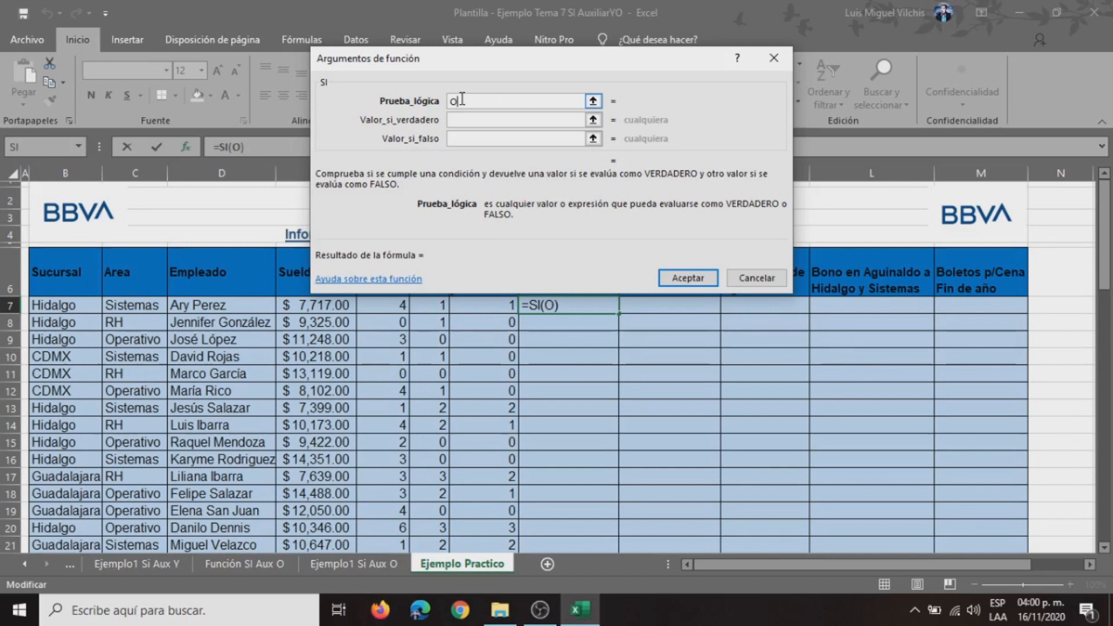
left_click_drag(467, 65, 714, 95)
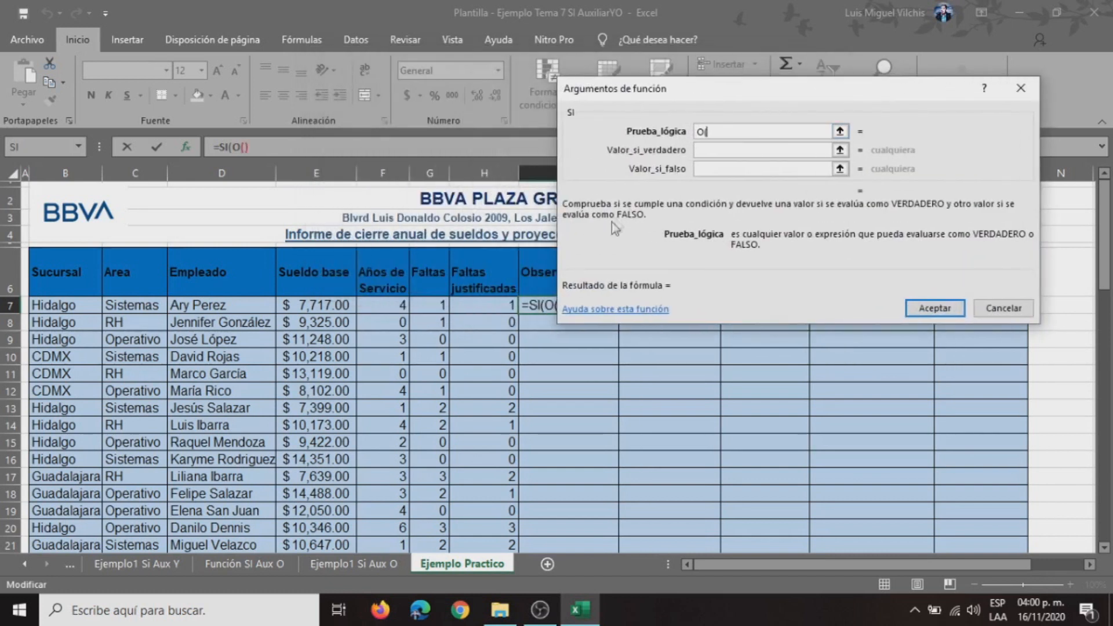
left_click(423, 305)
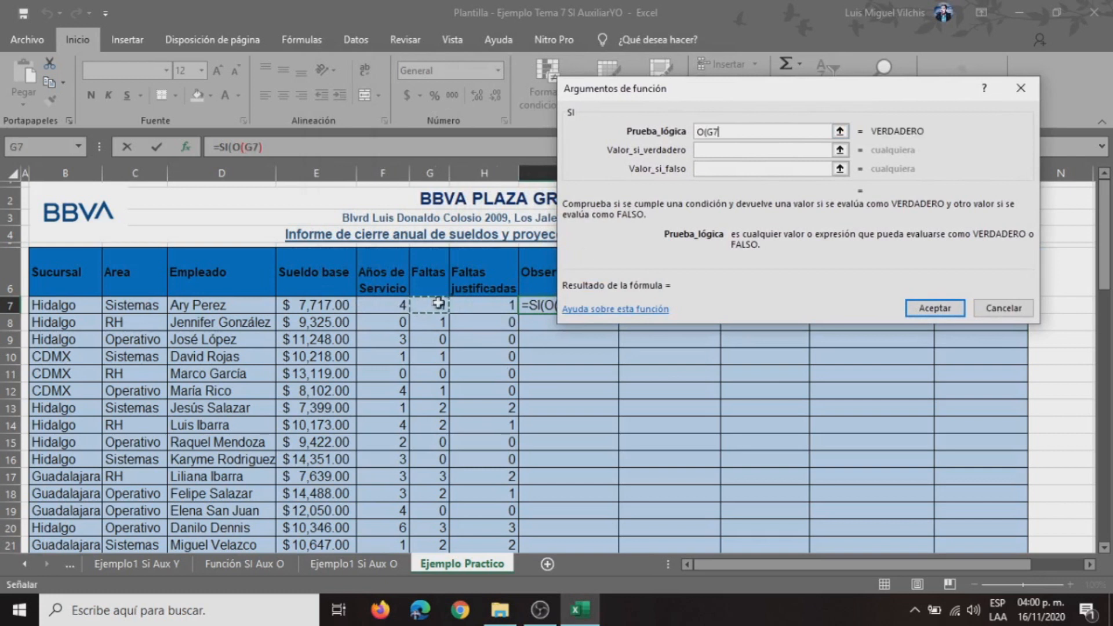
type("=0,")
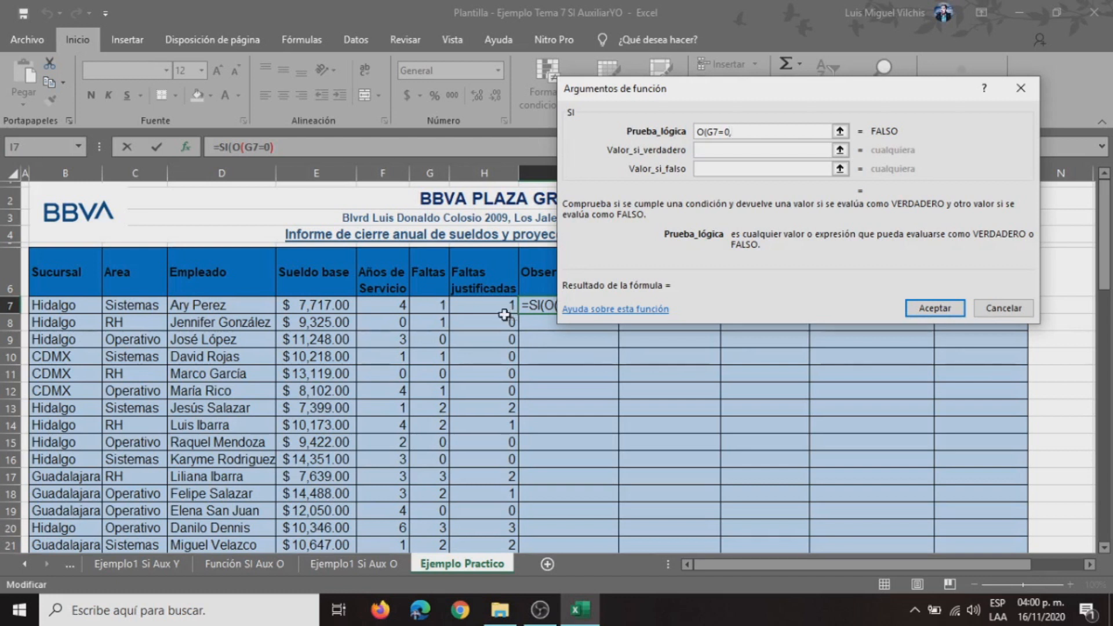
left_click(436, 304)
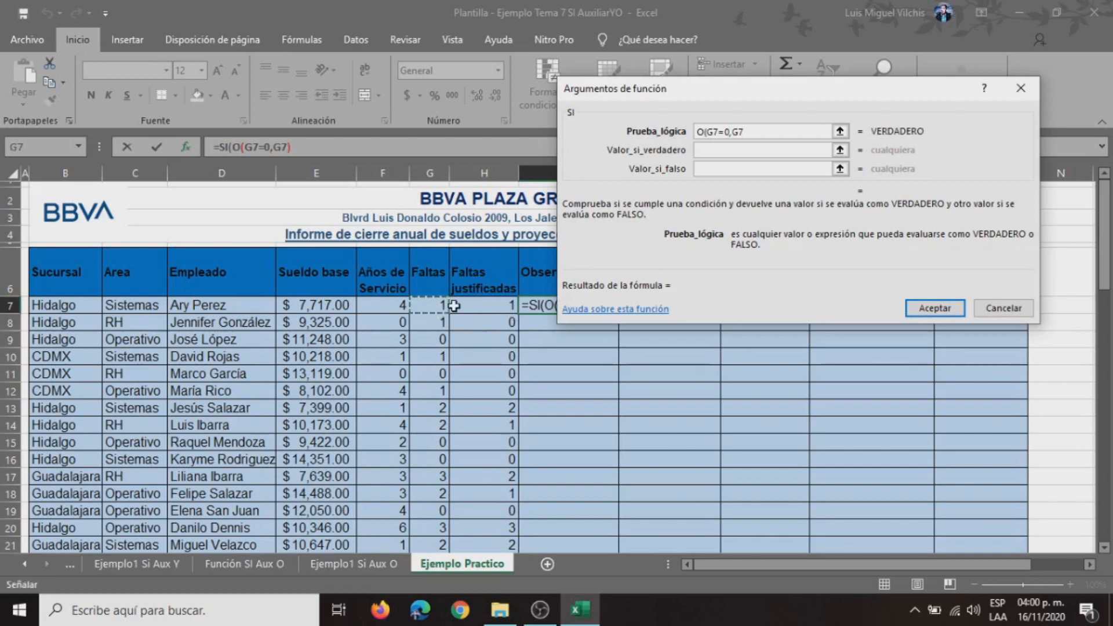
type("?")
key("BackSpace")
type("=")
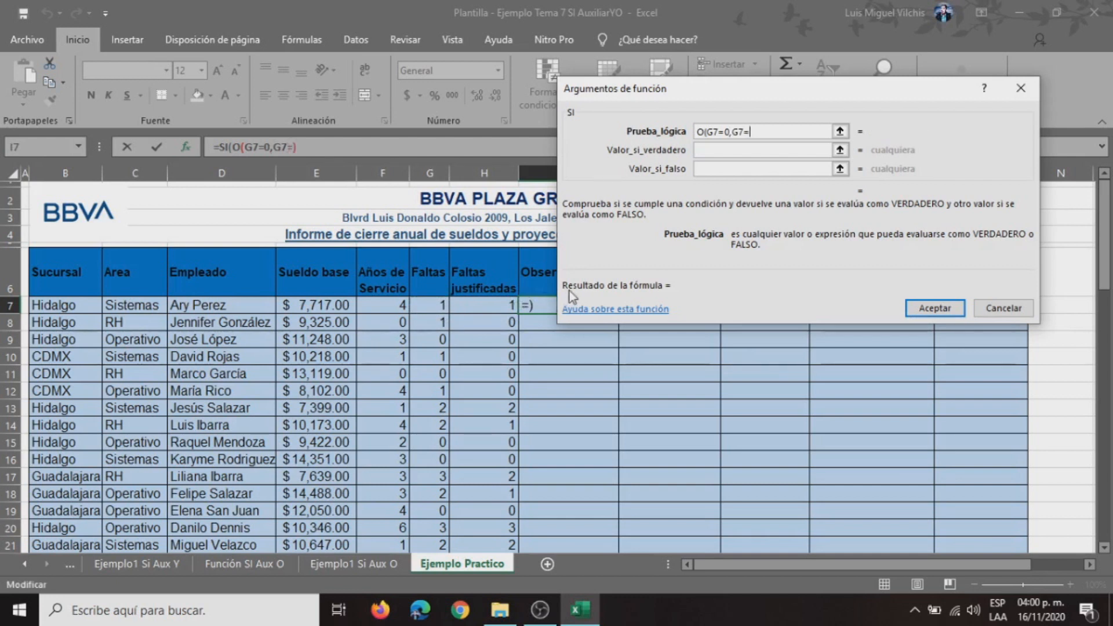
left_click(495, 306)
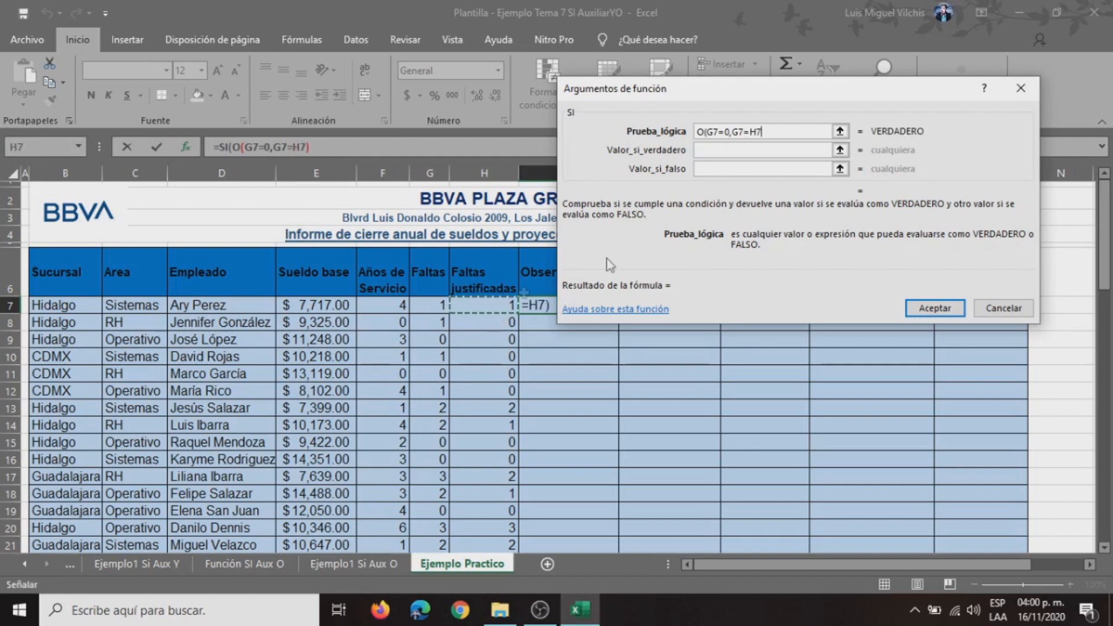
type(")")
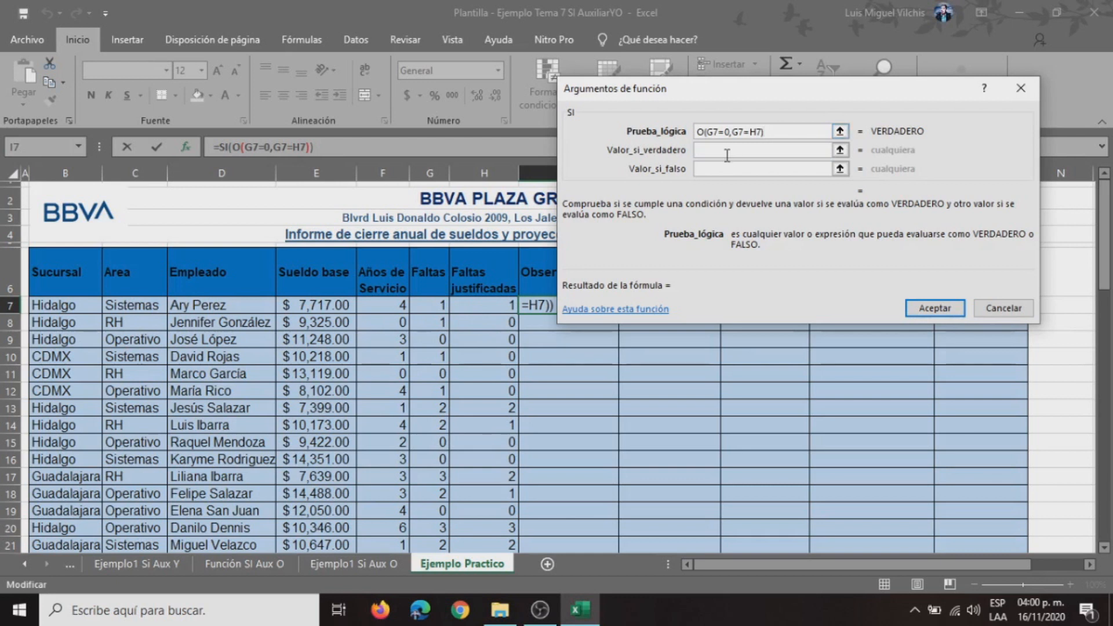
Set the SI function's value if true to "BONO" and its value if false to "Penalización".
left_click(758, 151)
type("\"BONO\"")
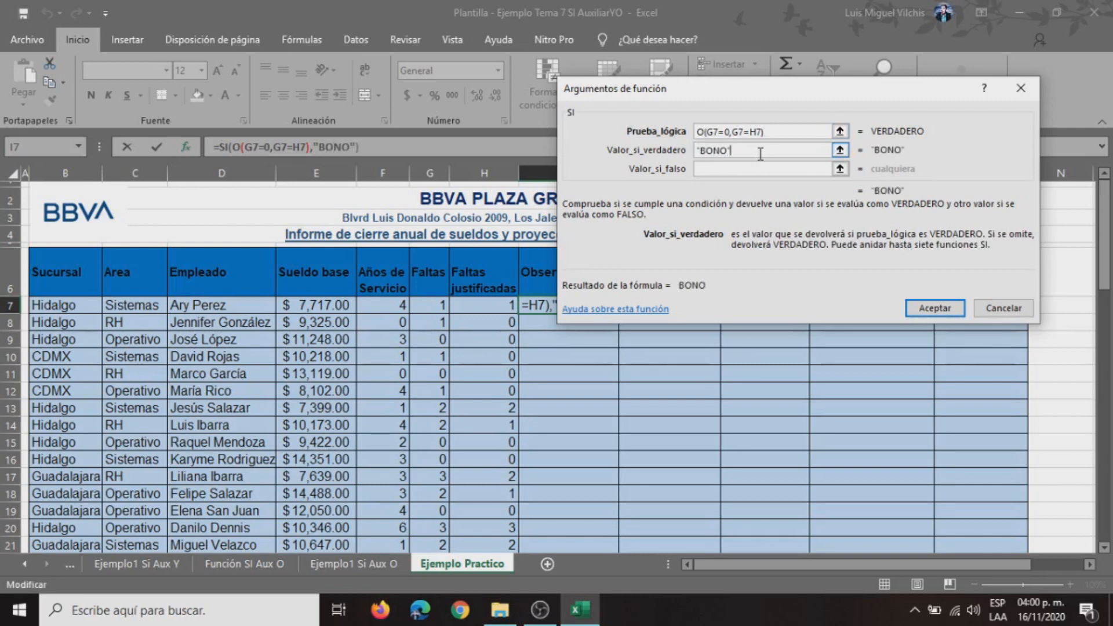
left_click(716, 169)
type("\"")
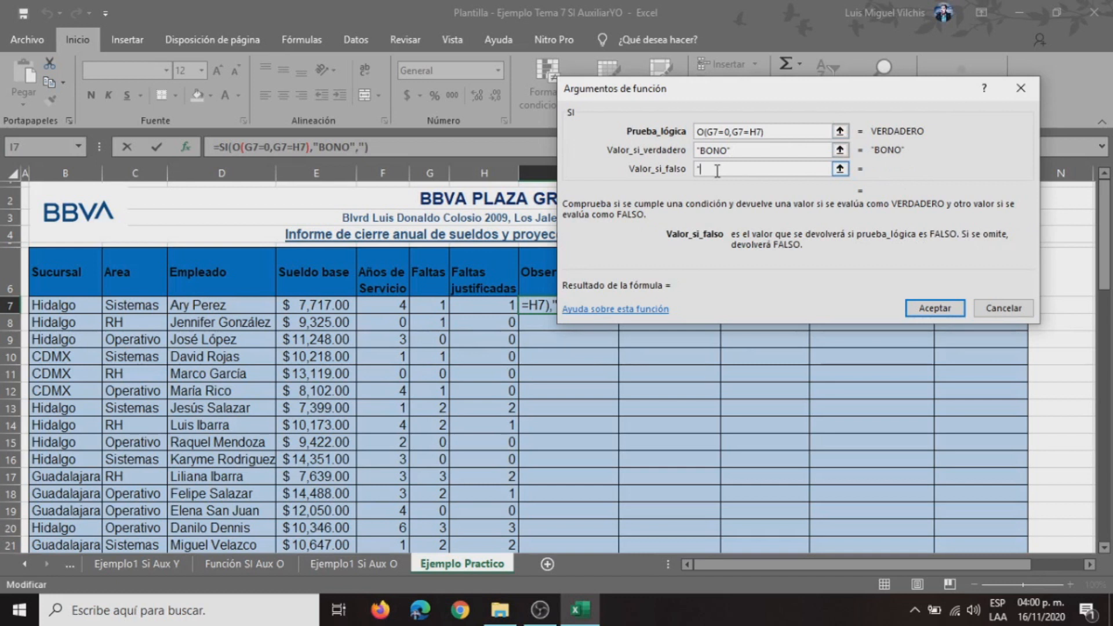
type("P")
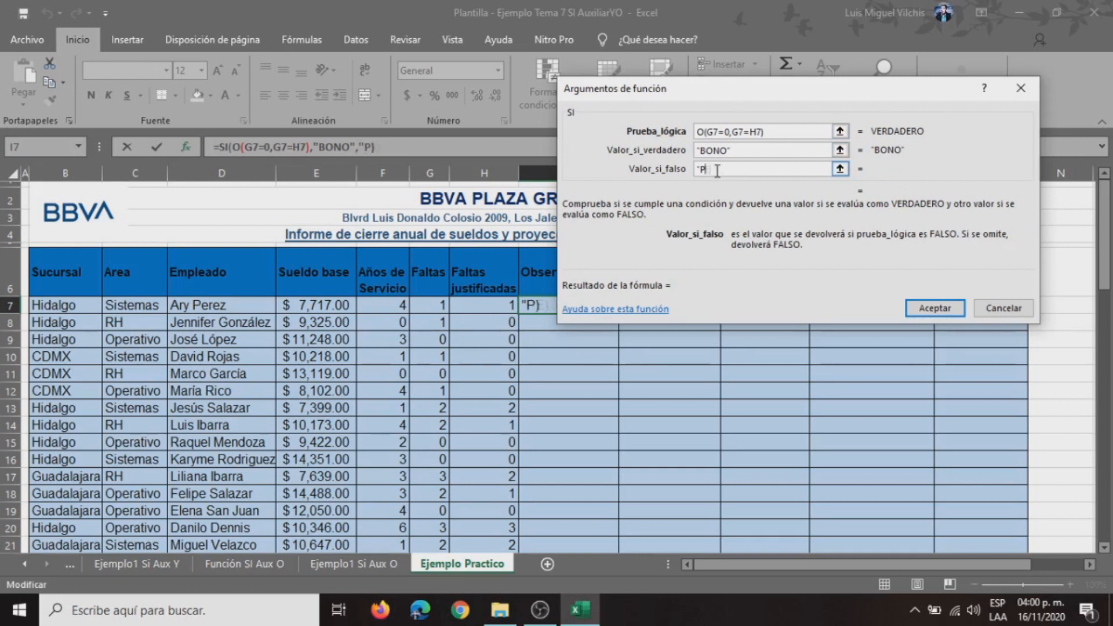
type("enalización")
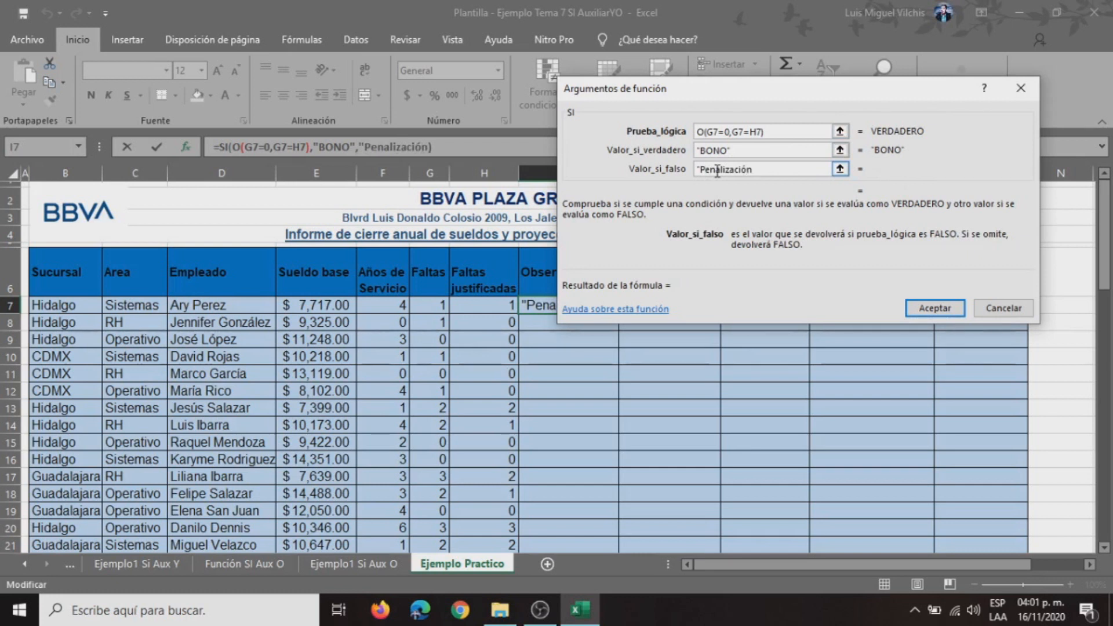
type("\"")
Rewrite the value if true as "Bono" and confirm the Observaciones formula in I7.
left_click(746, 148)
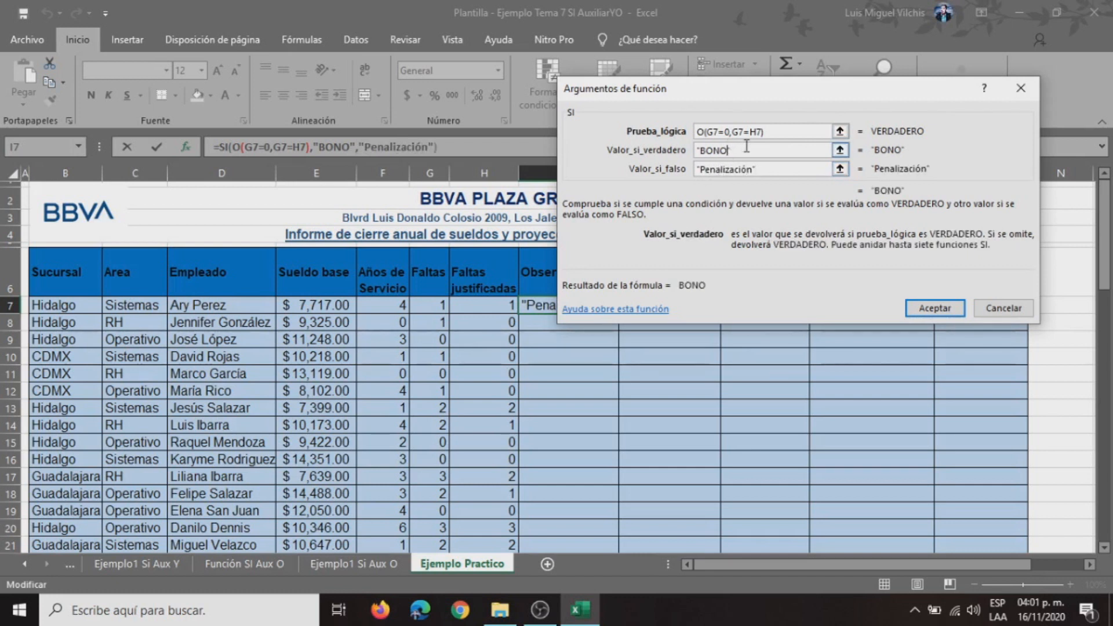
key("BackSpace")
key("BackSpace")
key("BackSpace")
type("ono")
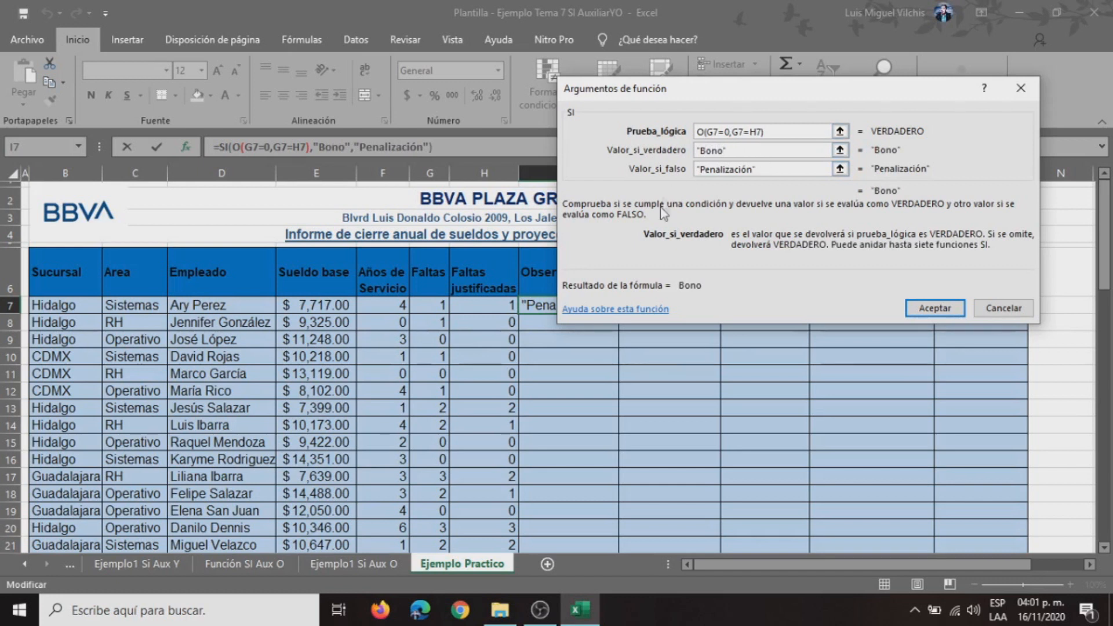
left_click(934, 308)
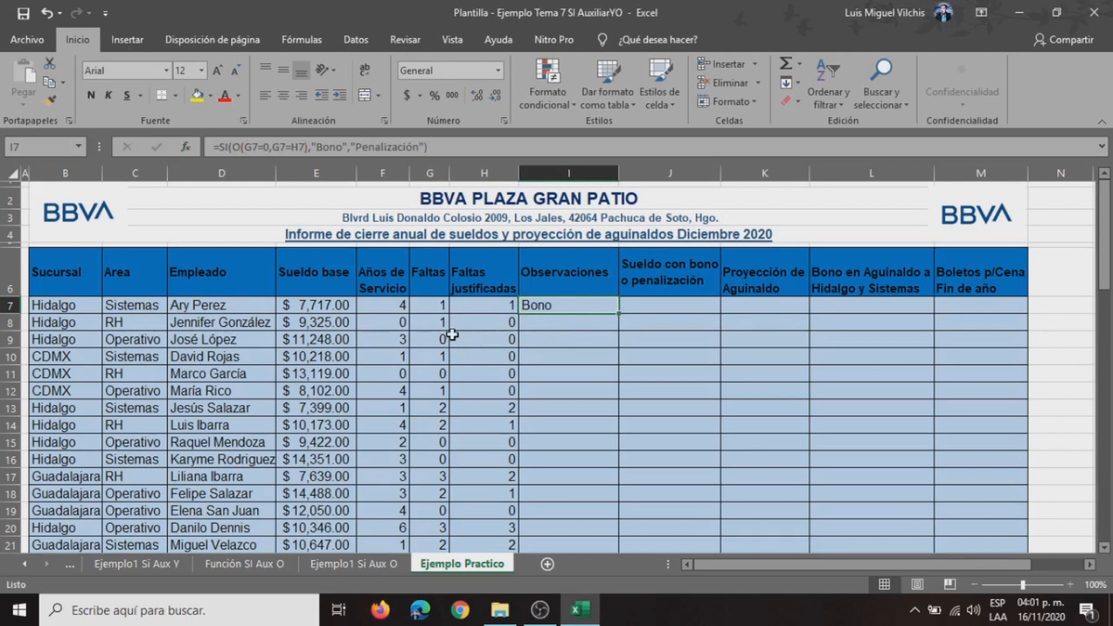
Check the absences and justified absences in row 8 and copy the Observaciones formula from I7 to I8.
left_click(437, 322)
type("1")
key("ctrl+Return")
left_click(510, 322)
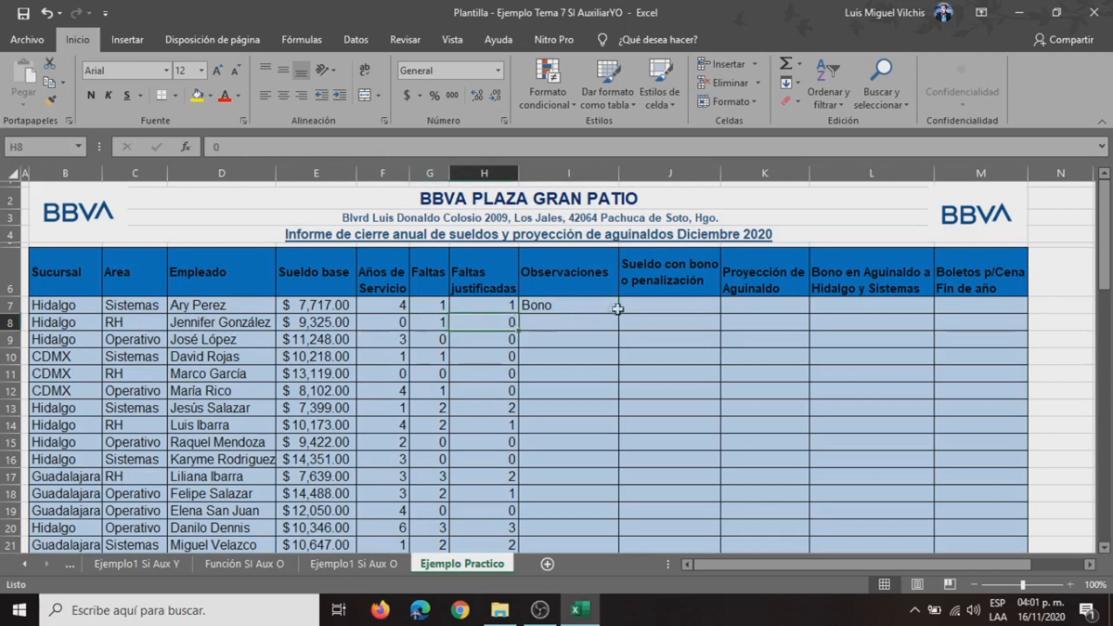
left_click(612, 307)
left_click_drag(620, 314, 619, 329)
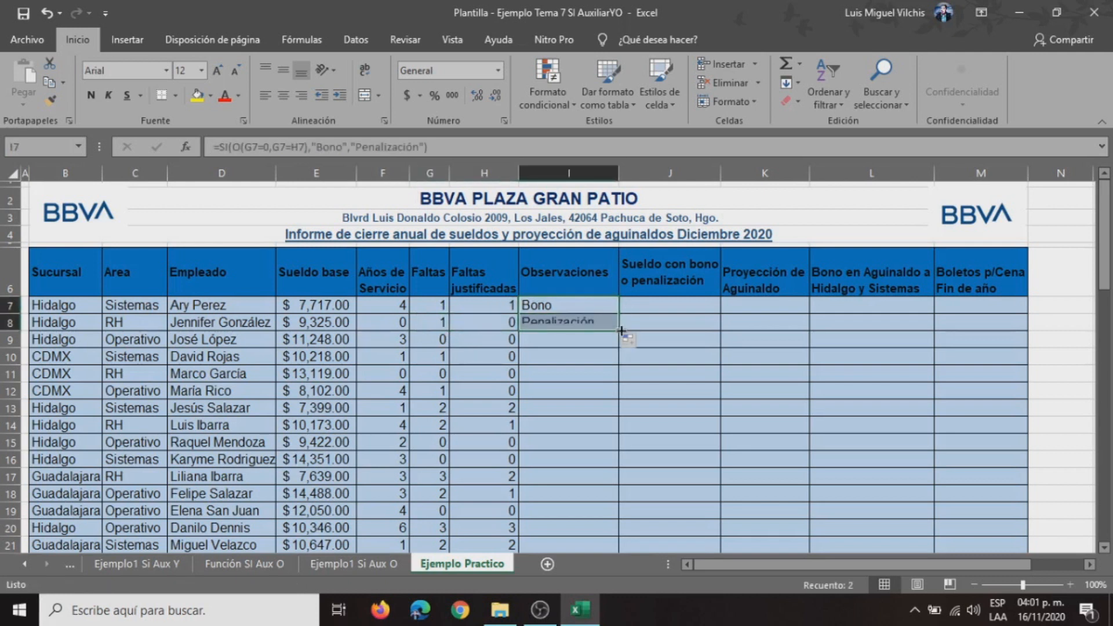
Copy the Observaciones formula from I8 to I9 and check it against the absences and justified absences in row 9.
left_click(444, 342)
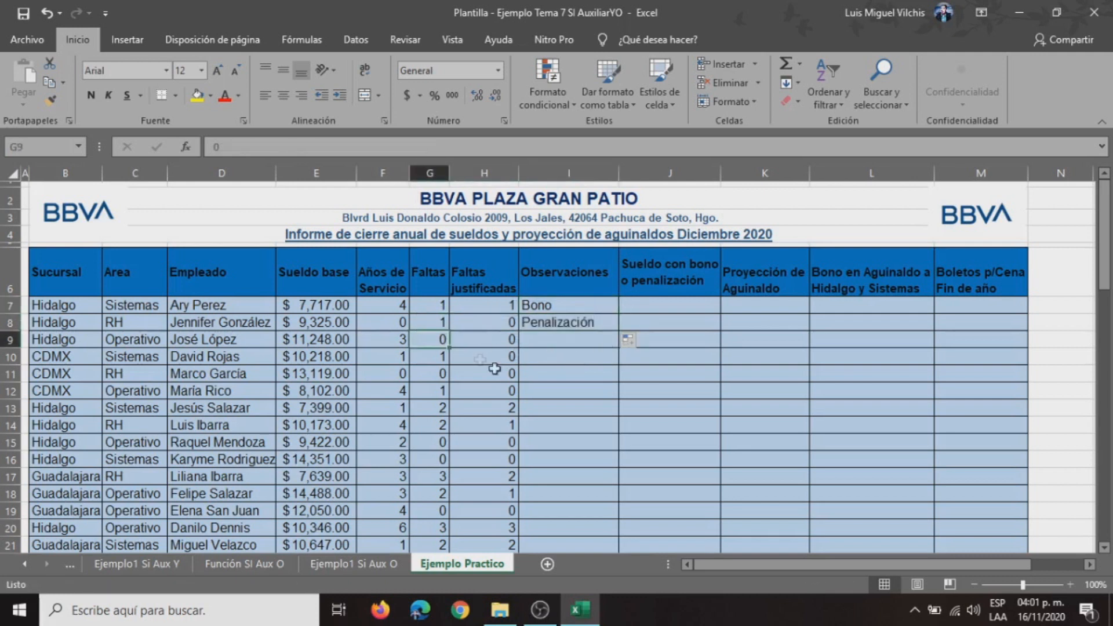
left_click(509, 339)
left_click(597, 323)
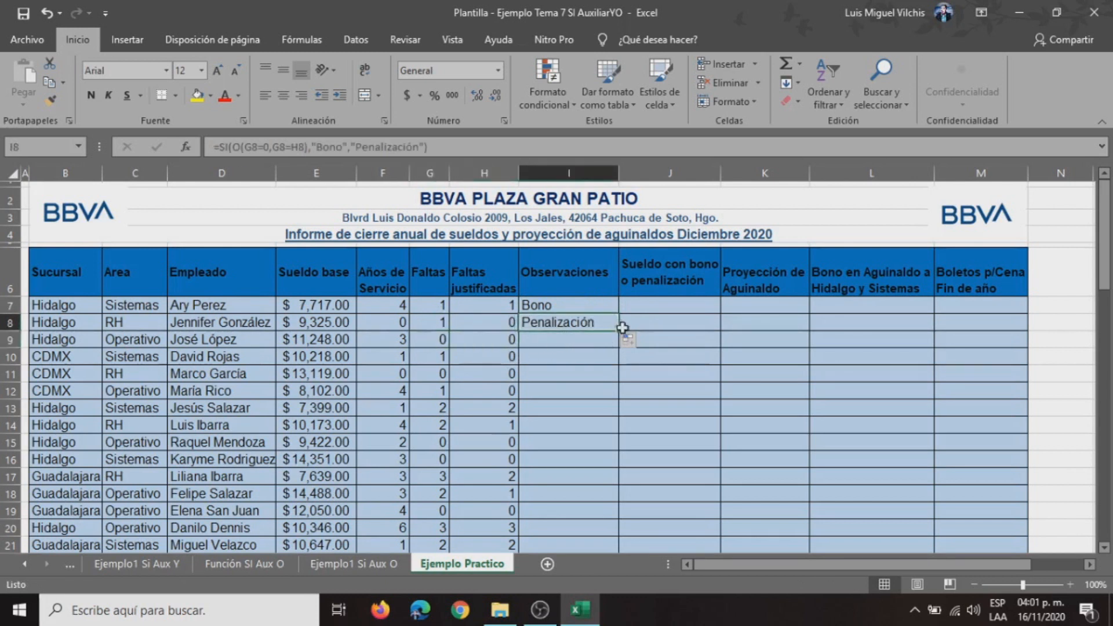
left_click_drag(619, 331, 618, 348)
left_click(443, 341)
left_click(472, 343)
left_click(439, 345)
left_click(480, 346)
left_click(608, 343)
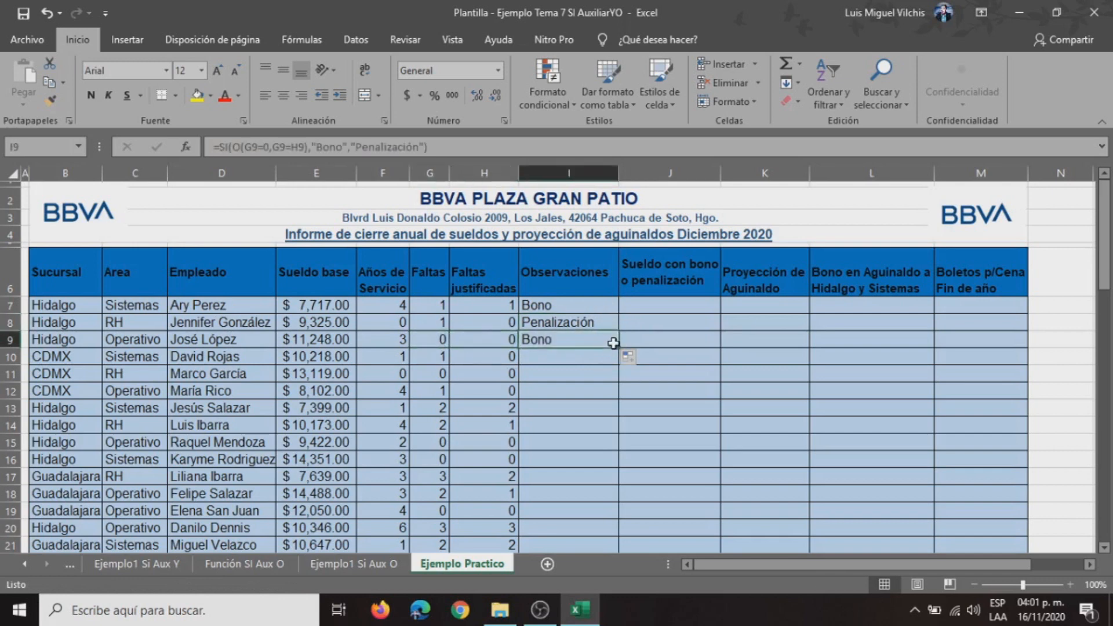
Fill the Observaciones formula from I9 down to the table's last employee in row 23 and review the I7 formula.
scroll(591, 360, "down", 2)
scroll(578, 379, "up", 1)
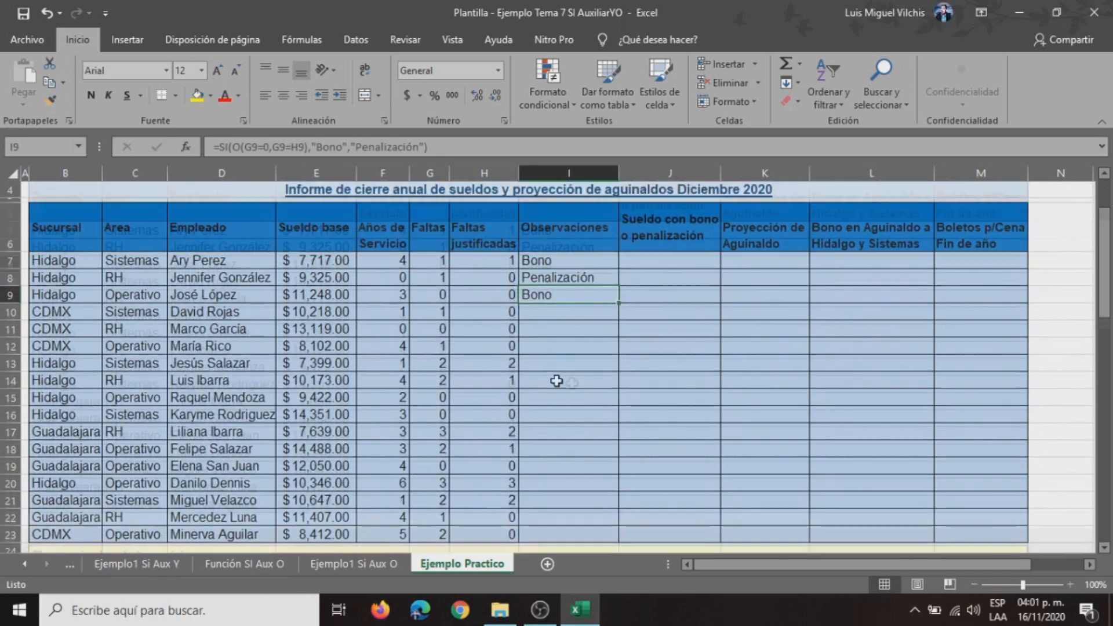
double_click(621, 303)
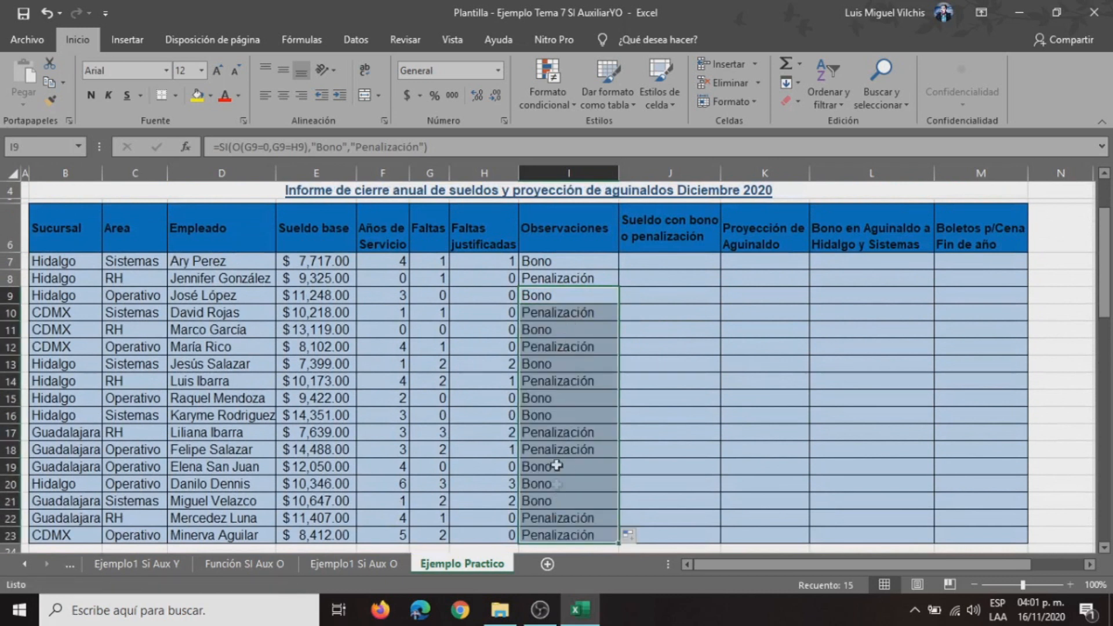
scroll(566, 368, "up", 1)
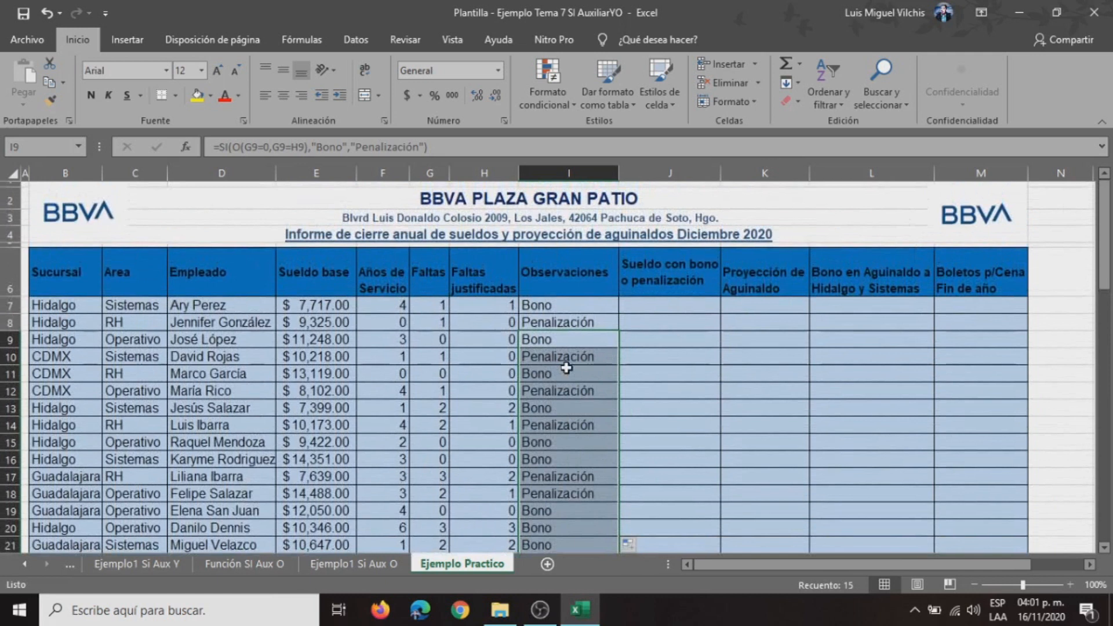
left_click(558, 307)
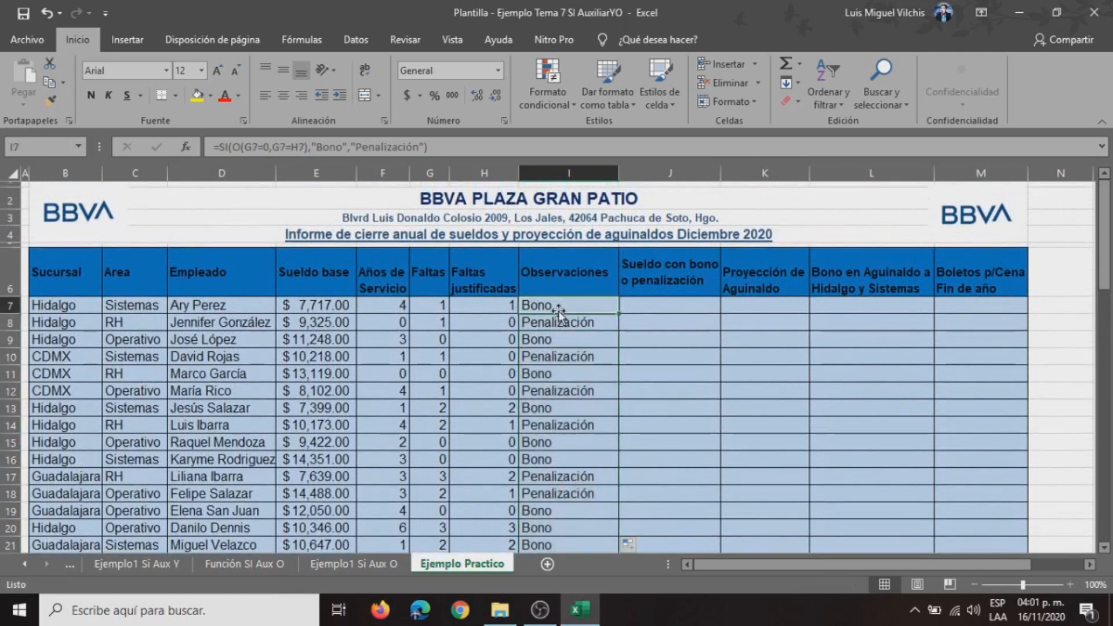
Start an SI function in J7 and read the Sueldo con bono o penalización condition in the problem statement.
left_click(663, 308)
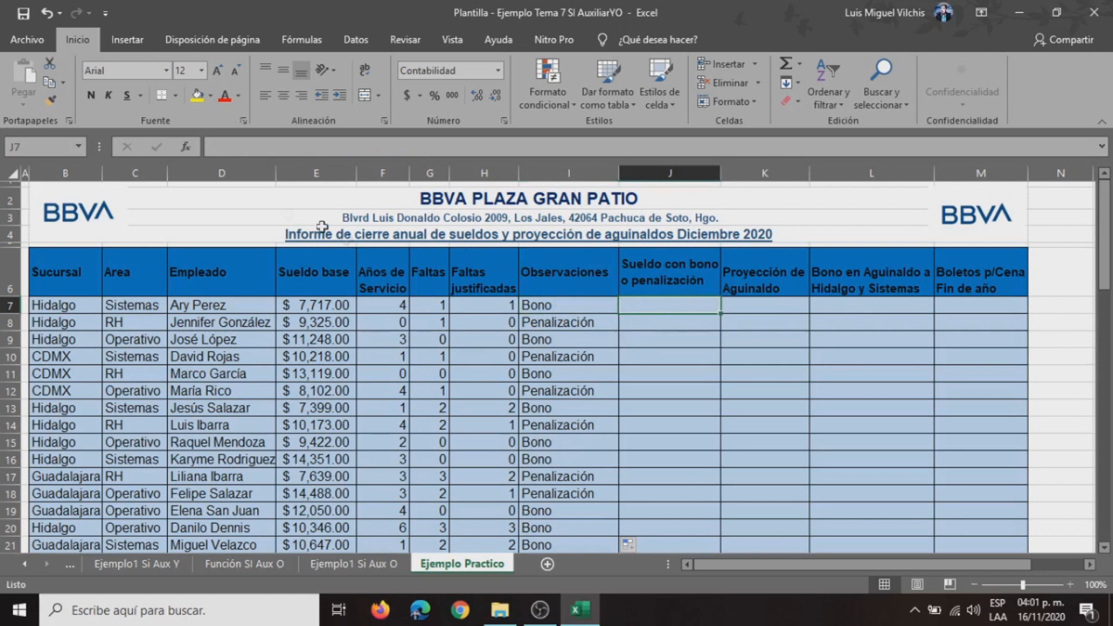
left_click(185, 148)
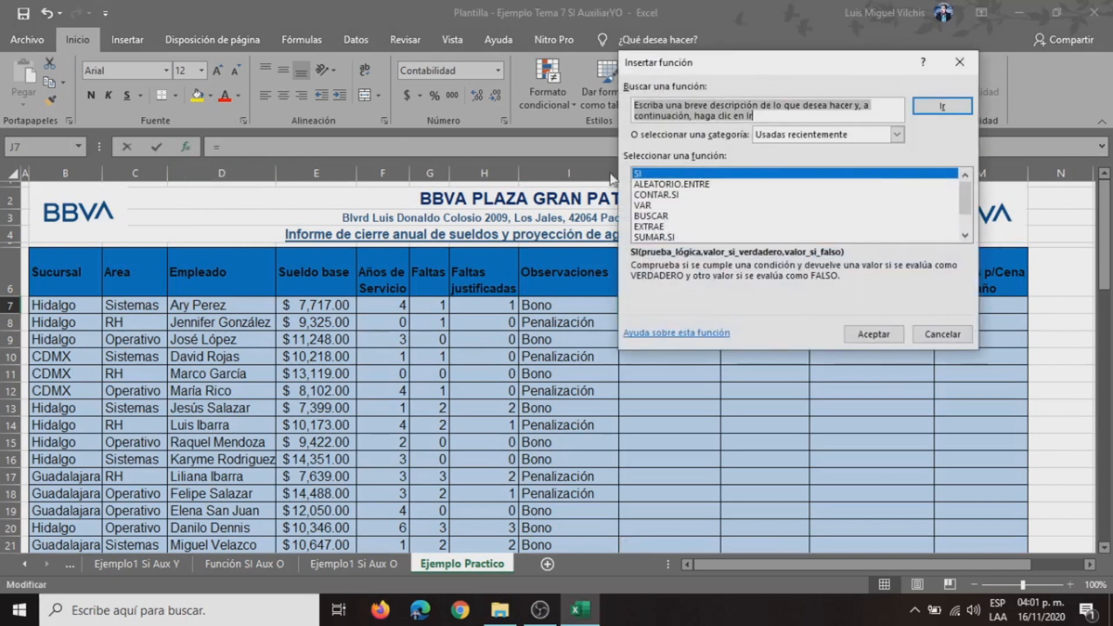
left_click(869, 334)
scroll(435, 289, "down", 3)
scroll(434, 289, "down", 2)
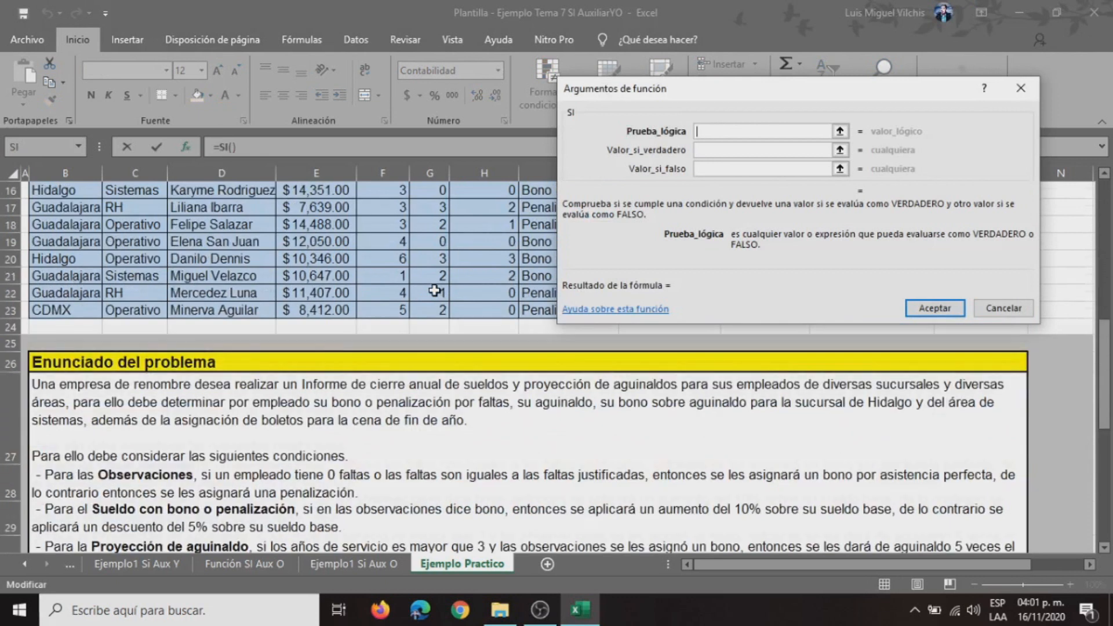
scroll(435, 289, "down", 2)
scroll(435, 289, "down", 1)
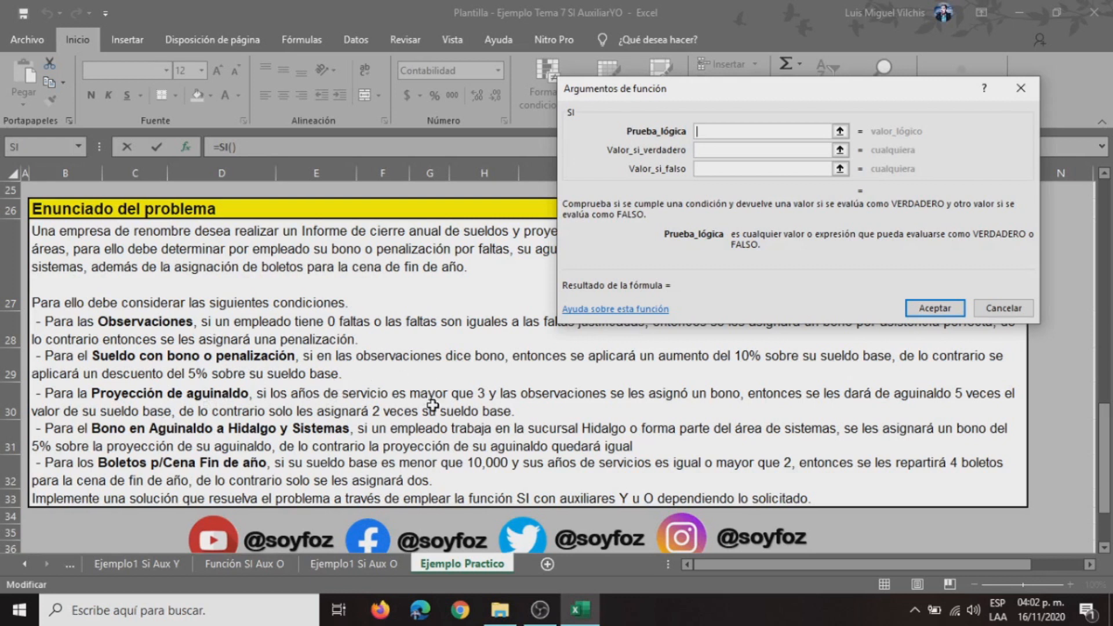
scroll(433, 404, "up", 8)
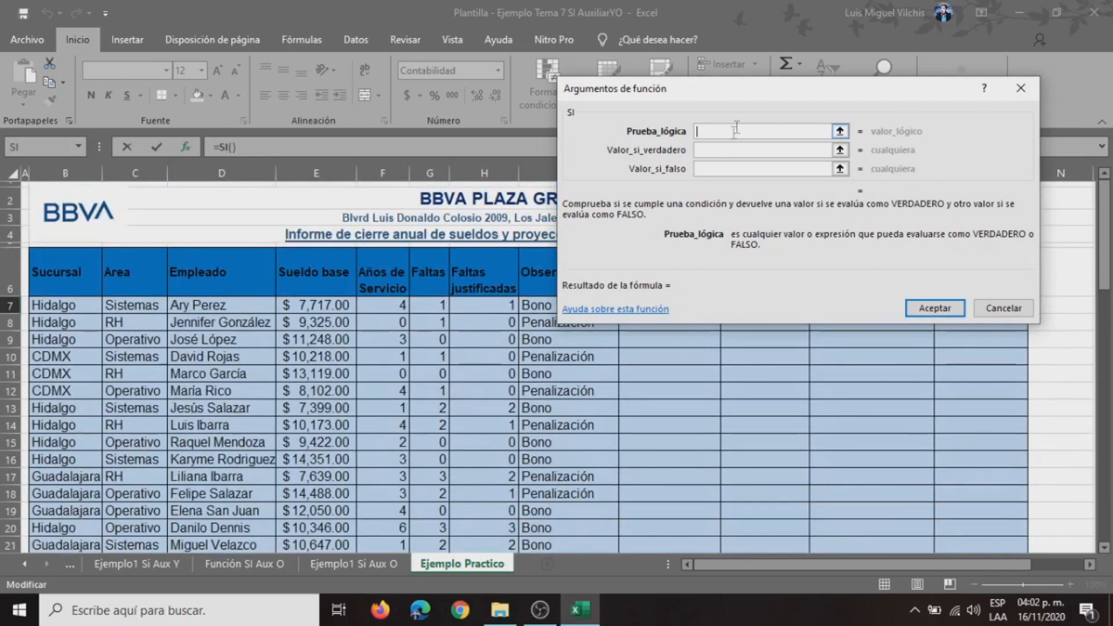
Set the SI function's logical test to I7="Bono".
left_click_drag(761, 92, 220, 127)
left_click_drag(234, 132, 769, 138)
left_click(534, 303)
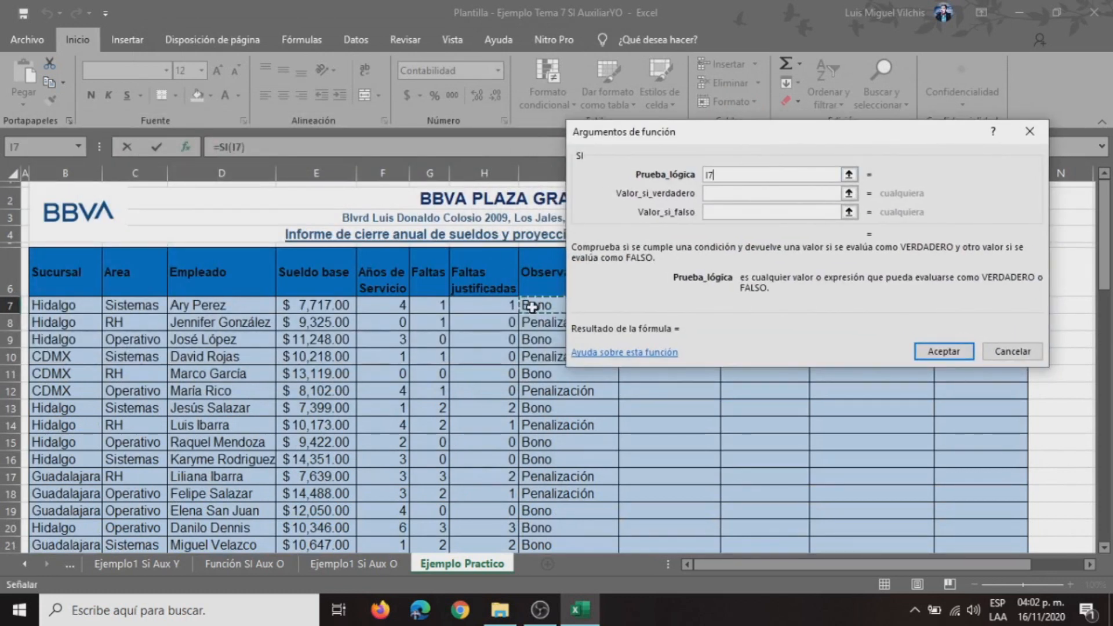
type("=\"B")
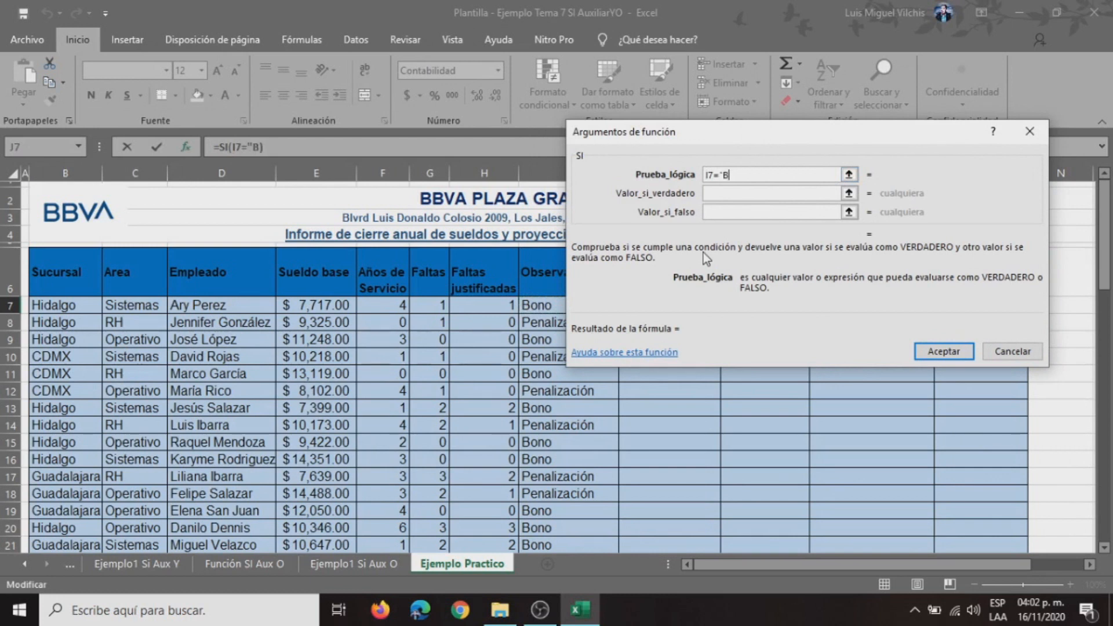
type("ono\"")
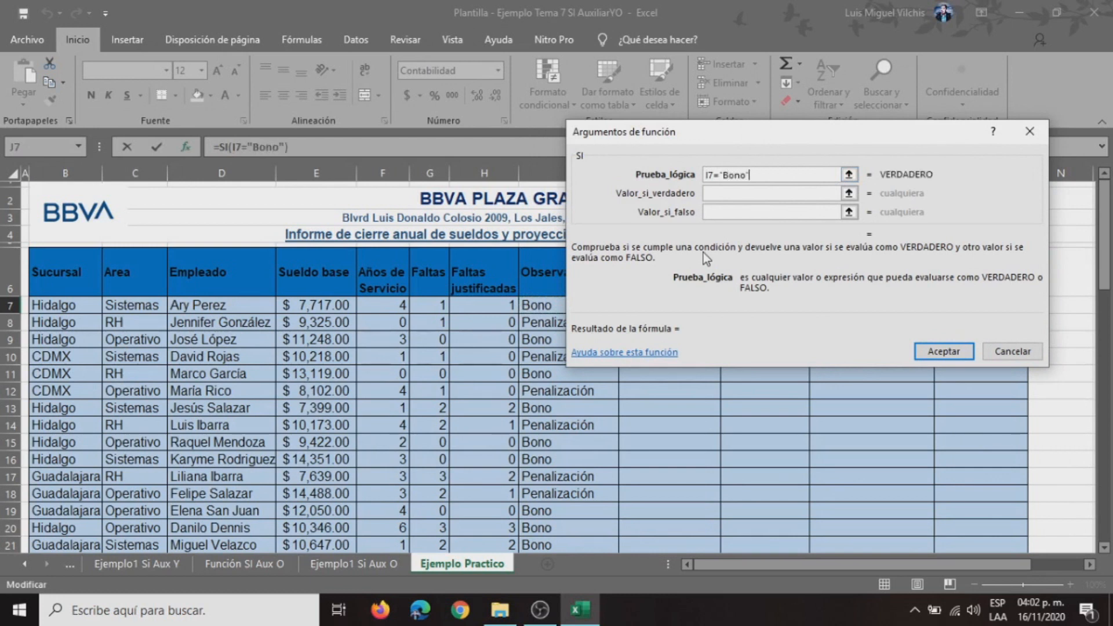
Recheck the problem statement and set the SI function's value if true to E7*1.10.
key("Tab")
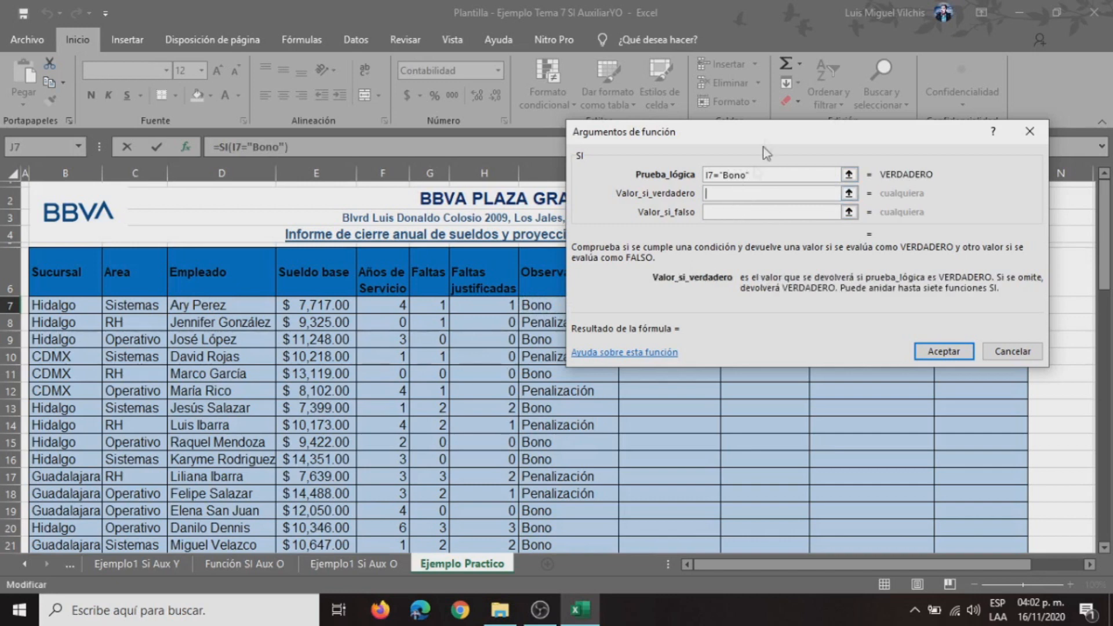
scroll(562, 409, "down", 5)
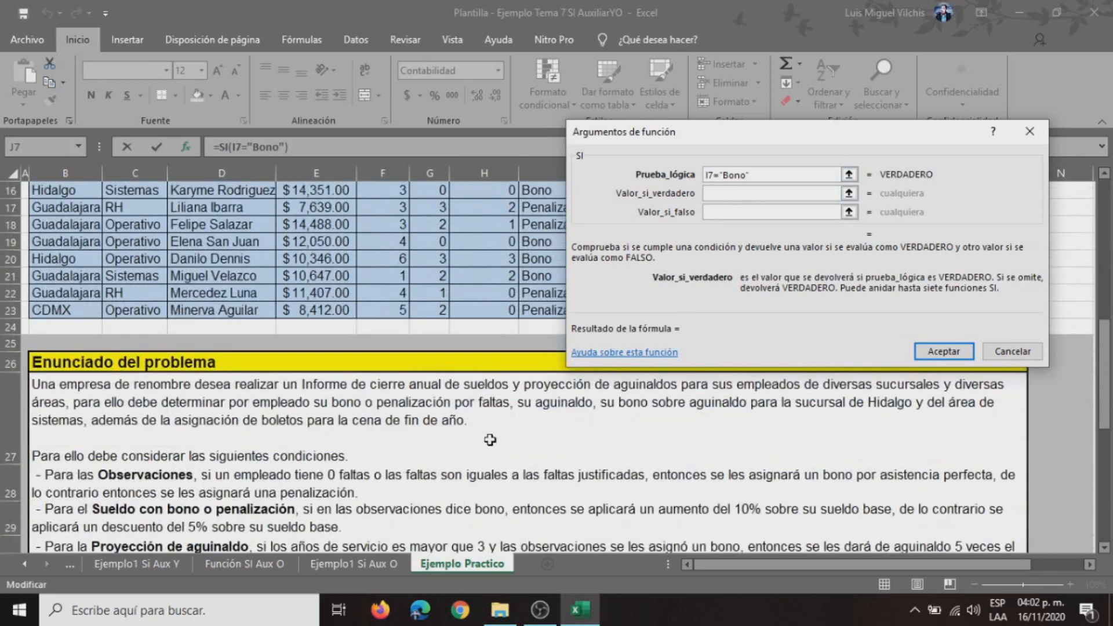
scroll(489, 439, "up", 5)
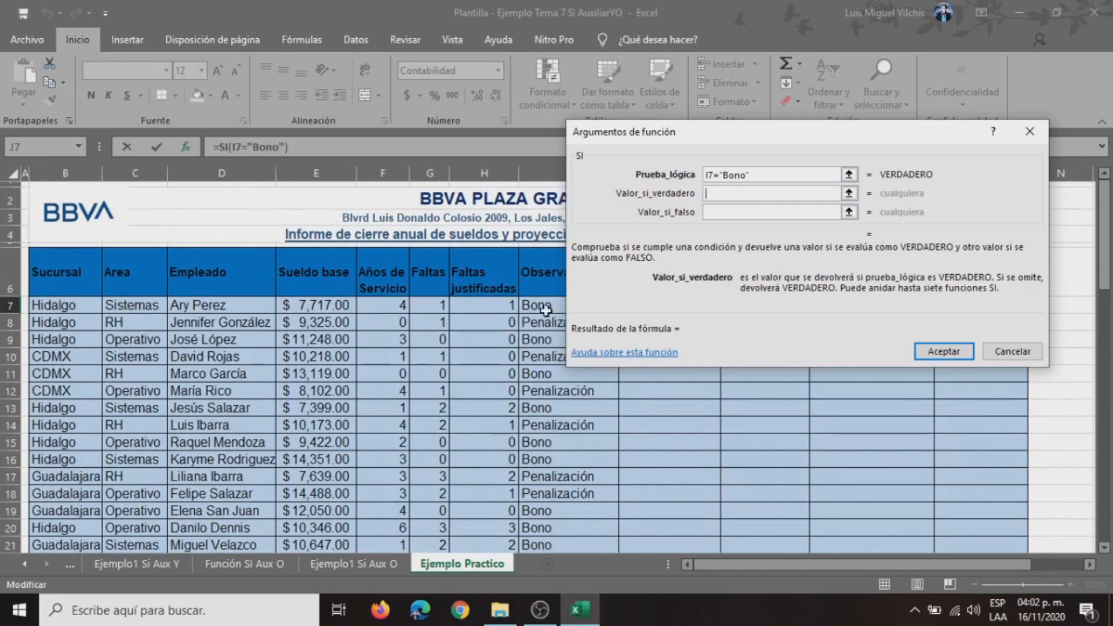
left_click(310, 304)
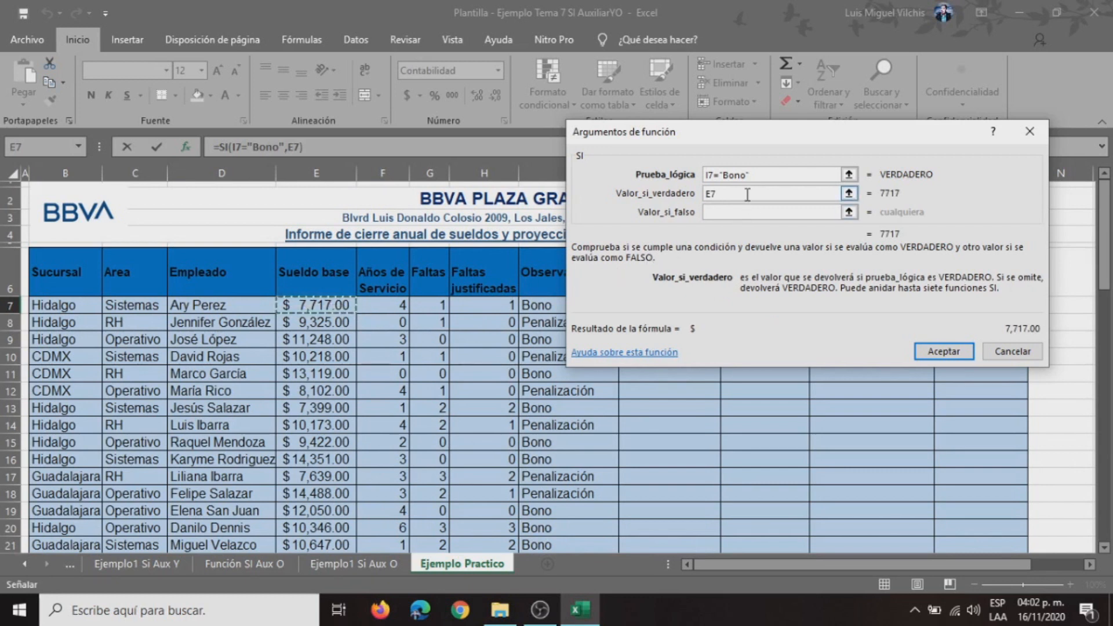
type("*")
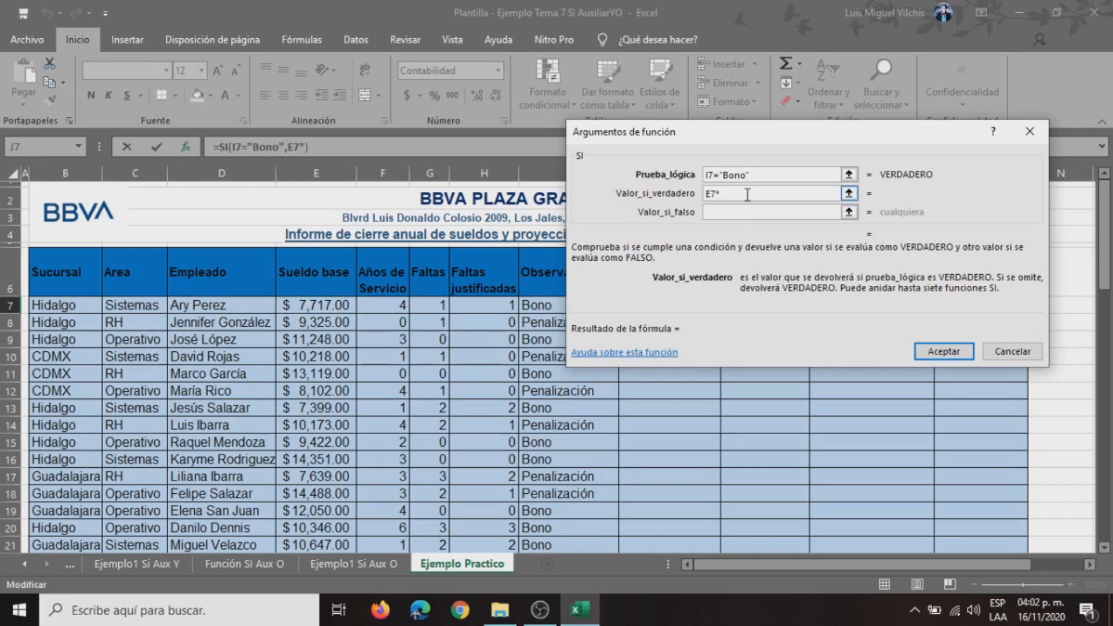
type("1.10")
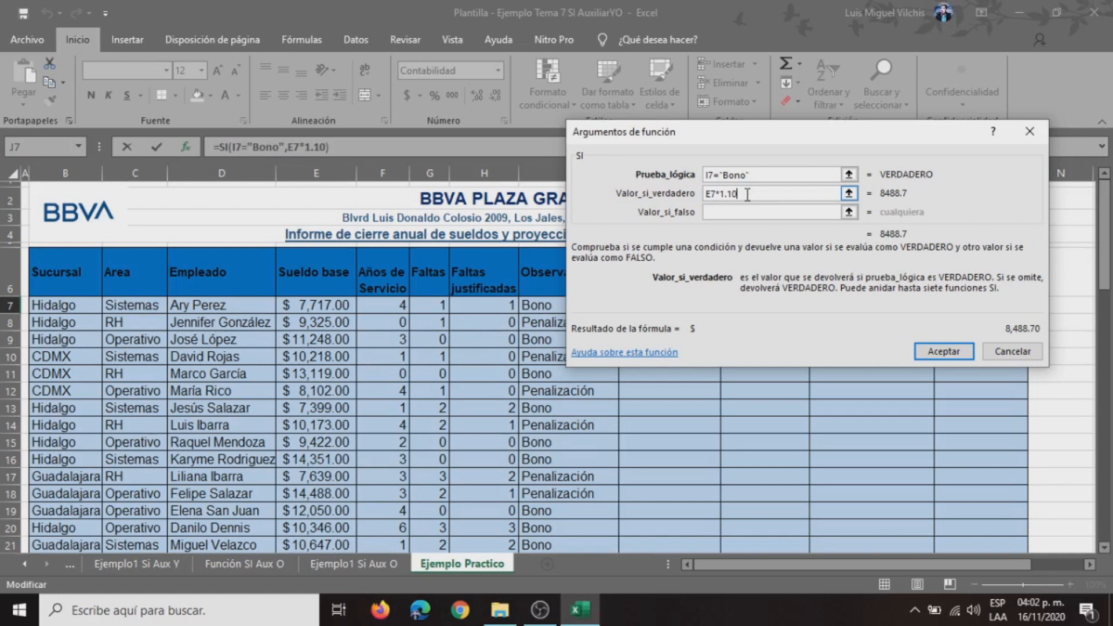
Set the SI function's value if false to E7*0.95 and confirm the salary formula in J7.
left_click(760, 212)
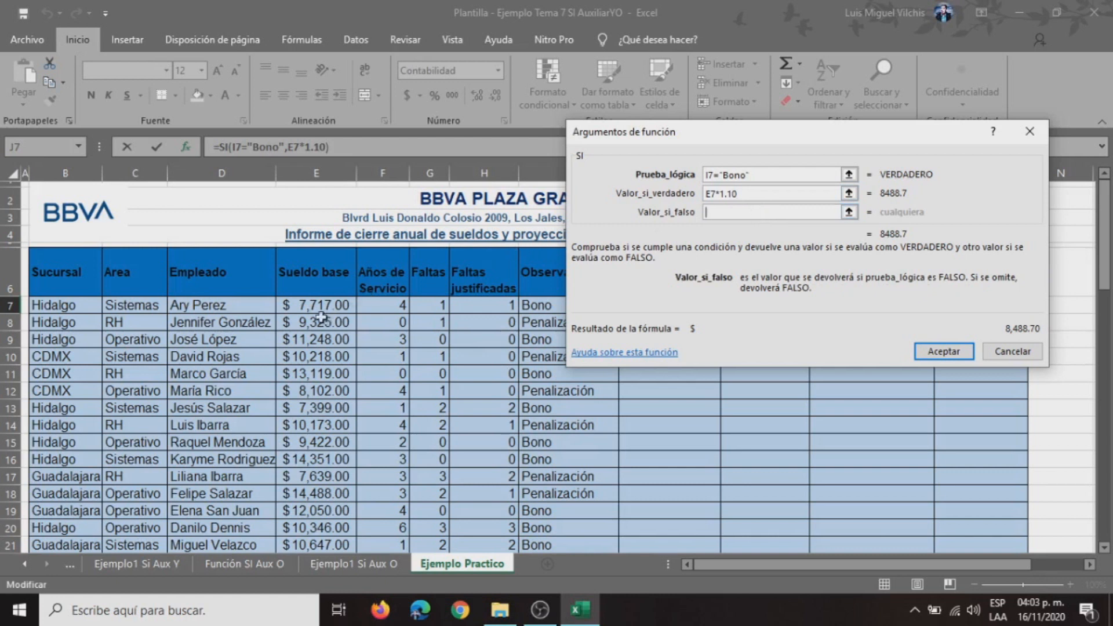
left_click(297, 310)
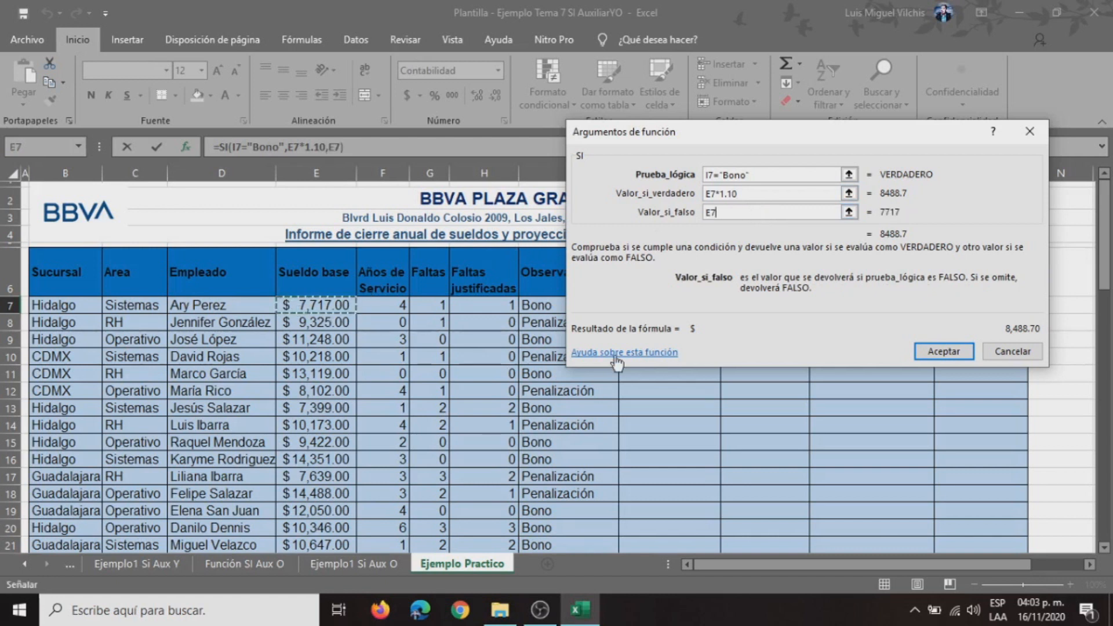
type("*")
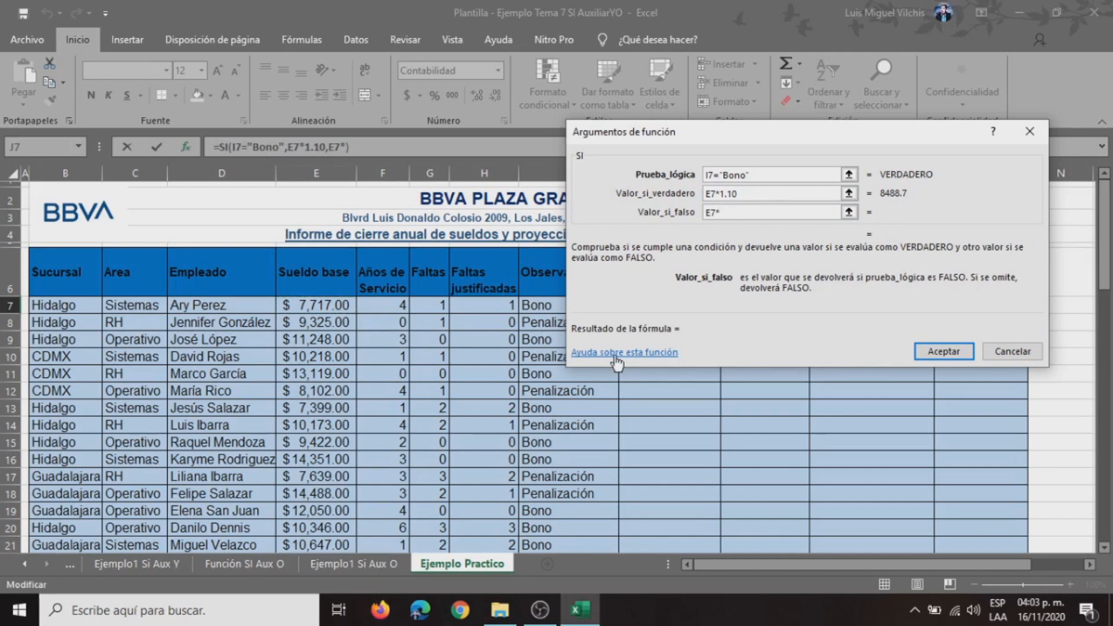
scroll(368, 462, "down", 6)
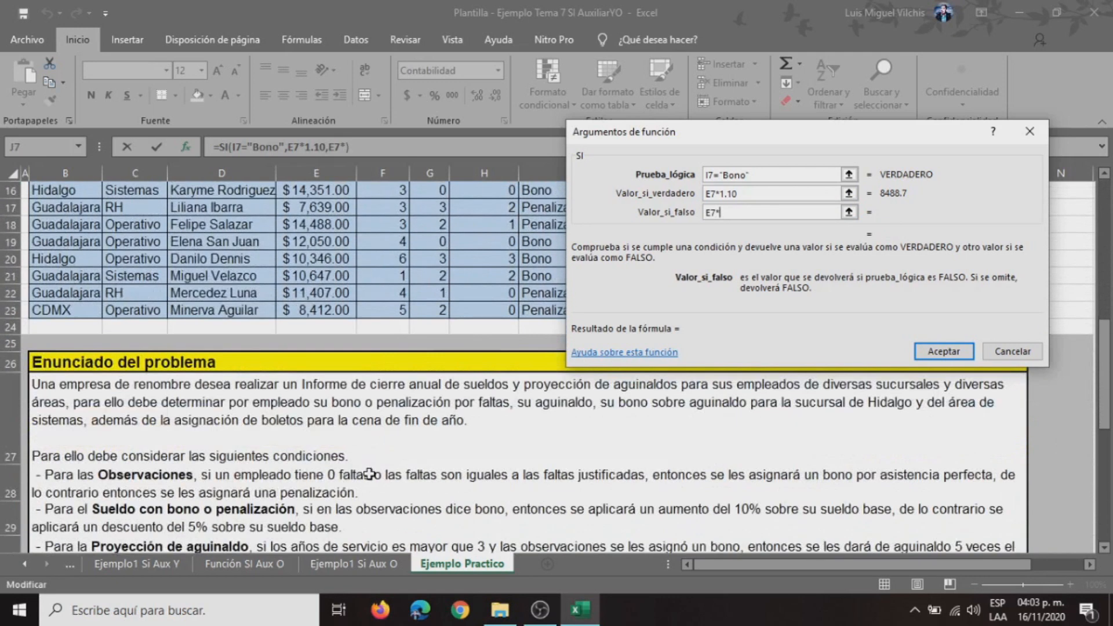
scroll(316, 486, "up", 6)
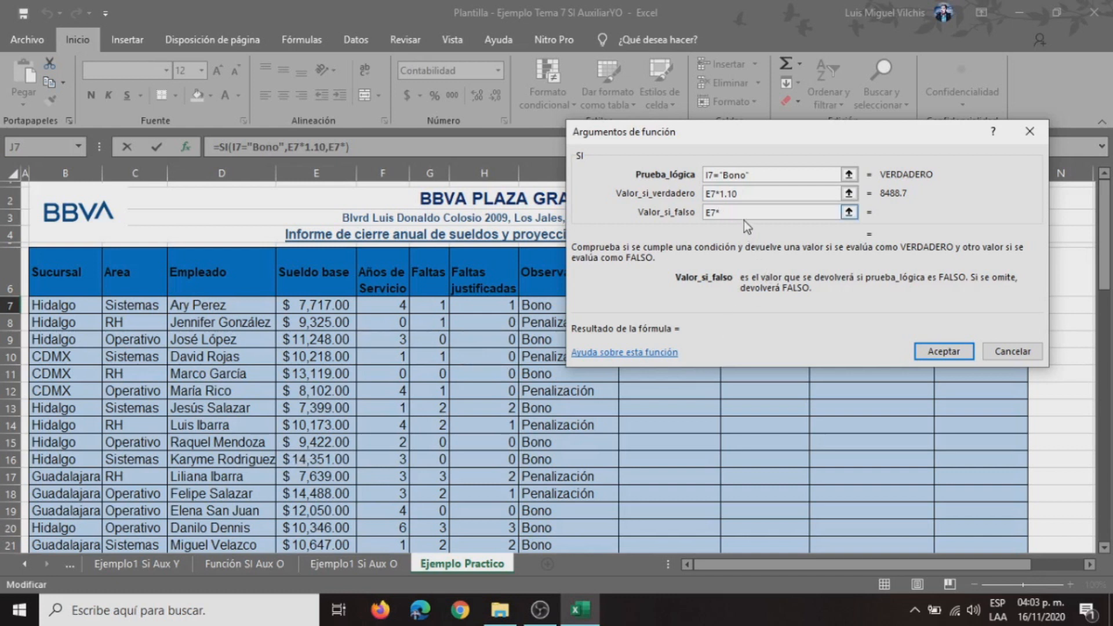
type("0.95")
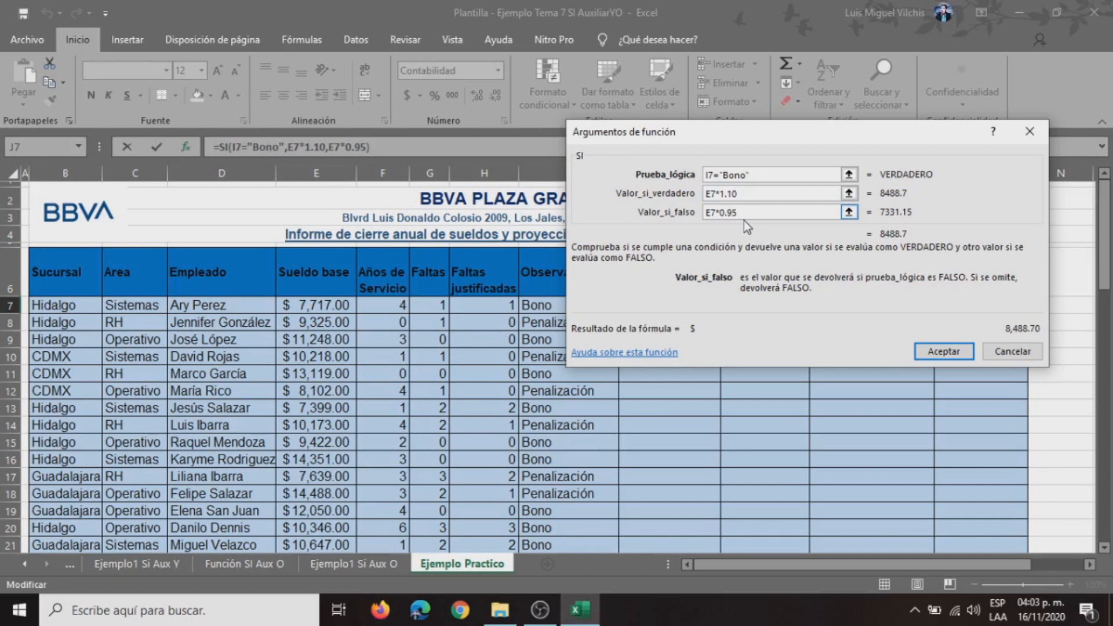
left_click(927, 353)
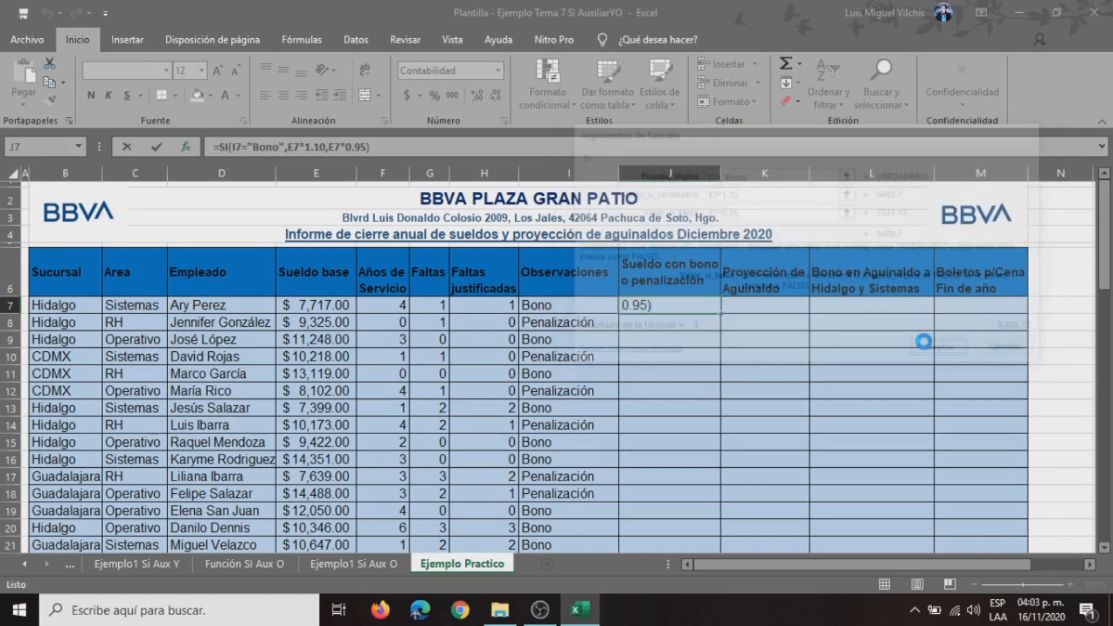
Check the Observaciones and Sueldo base entries behind the J7 result and copy its formula down to J10.
left_click(547, 306)
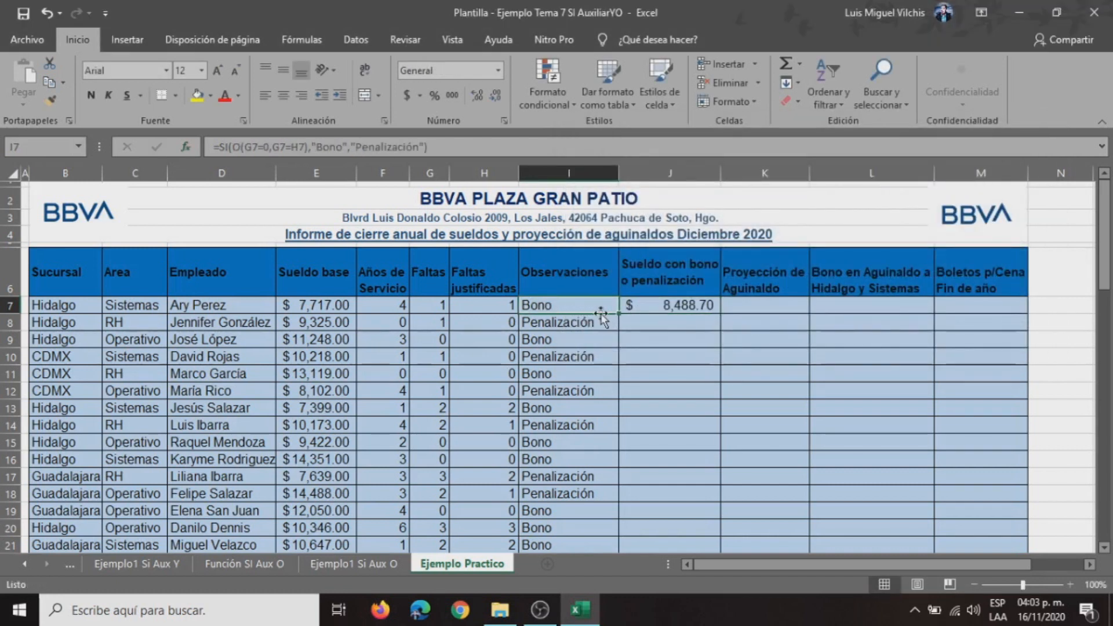
left_click(325, 306)
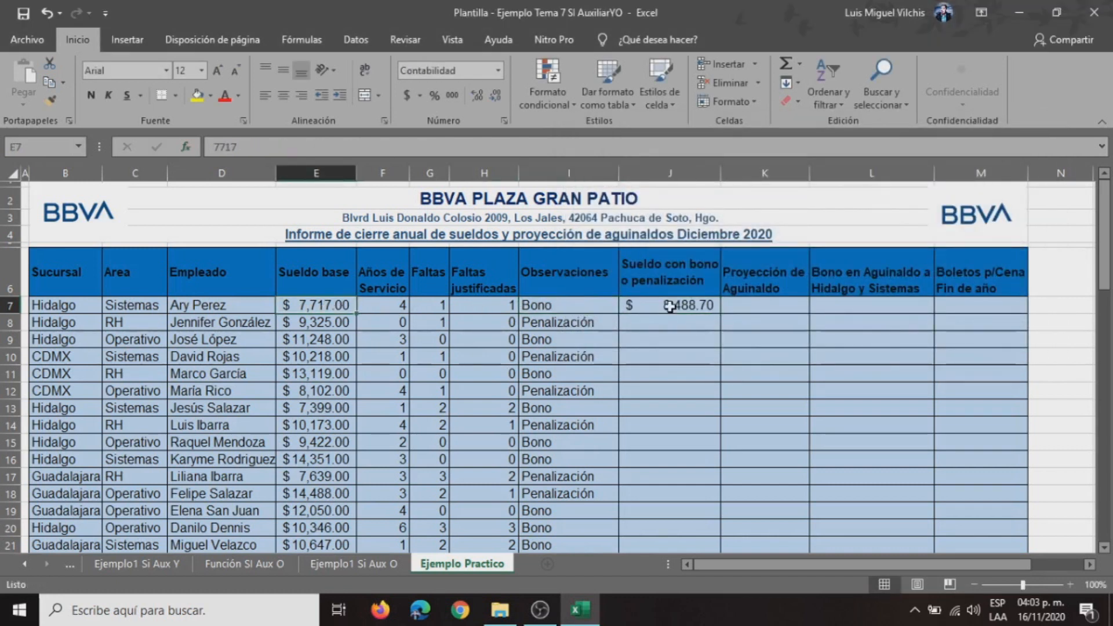
left_click(318, 325)
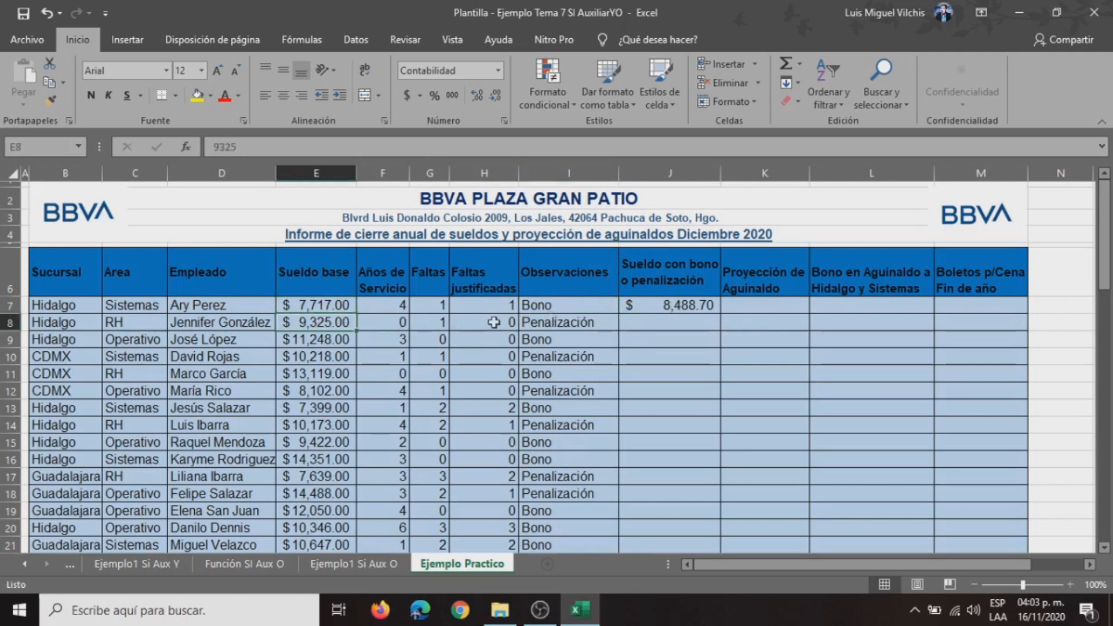
left_click(701, 304)
left_click(328, 323)
left_click(713, 304)
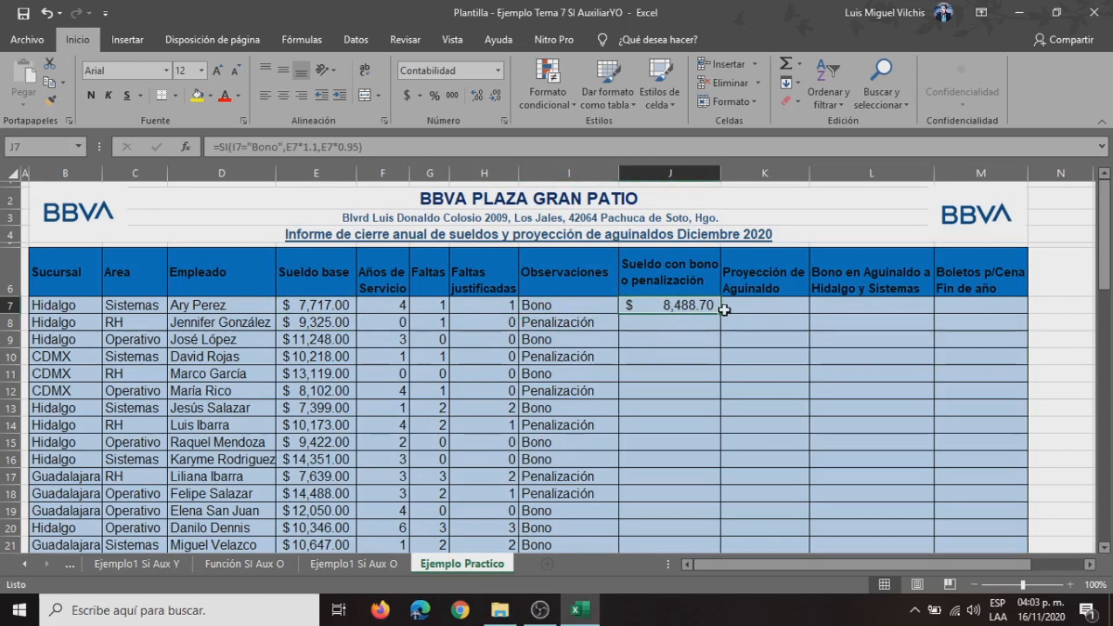
left_click_drag(724, 310, 717, 328)
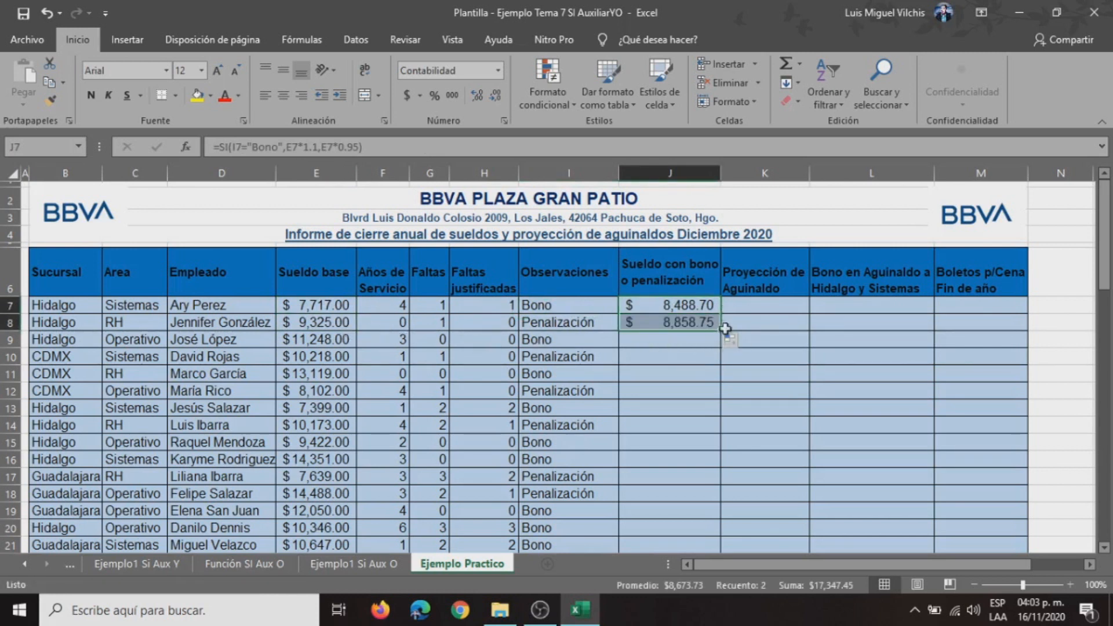
left_click_drag(720, 331, 720, 365)
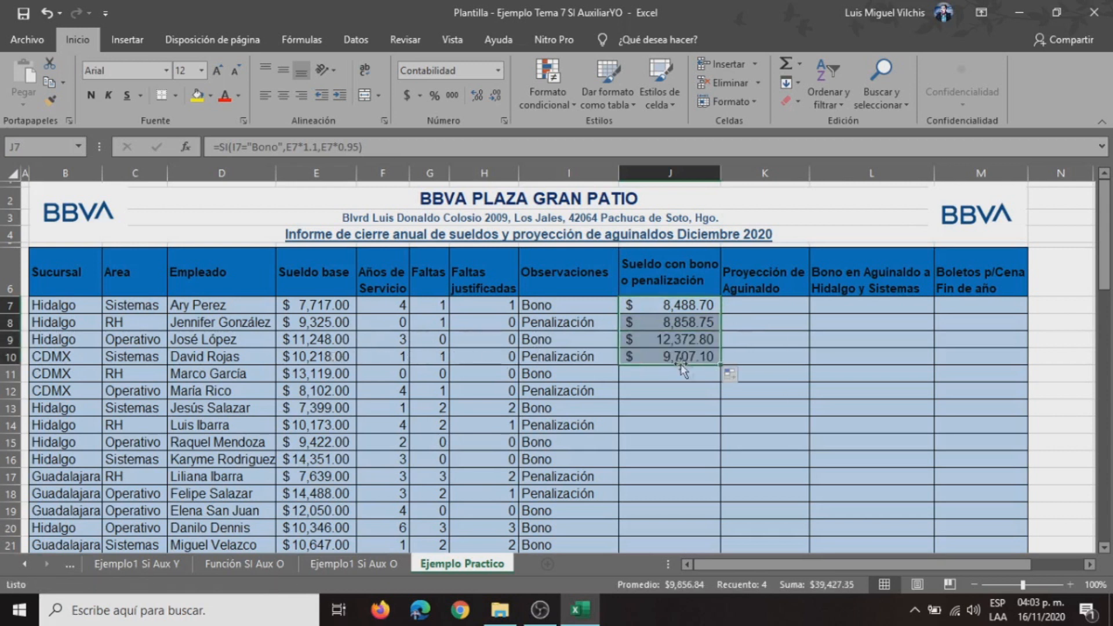
Fill the Sueldo con bono o penalización formula from J10 down to J23 and review the completed column.
left_click(712, 356)
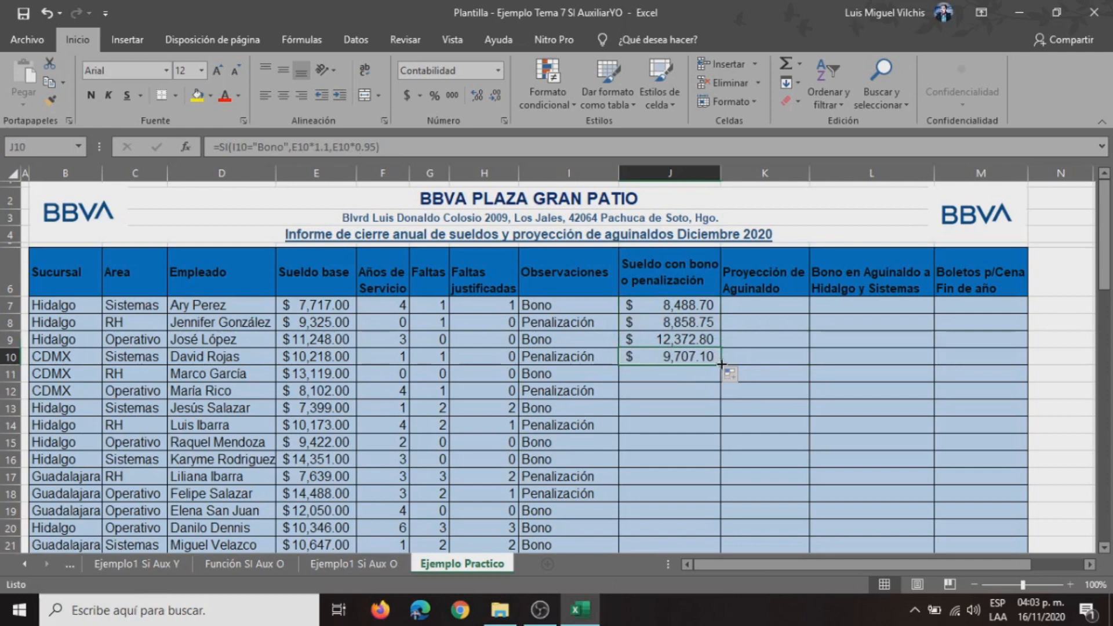
double_click(720, 364)
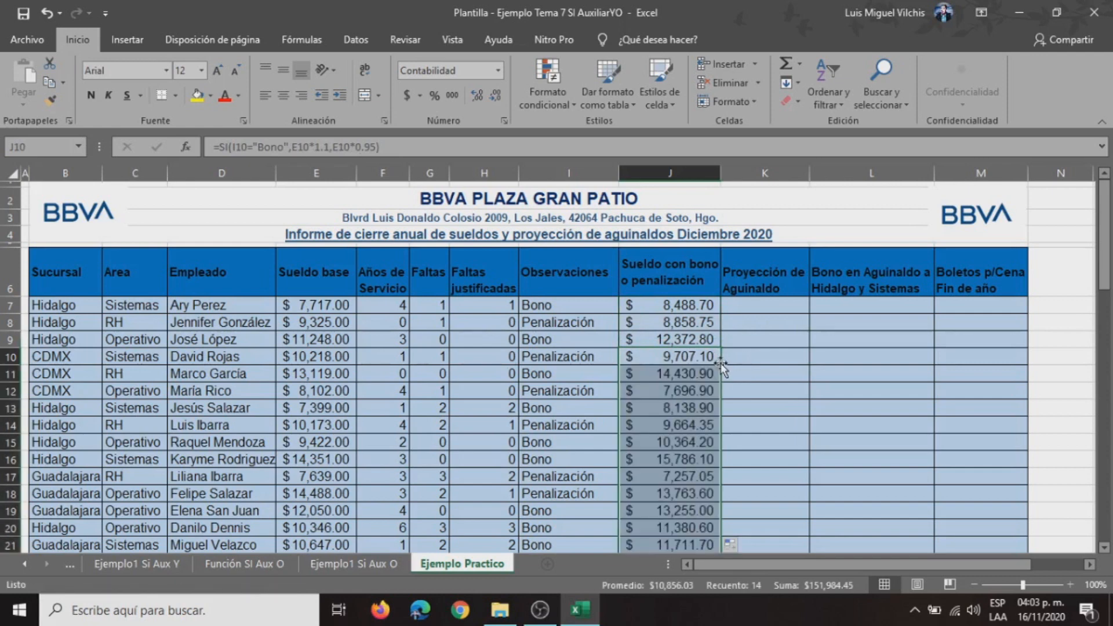
scroll(706, 365, "down", 3)
scroll(706, 365, "up", 2)
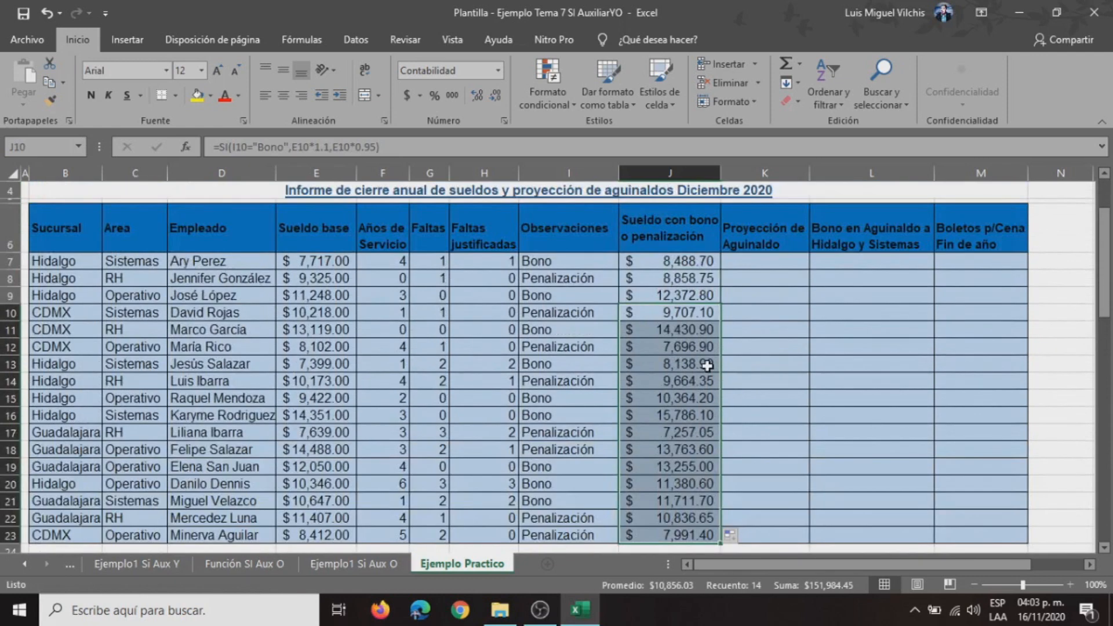
scroll(701, 366, "up", 2)
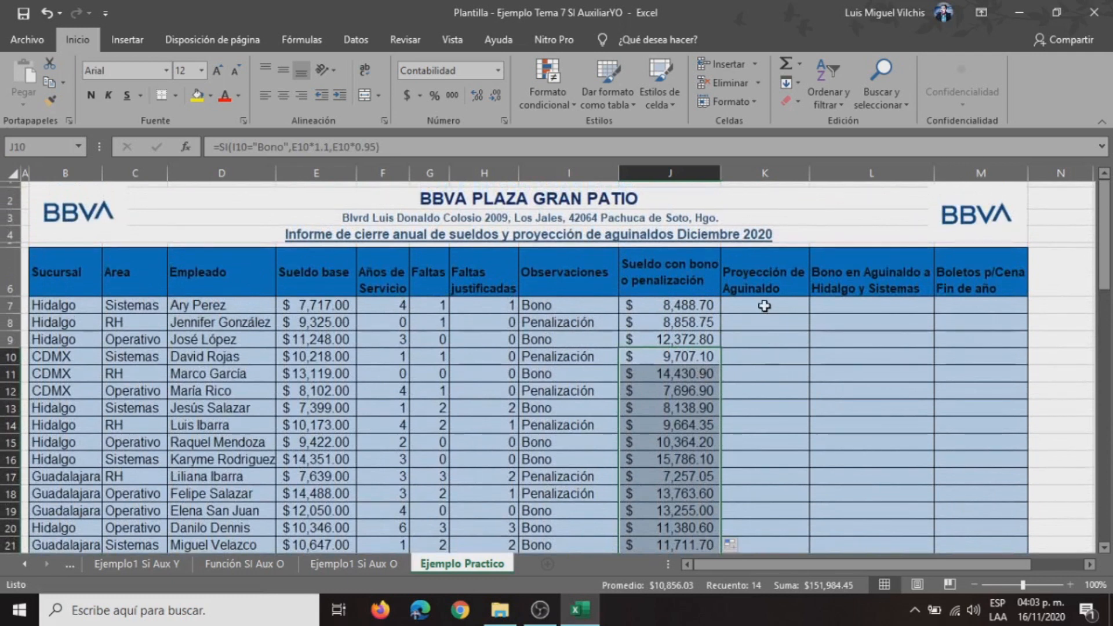
Insert an SI function in K7 under Proyección de Aguinaldo and consult its rule in the Enunciado del problema.
left_click(764, 305)
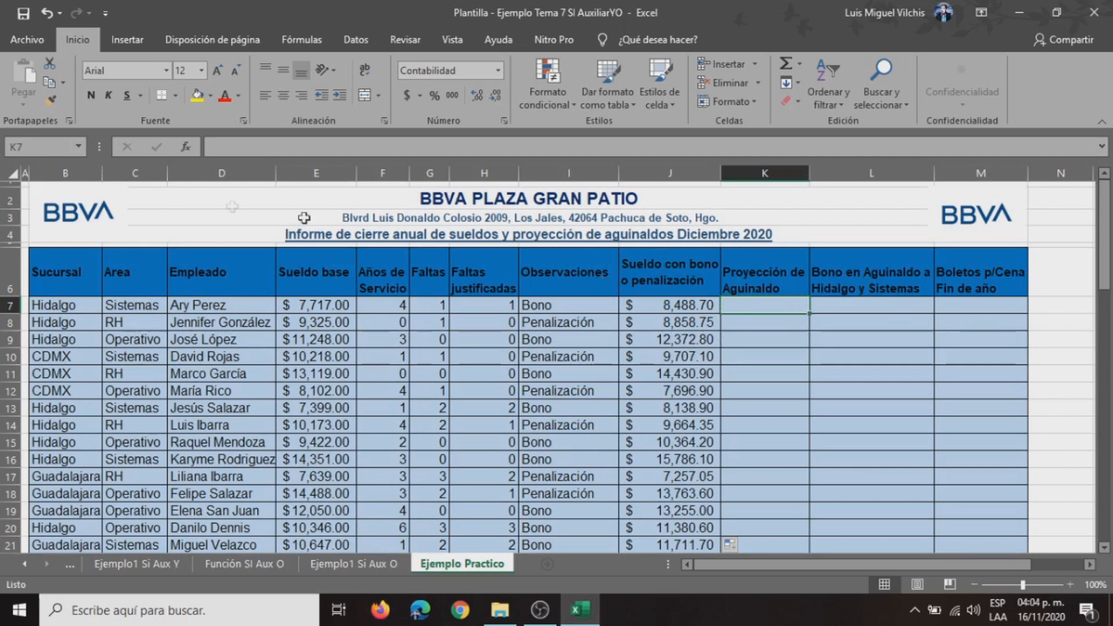
left_click(184, 146)
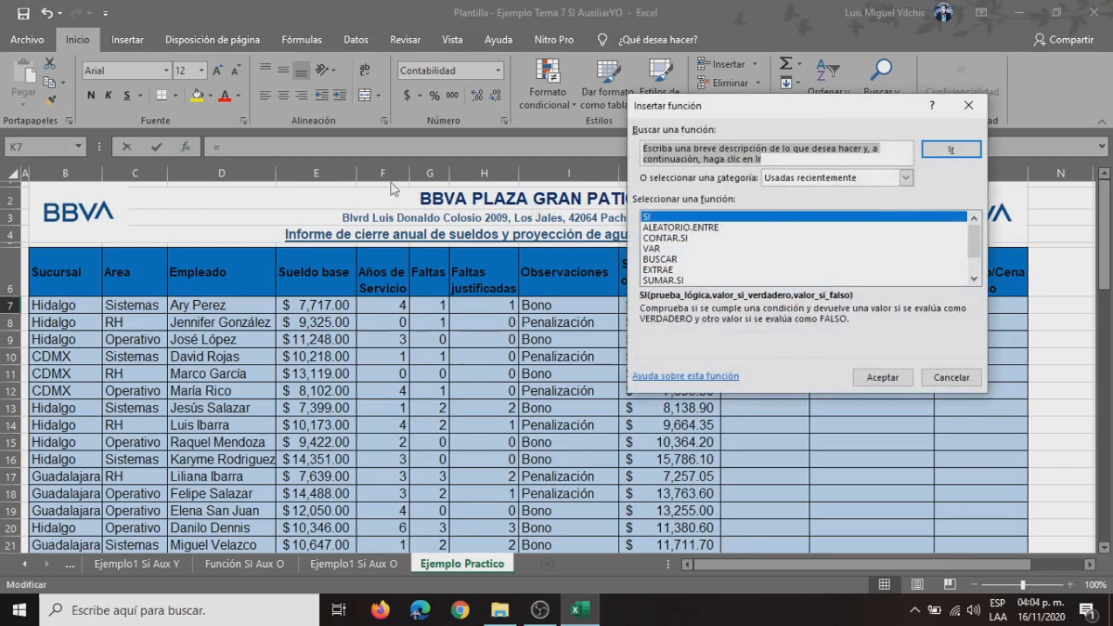
left_click(883, 380)
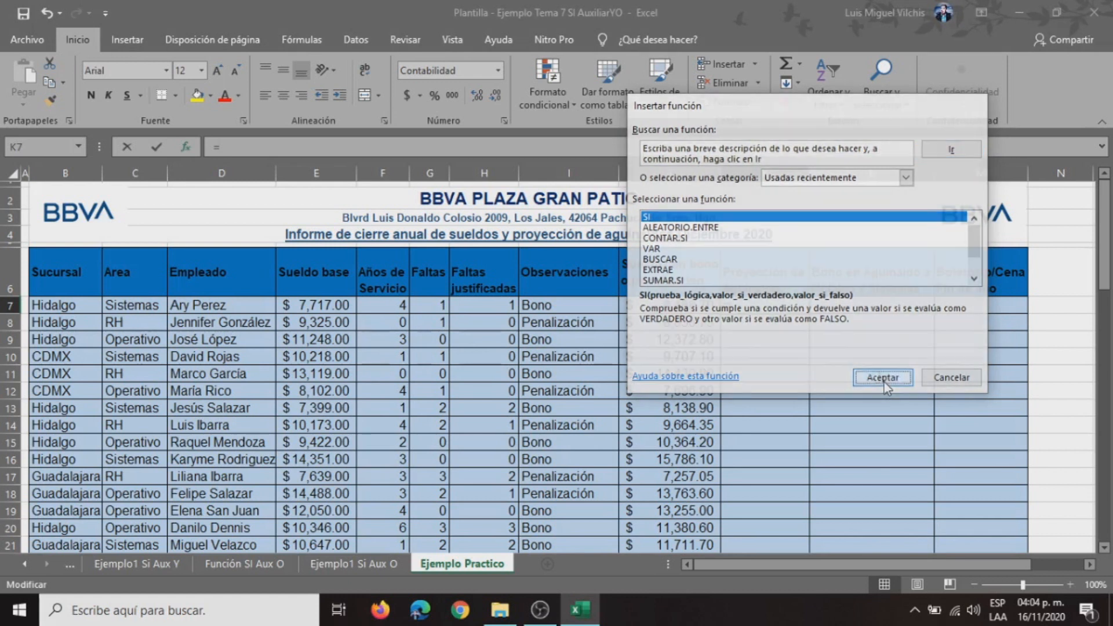
scroll(357, 312, "down", 4)
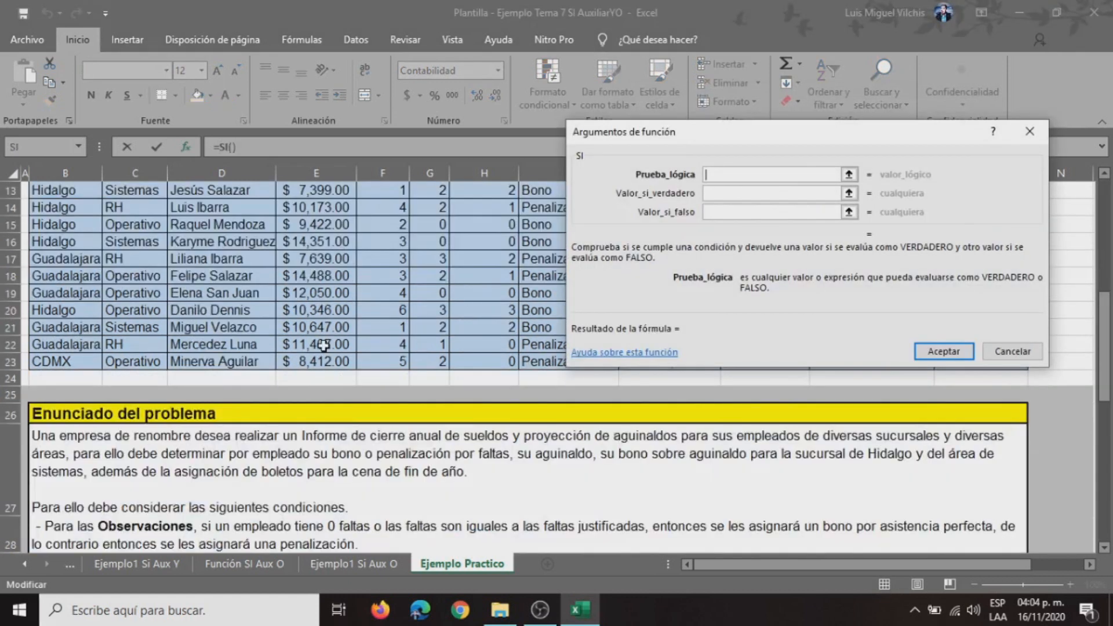
scroll(323, 346, "down", 3)
scroll(319, 351, "down", 1)
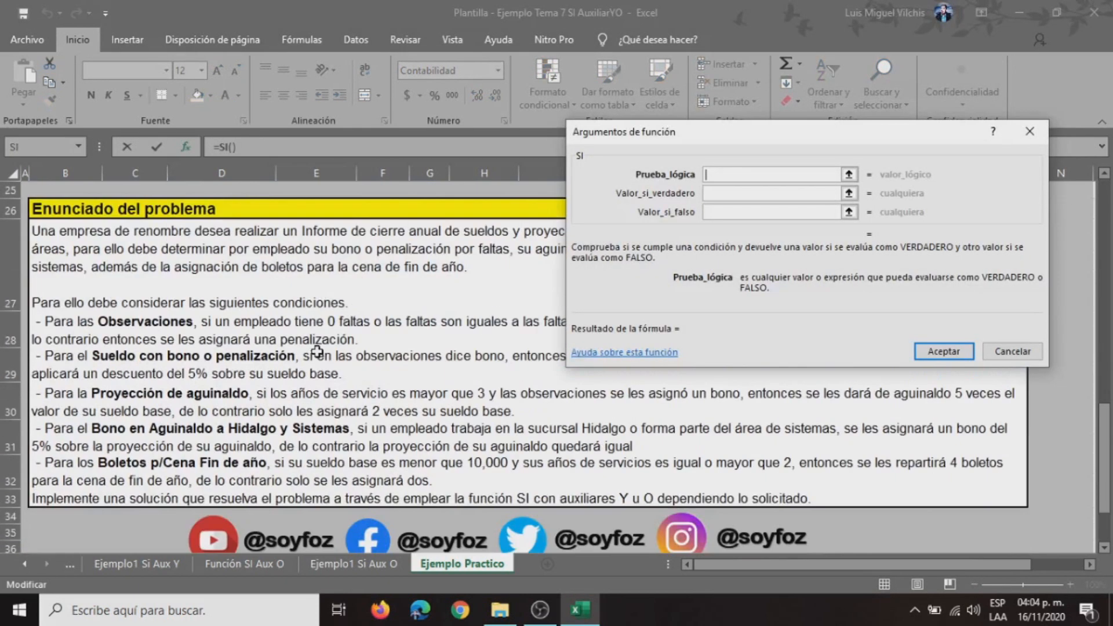
left_click_drag(769, 145, 513, 81)
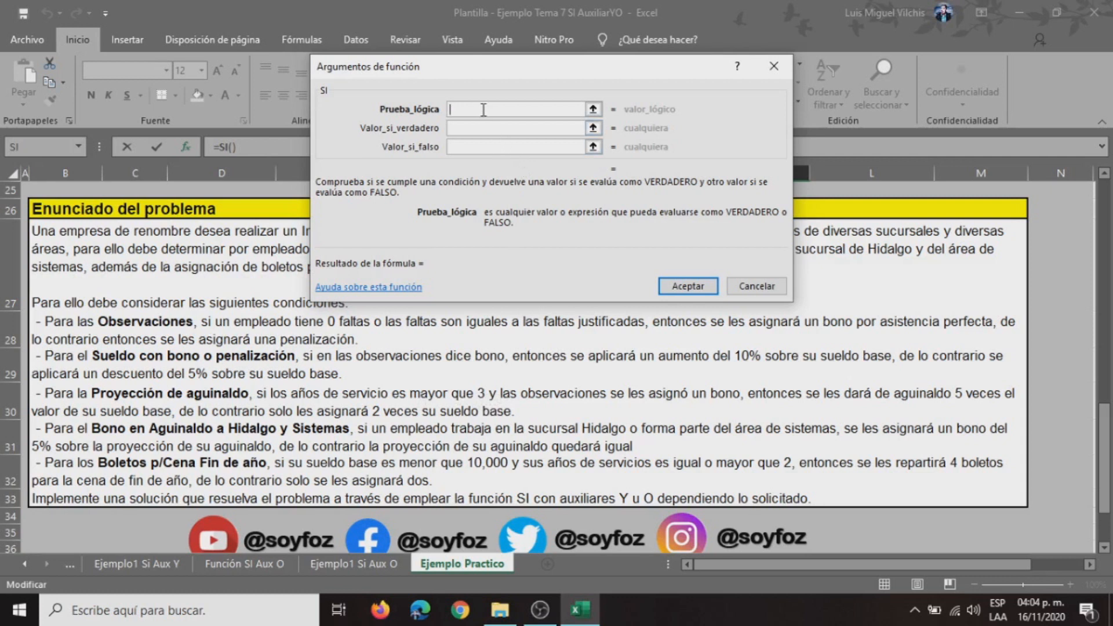
Begin the SI function's logical test with a Y condition requiring years of service F7>3.
type("Y(")
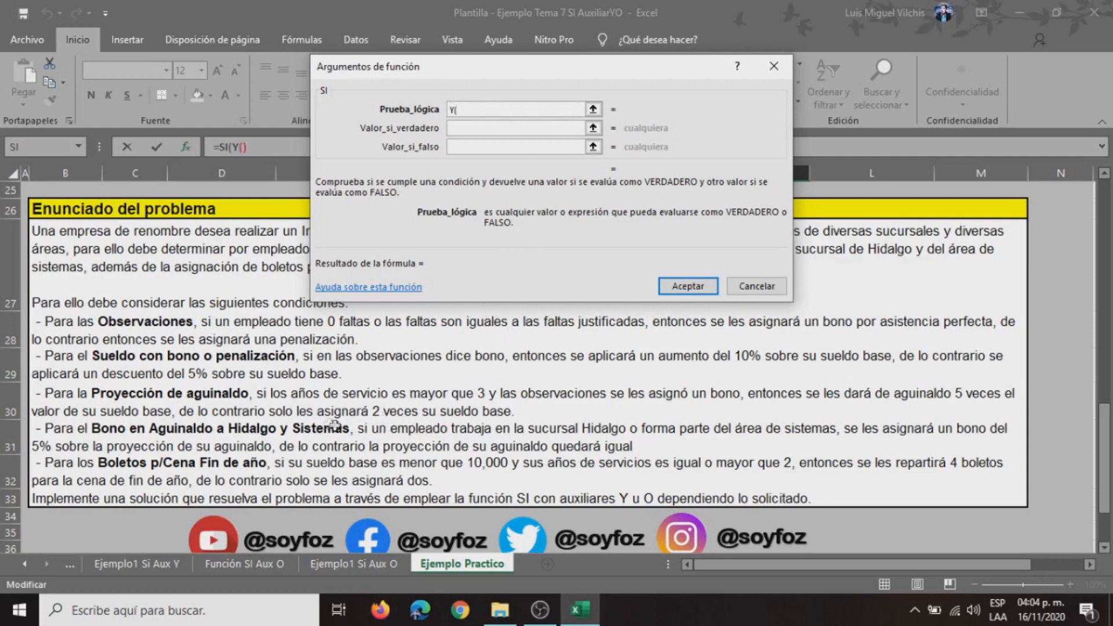
scroll(493, 414, "up", 8)
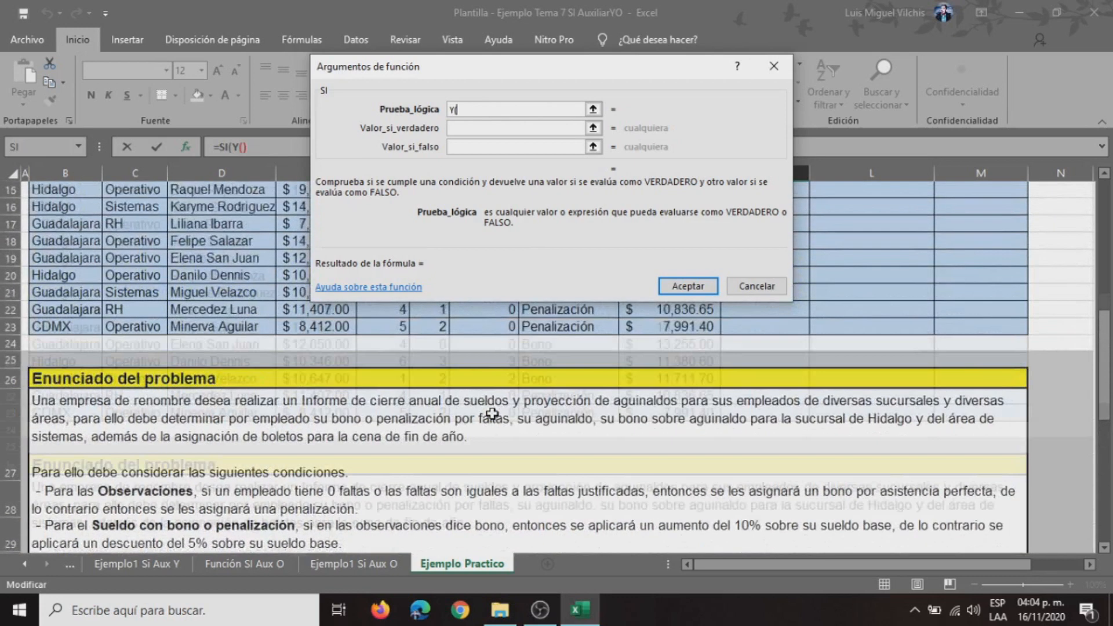
left_click_drag(492, 71, 777, 89)
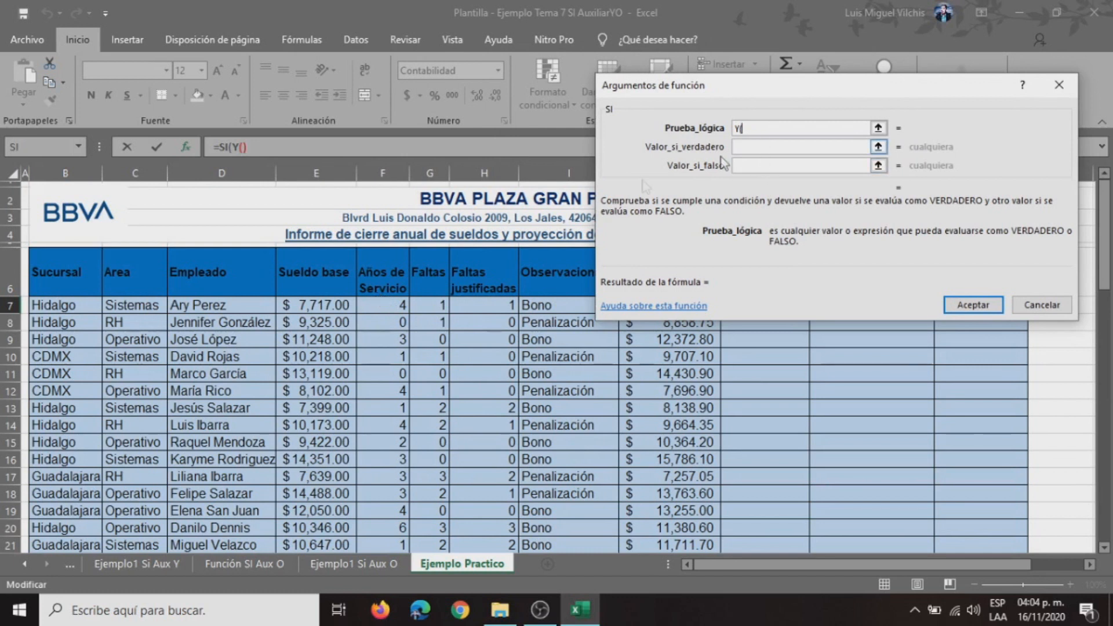
left_click(384, 305)
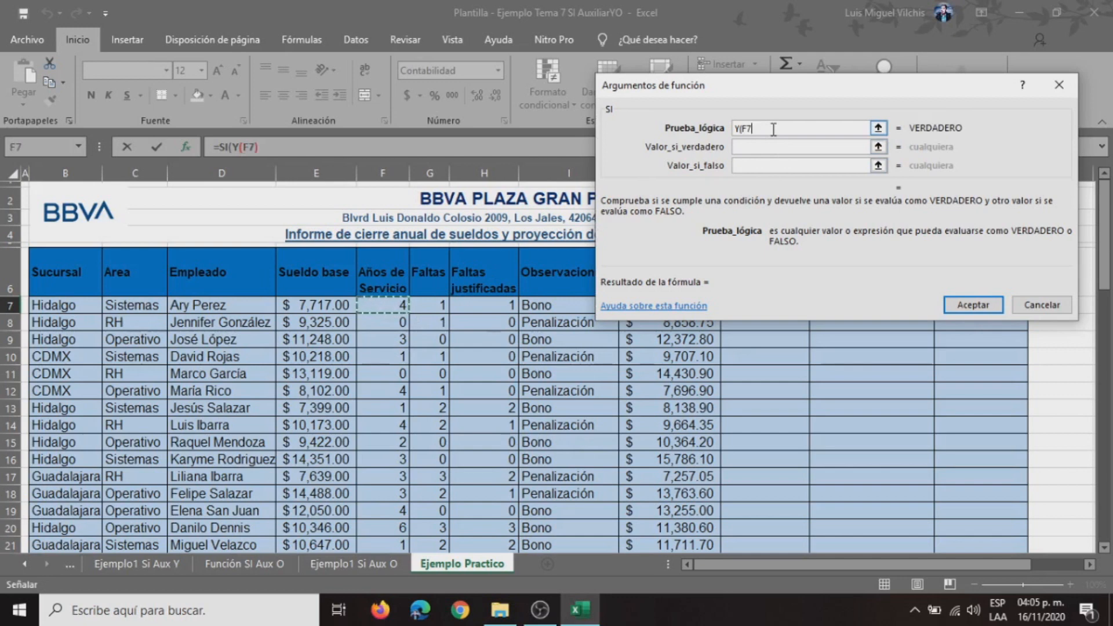
type(">")
scroll(540, 318, "down", 3)
scroll(540, 318, "down", 6)
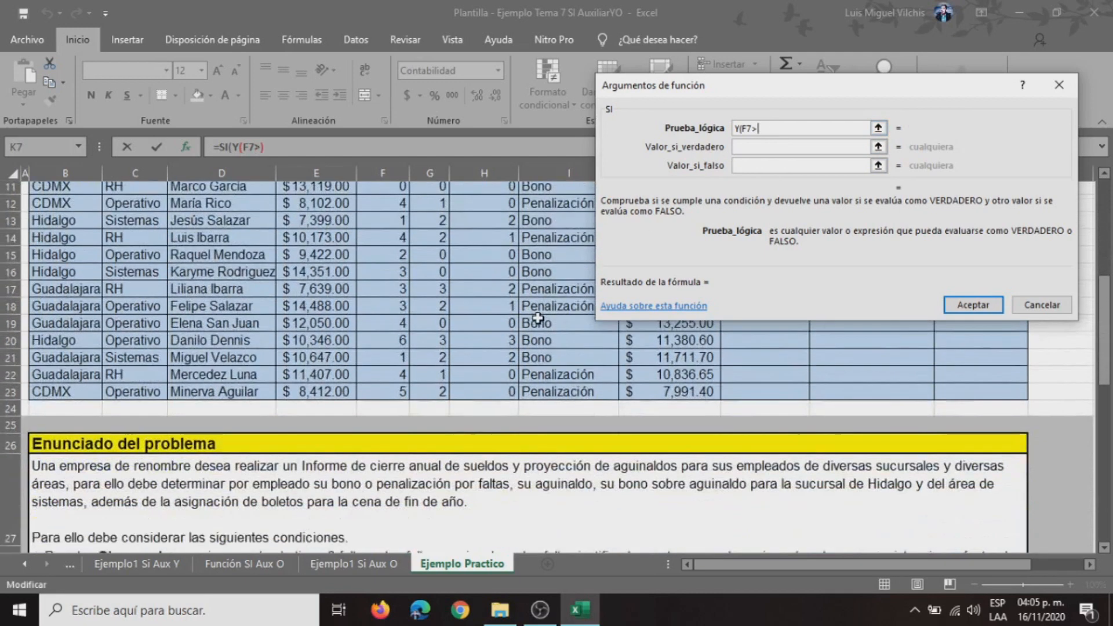
scroll(538, 322, "up", 2)
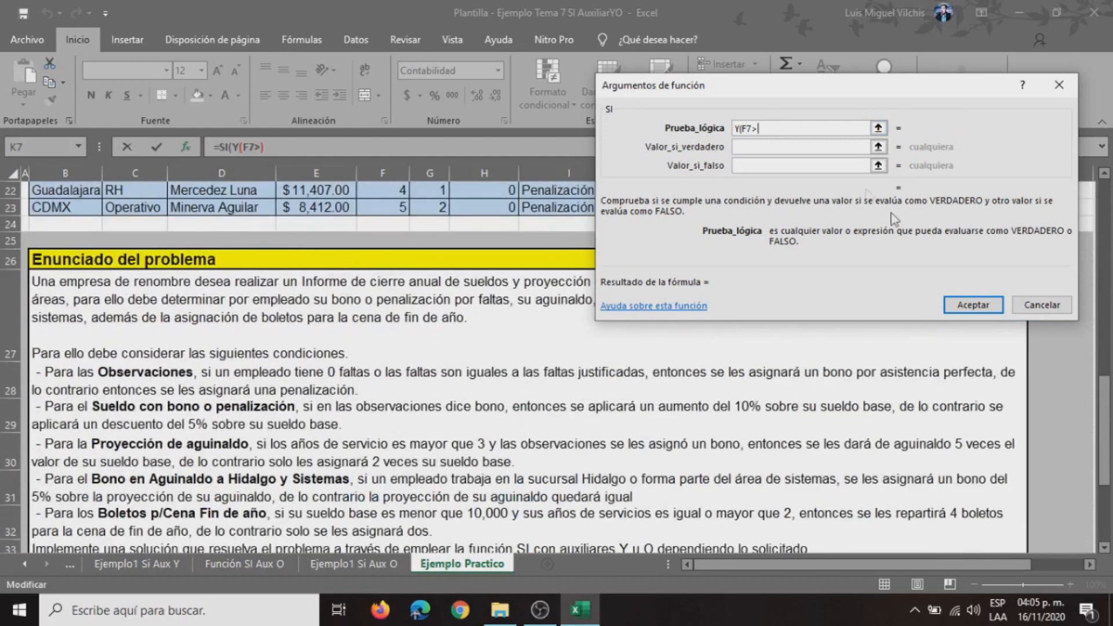
type("3")
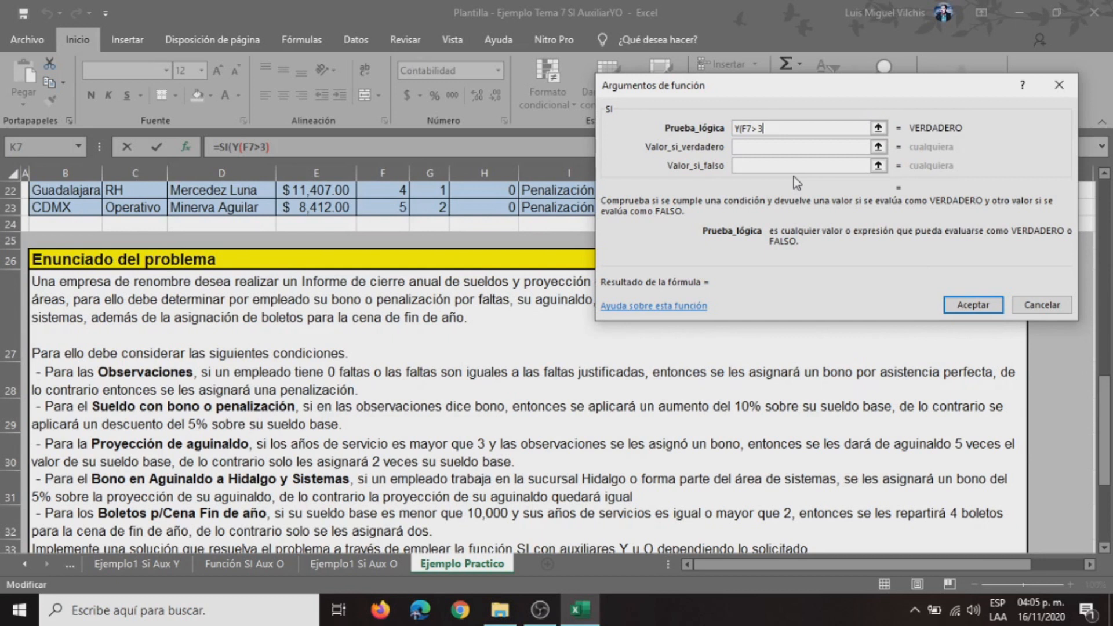
Add I7="Bono" as the second condition of the Y logical test.
type(",")
scroll(553, 458, "up", 7)
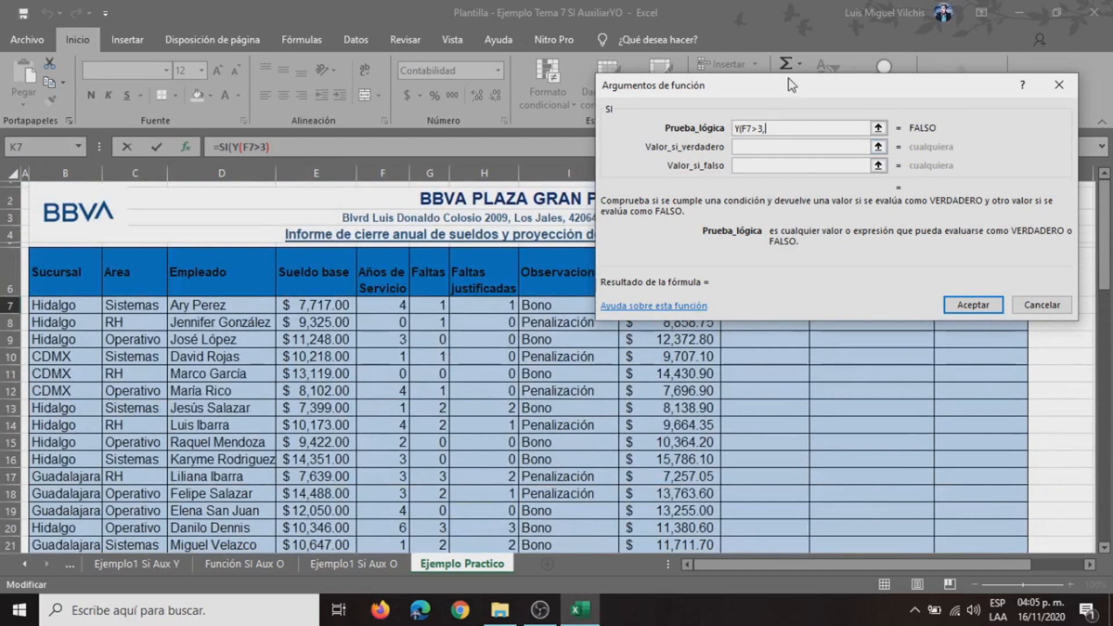
left_click(545, 309)
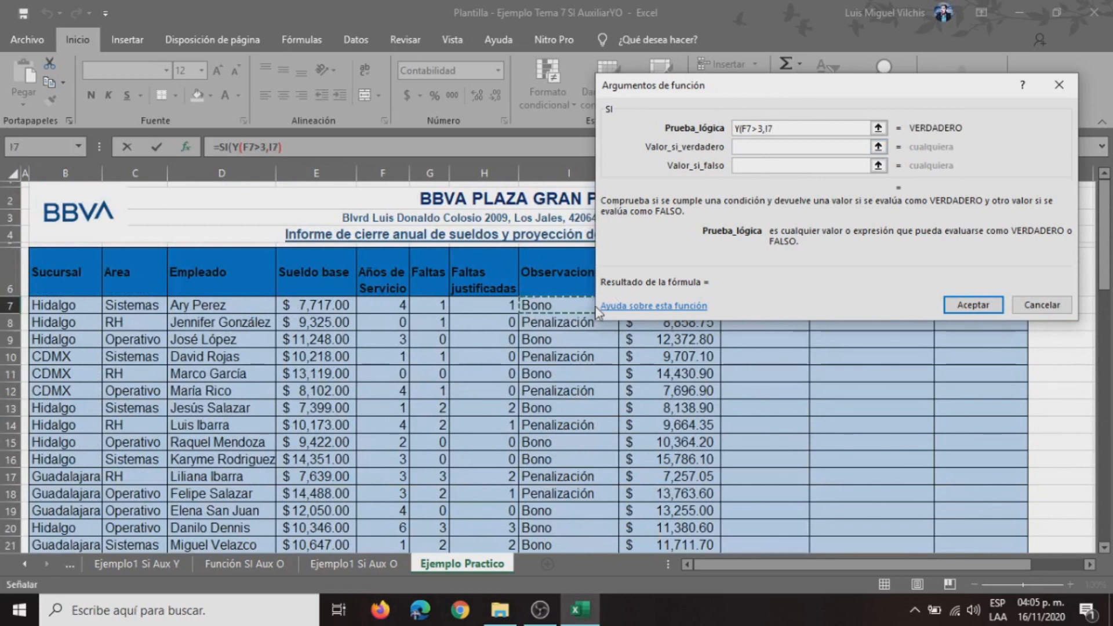
type("=\"Bono\"")
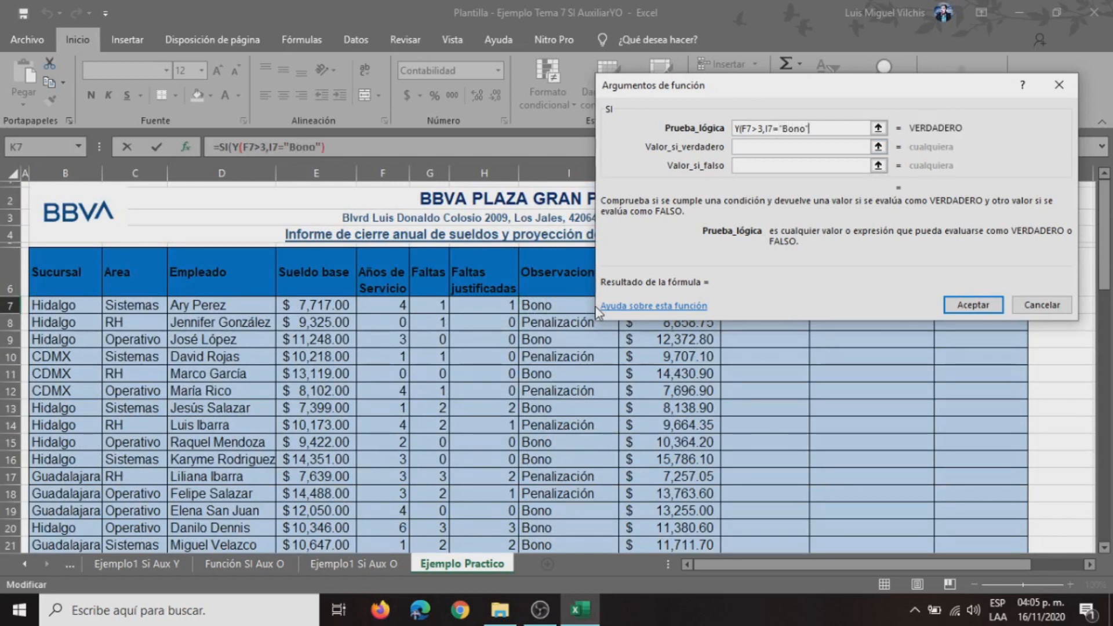
Set the SI function's value if true to the base salary multiplied by five, E7*5.
left_click(781, 146)
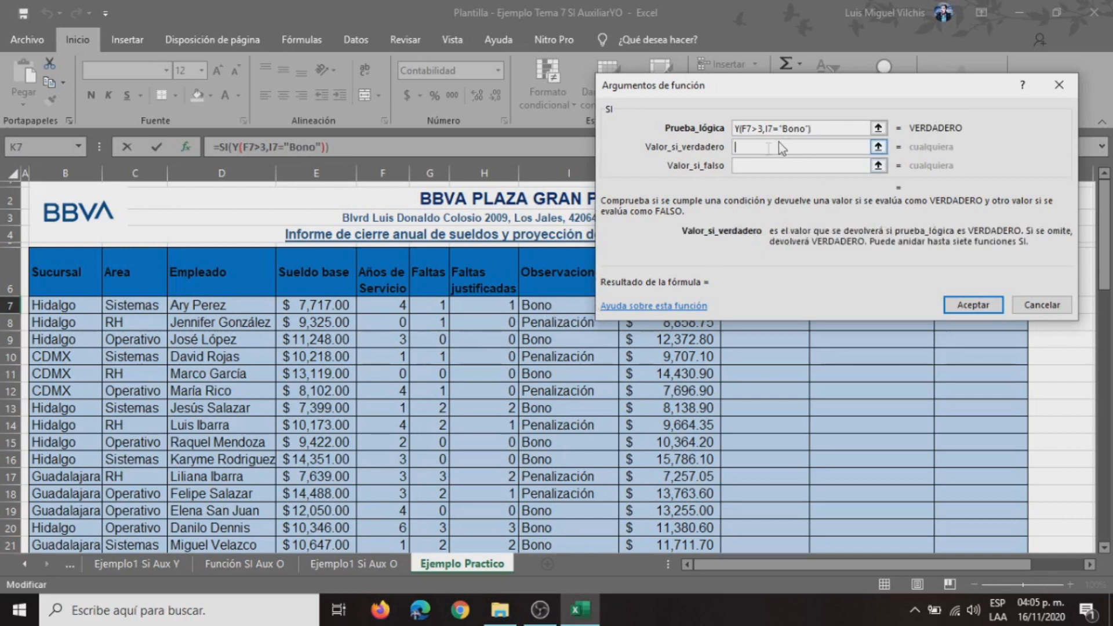
left_click(319, 305)
type("+")
key("BackSpace")
type("*5")
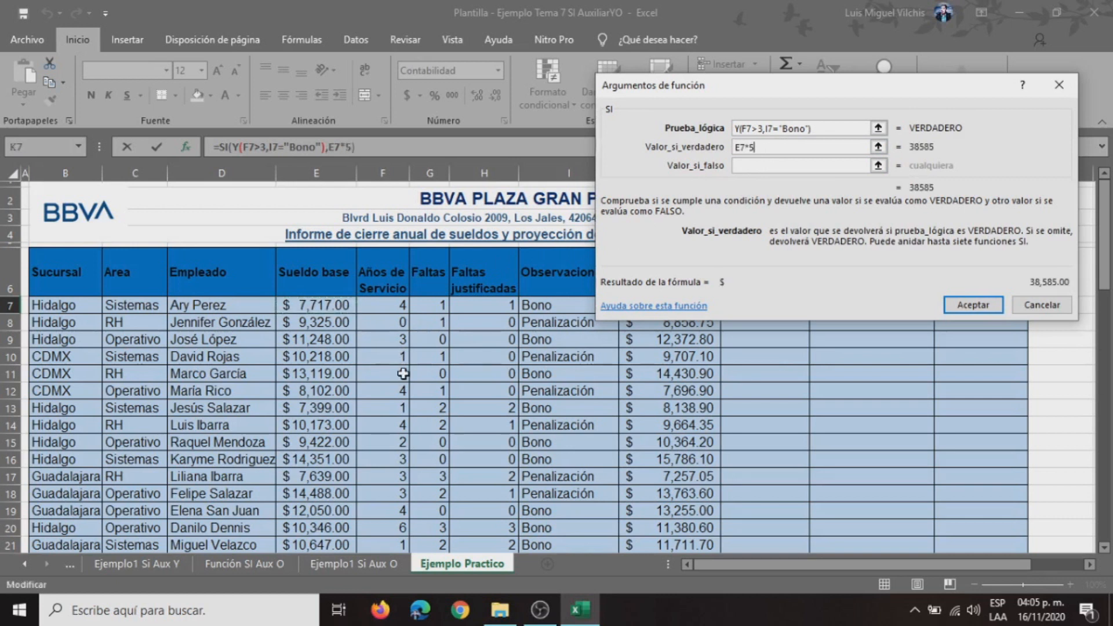
Set the SI function's value if false to E7*2 per the problem statement and confirm the K7 formula.
scroll(400, 347, "down", 5)
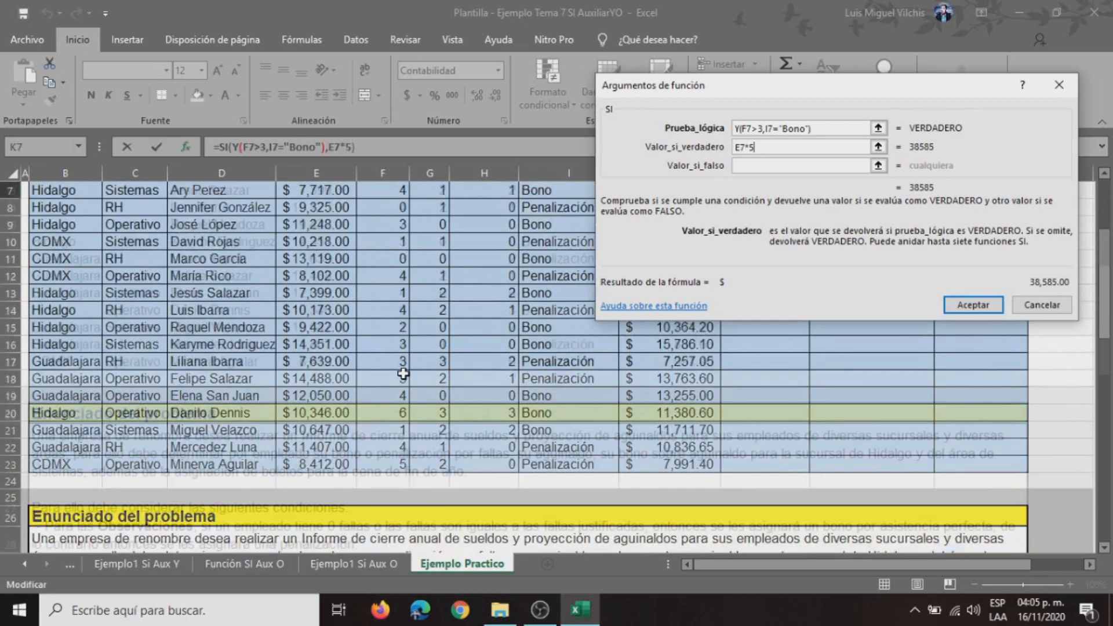
scroll(554, 321, "up", 4)
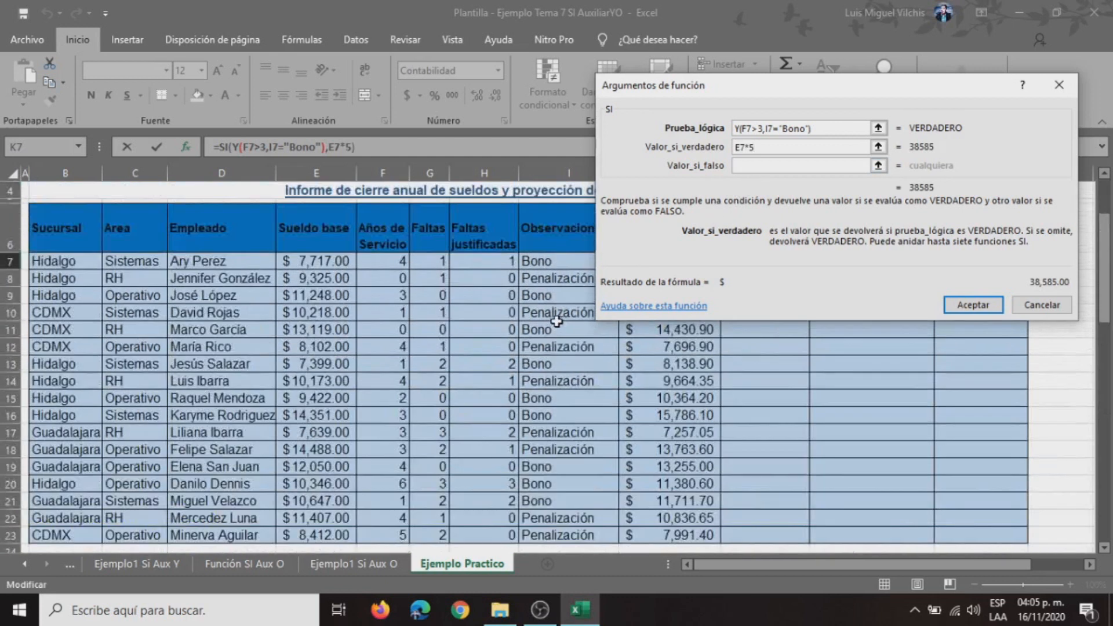
left_click(751, 166)
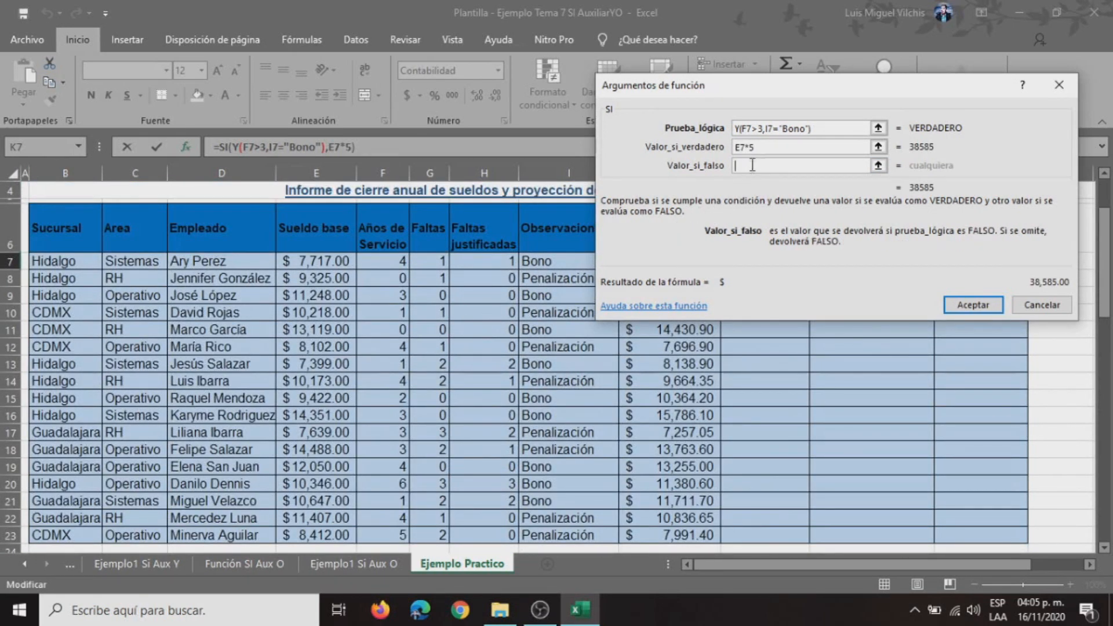
left_click(304, 264)
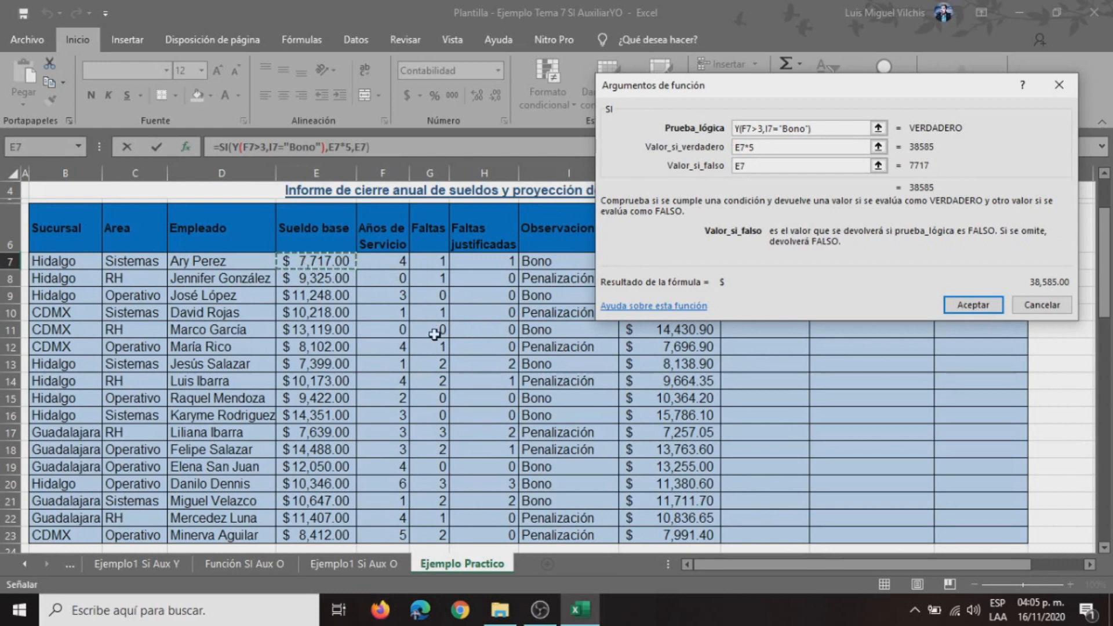
scroll(435, 335, "down", 6)
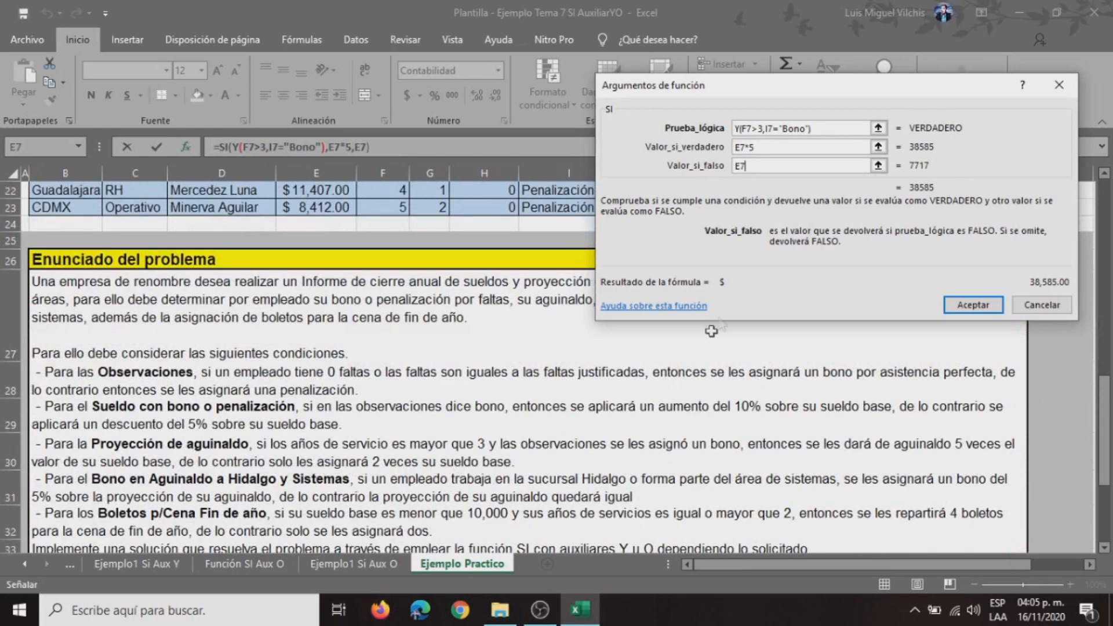
type("*2")
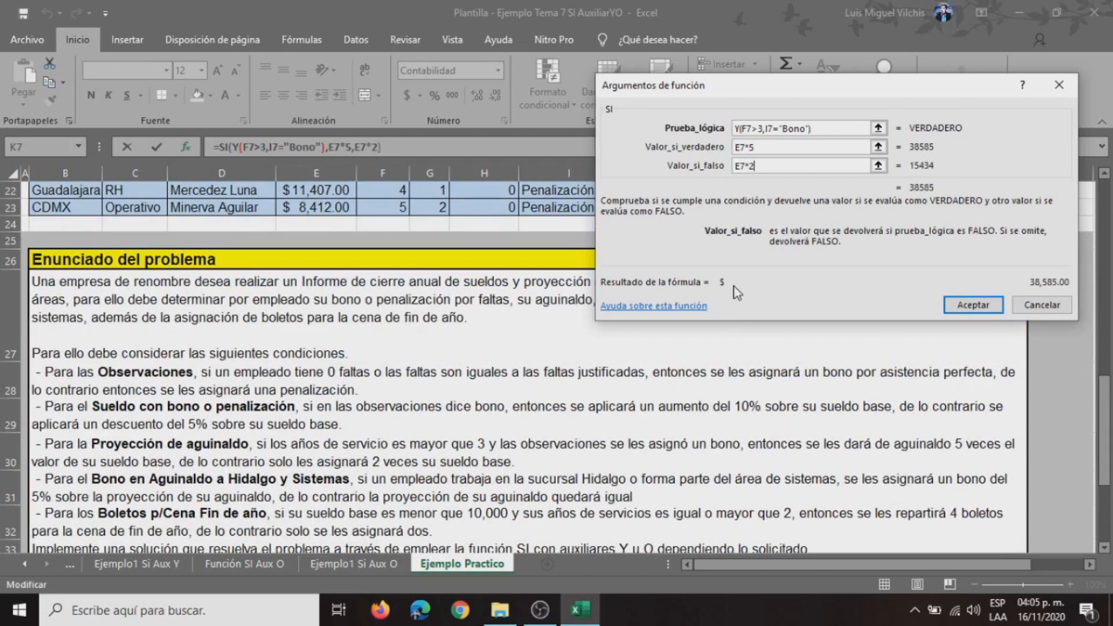
scroll(706, 336, "up", 7)
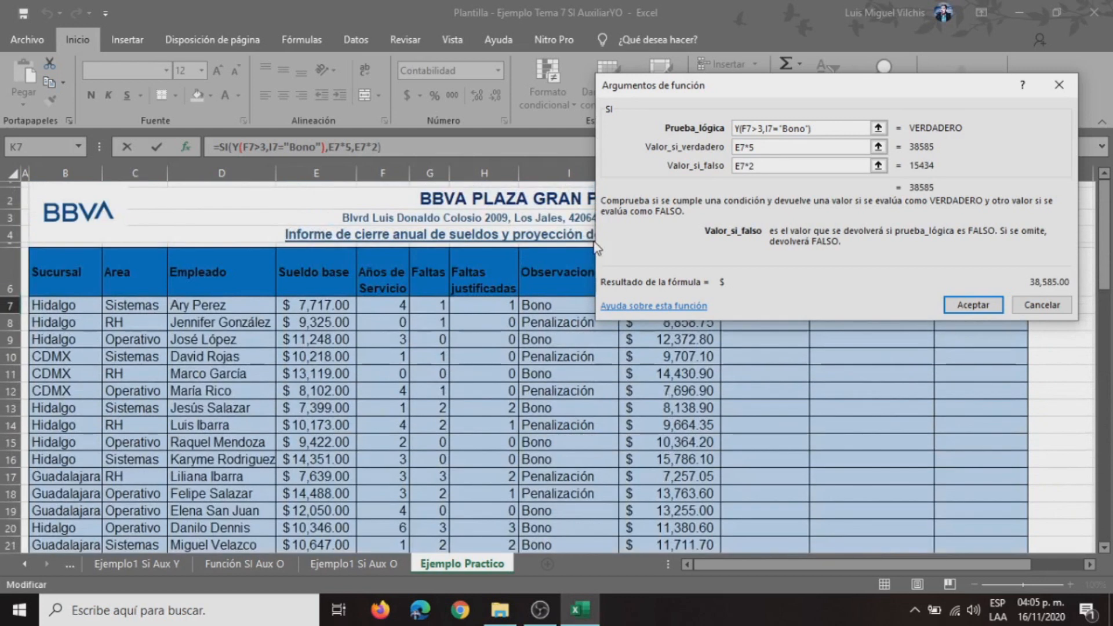
left_click(972, 307)
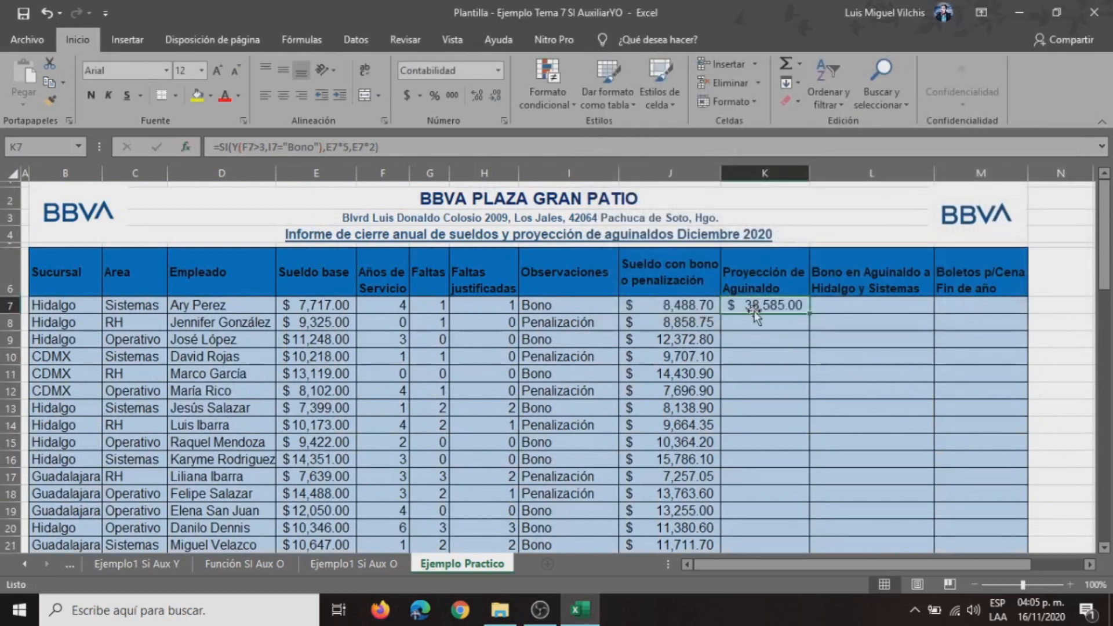
Fill the Proyección de Aguinaldo formula from K7 down to K23 and check the function arguments in K8.
double_click(811, 313)
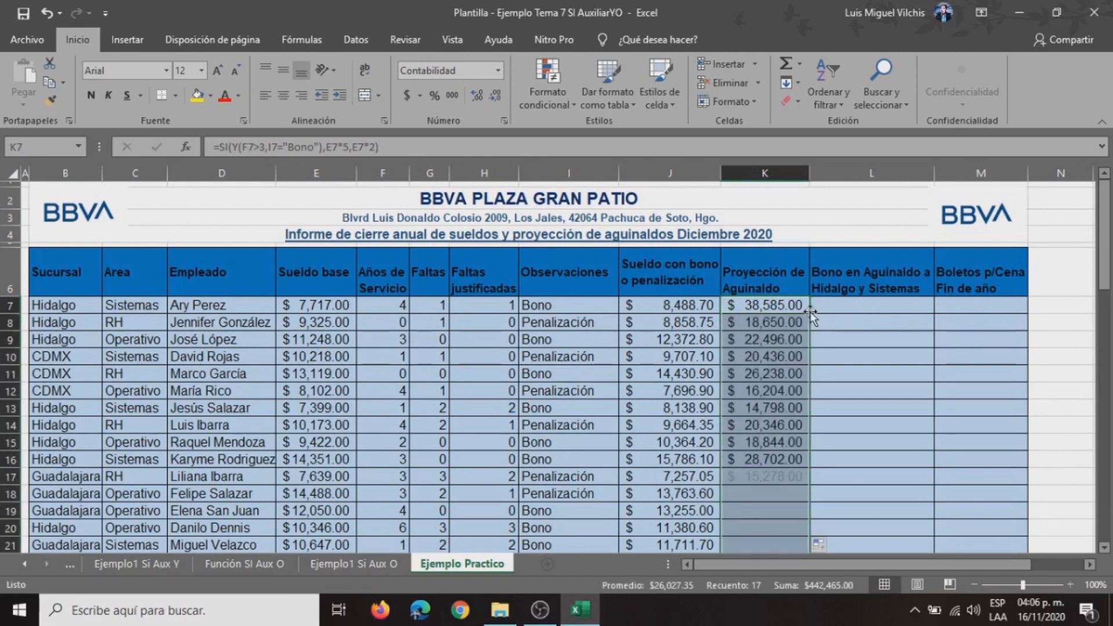
scroll(761, 418, "down", 1)
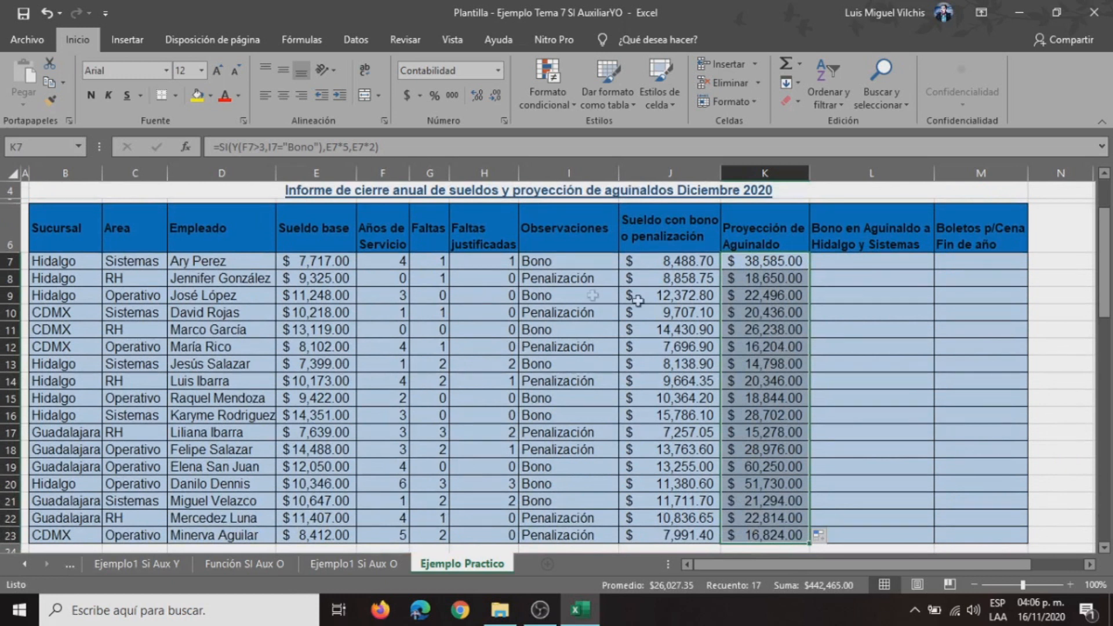
left_click(361, 284)
left_click(787, 278)
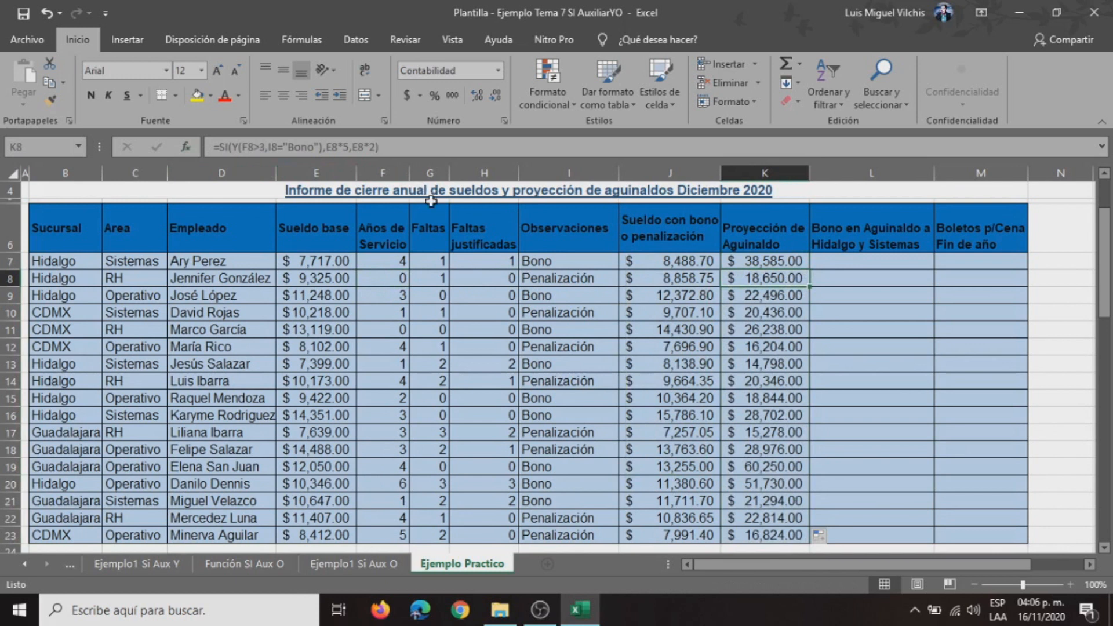
left_click(186, 148)
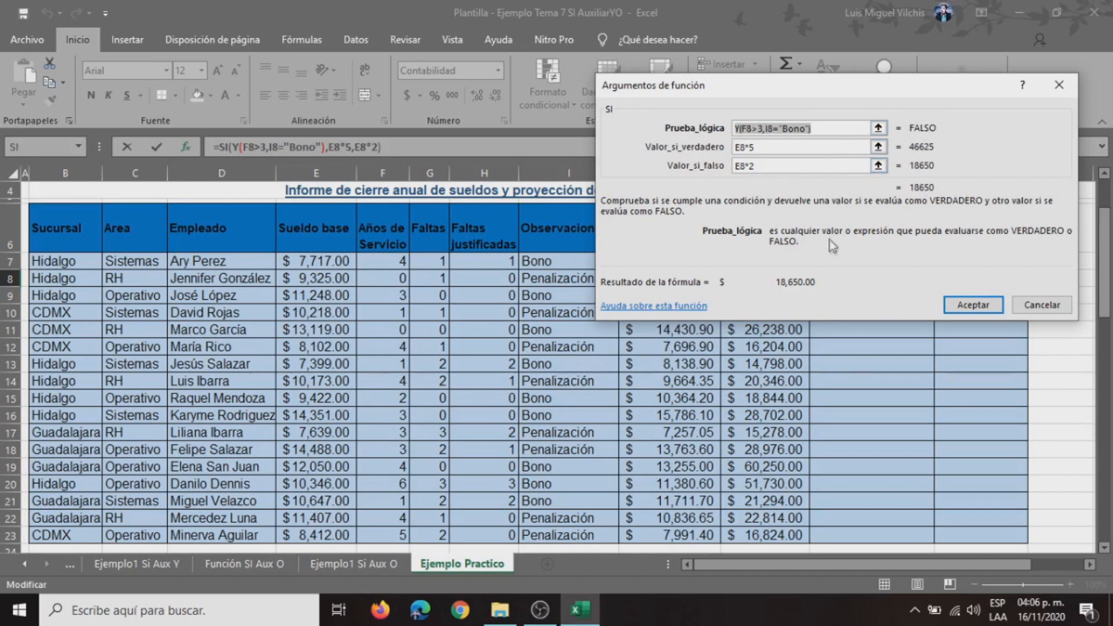
left_click(969, 303)
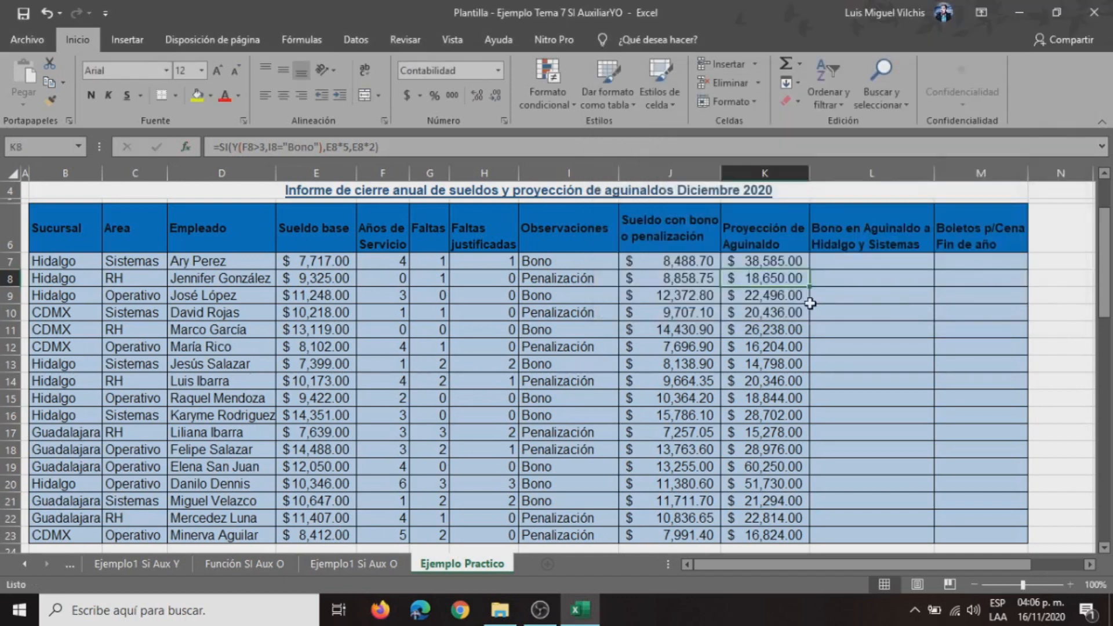
Insert the SI function in L7 and consult the problem statement's condition for Bono en Aguinaldo a Hidalgo y Sistemas.
left_click(863, 262)
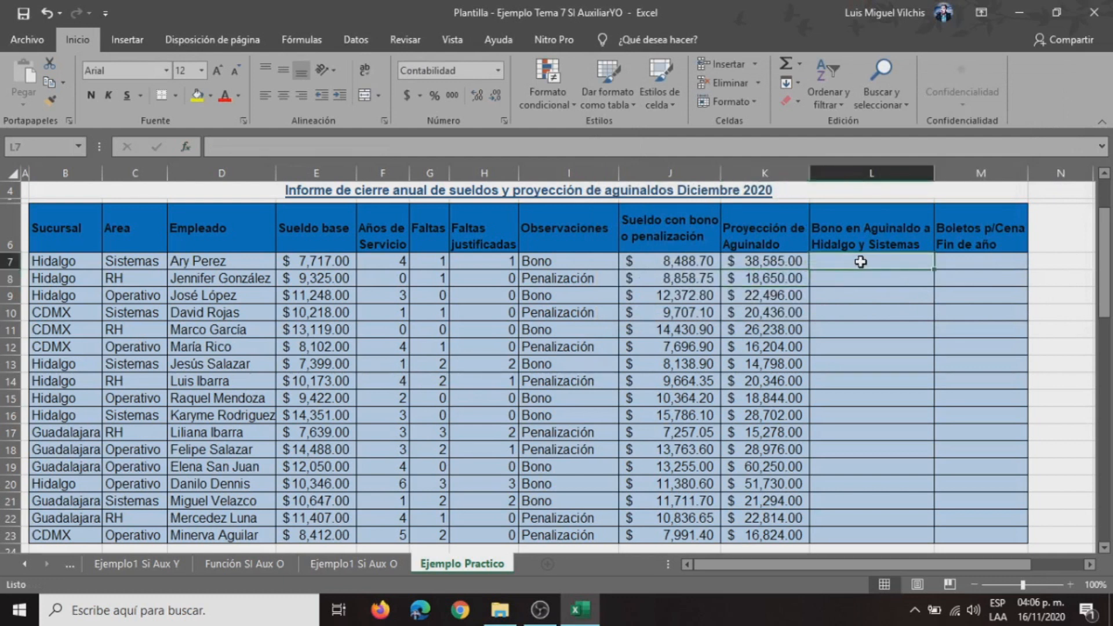
scroll(865, 262, "up", 1)
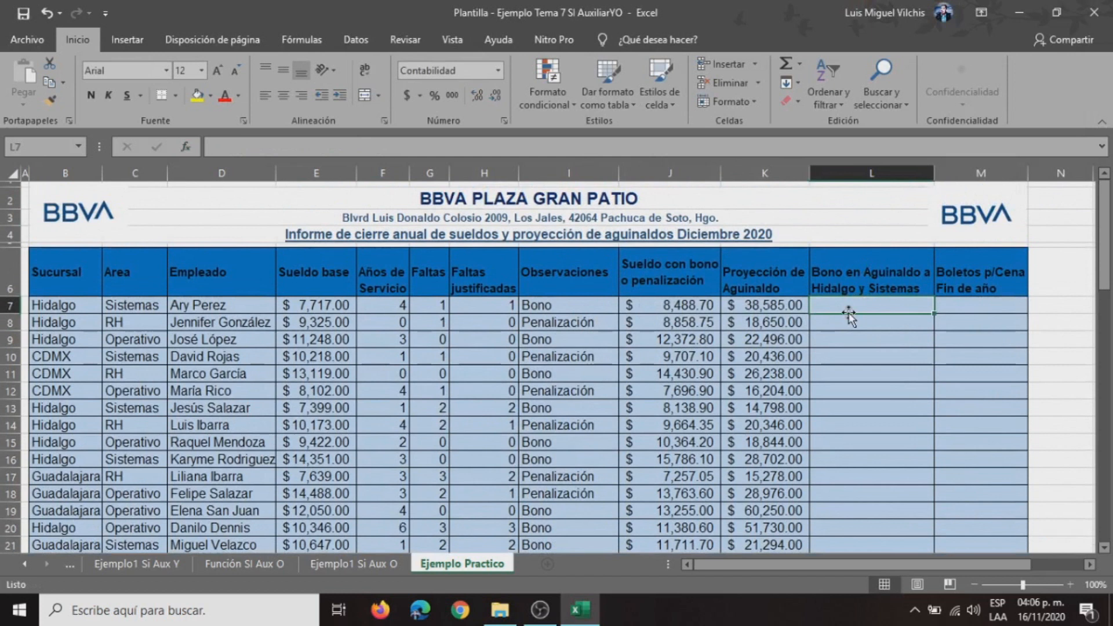
left_click(185, 147)
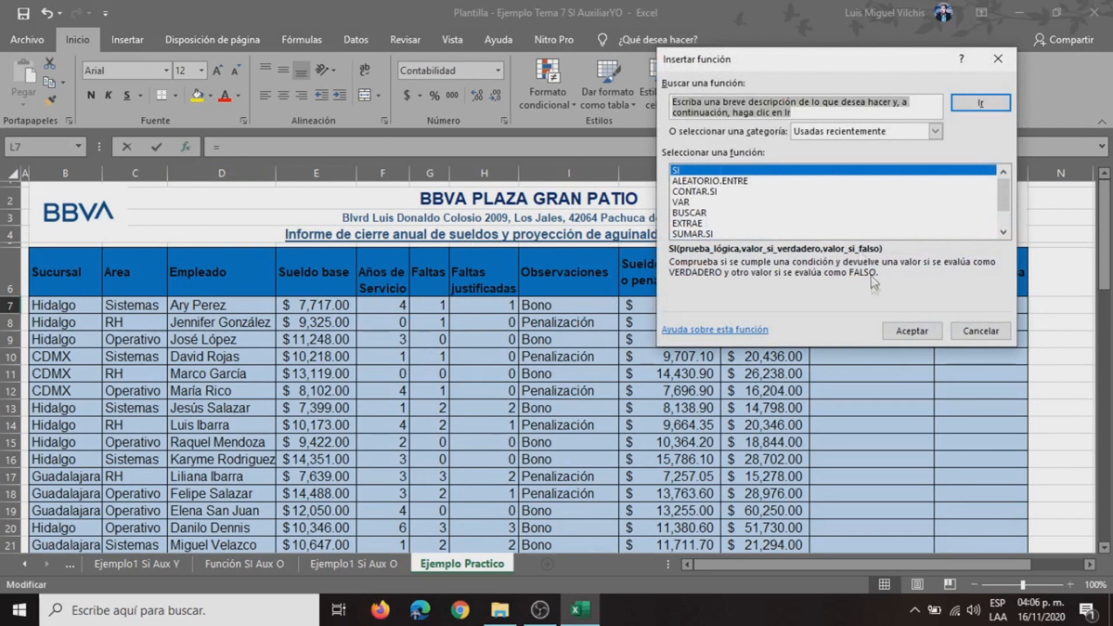
left_click(900, 329)
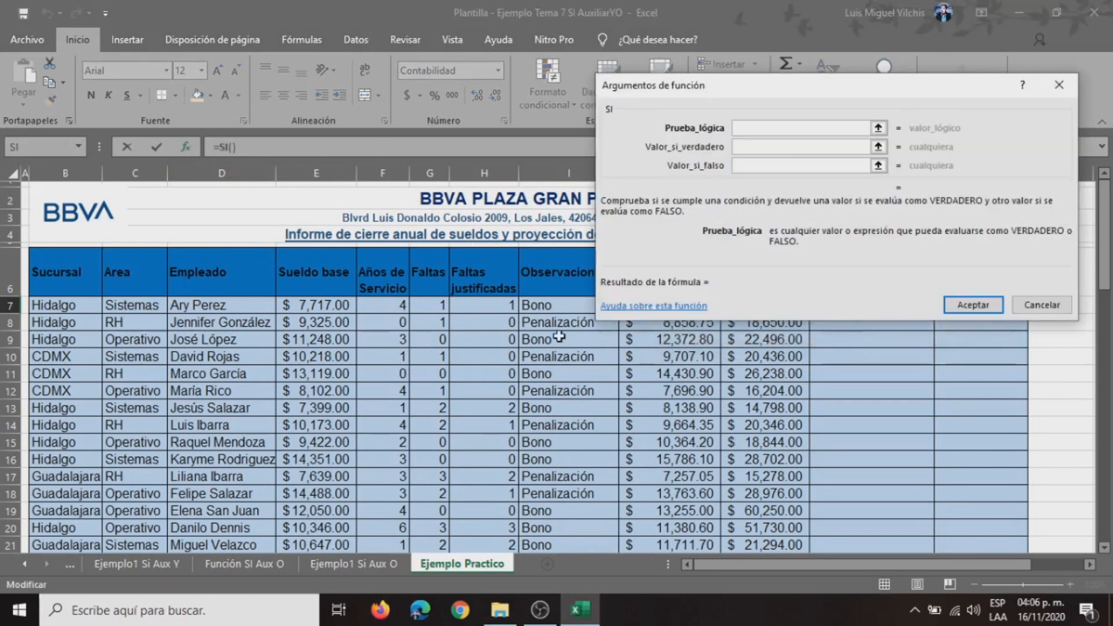
scroll(558, 336, "down", 8)
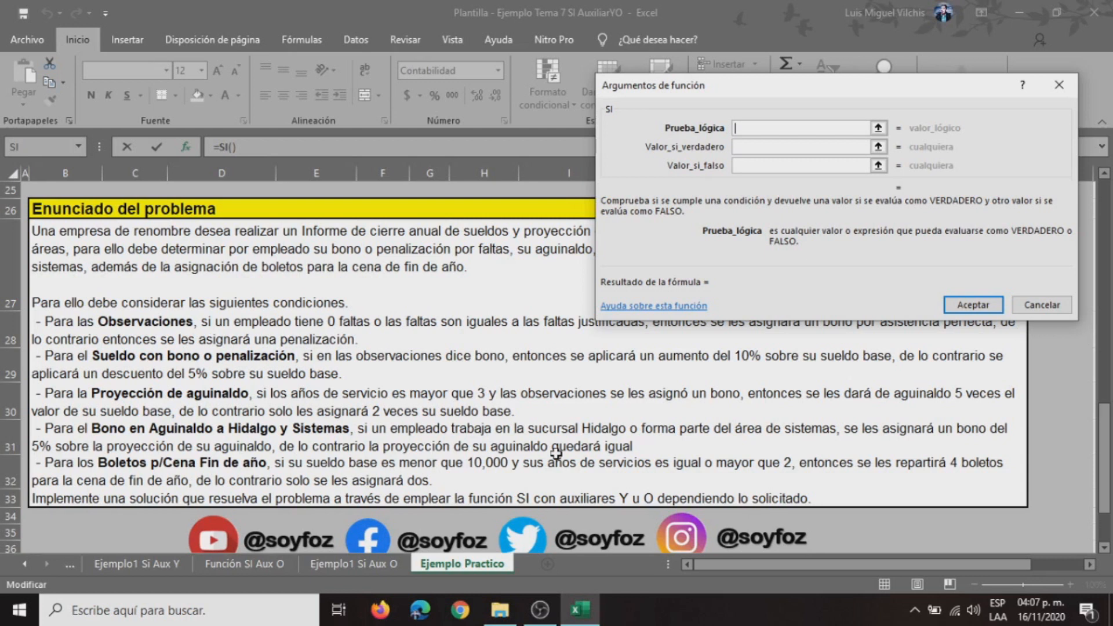
scroll(565, 429, "up", 3)
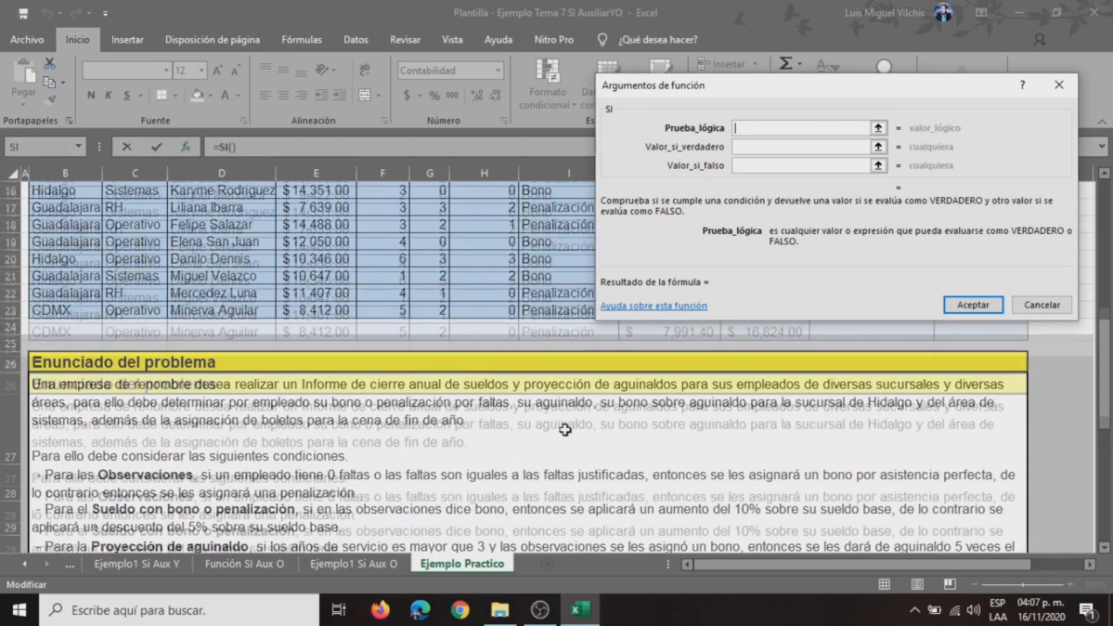
scroll(565, 430, "up", 5)
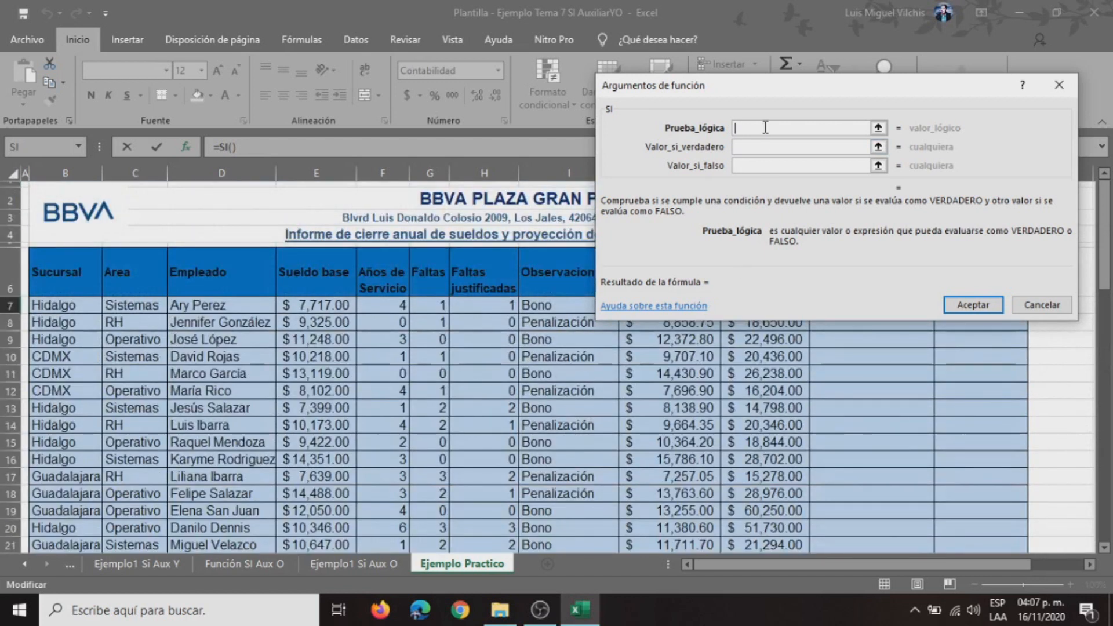
Begin the SI logical test with an O function whose first condition is B7="Hidalgo".
type("O(")
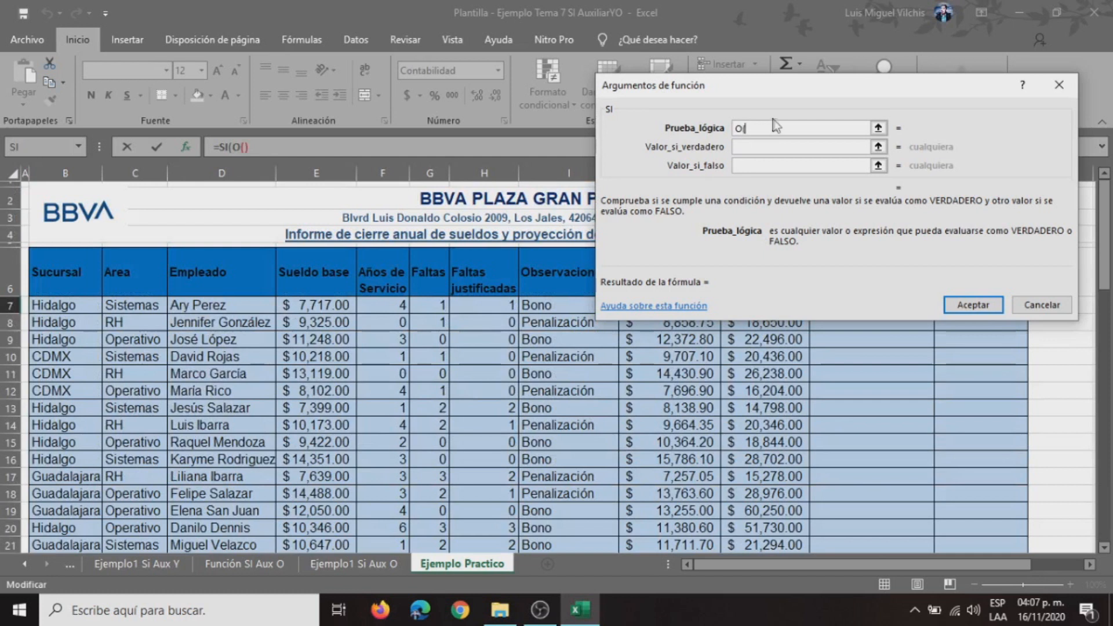
scroll(711, 355, "down", 2)
scroll(661, 405, "up", 2)
left_click(69, 305)
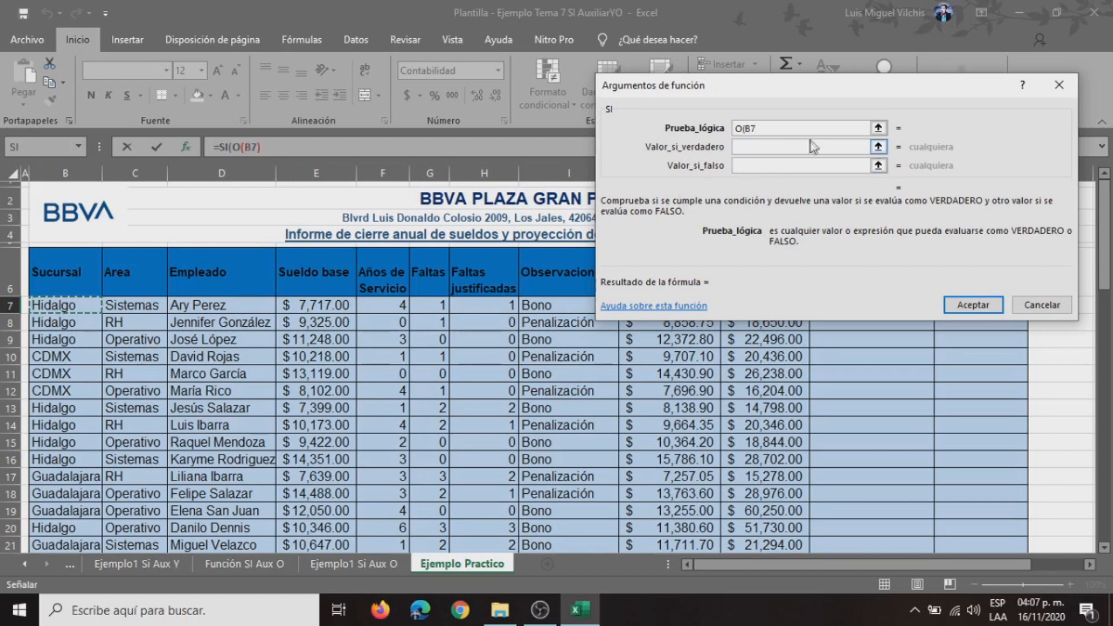
type("=")
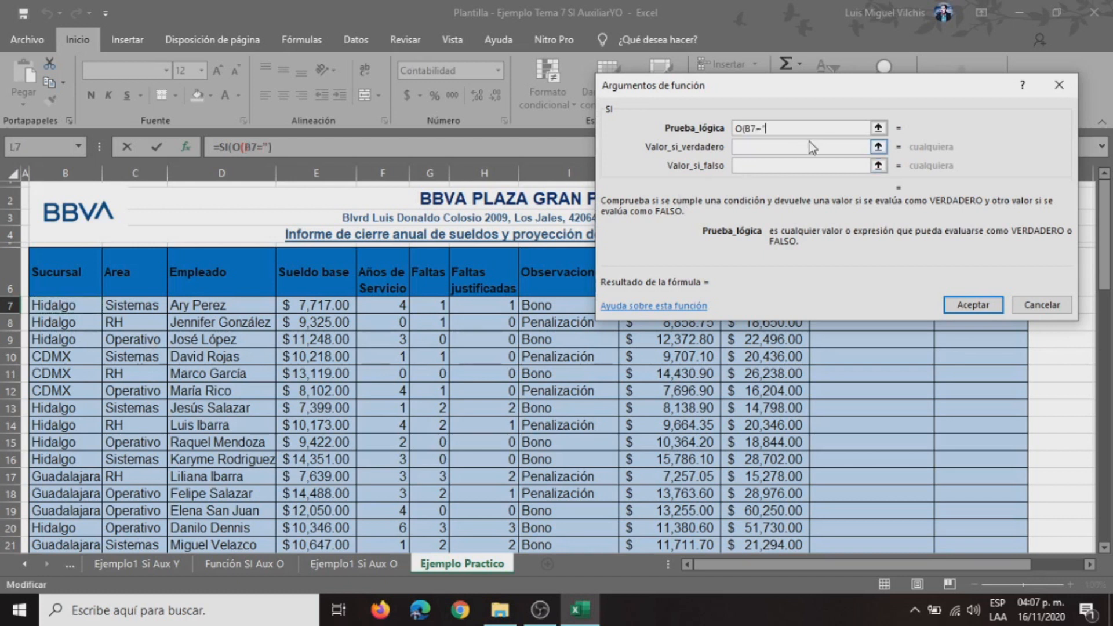
type("\"Hidalgo\"")
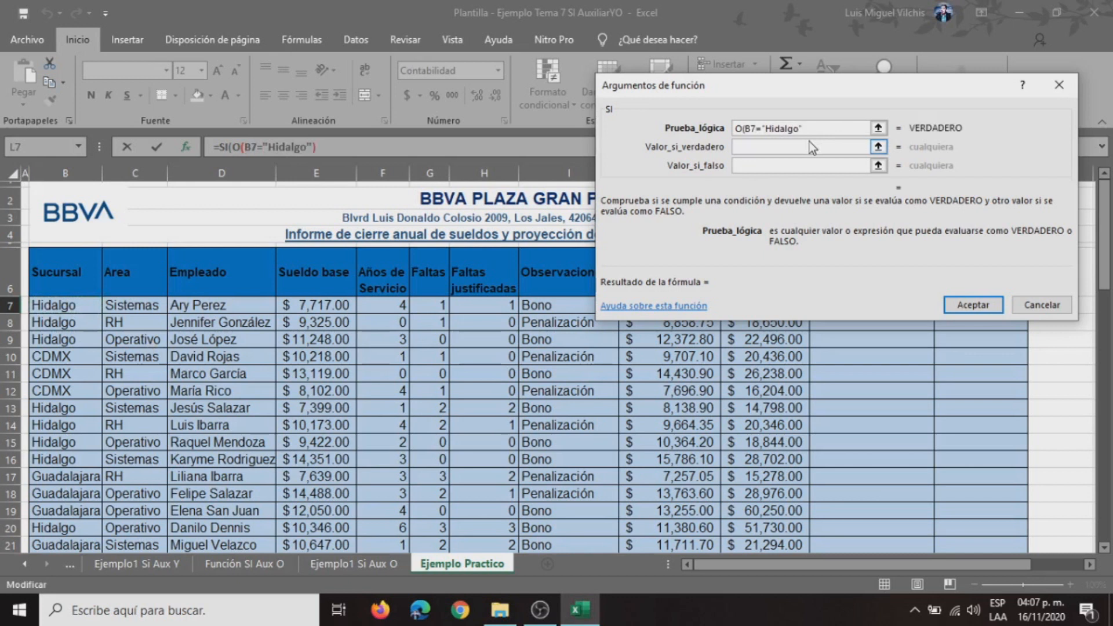
Add C7="Sistemas" as the second condition of the O logical test and close its parenthesis.
type(",")
left_click(116, 314)
type("=")
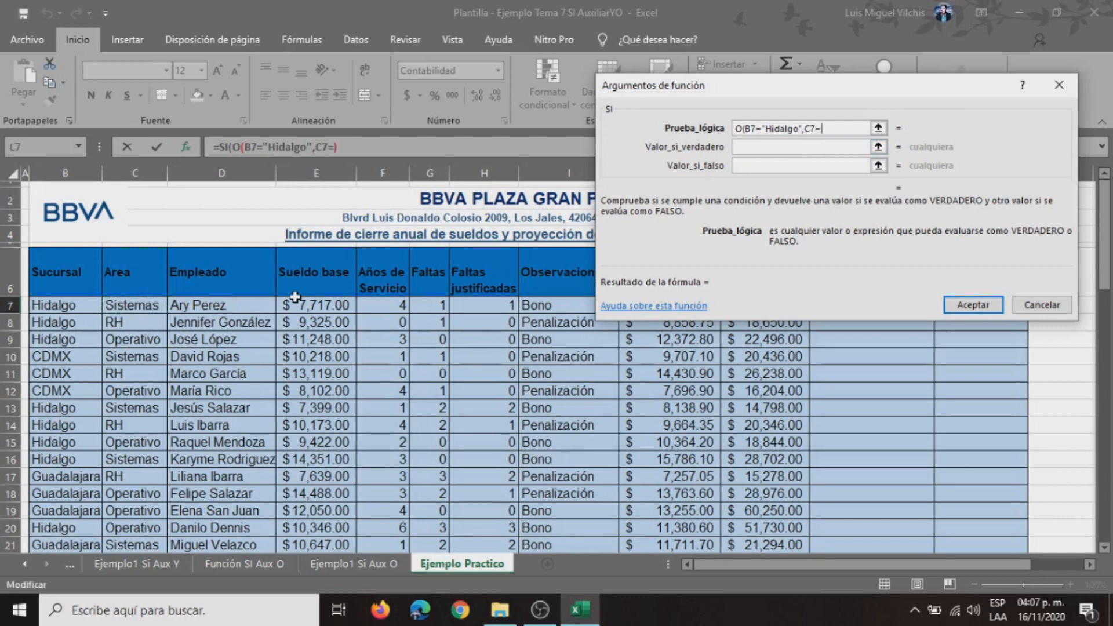
type("\"Sistemas\"")
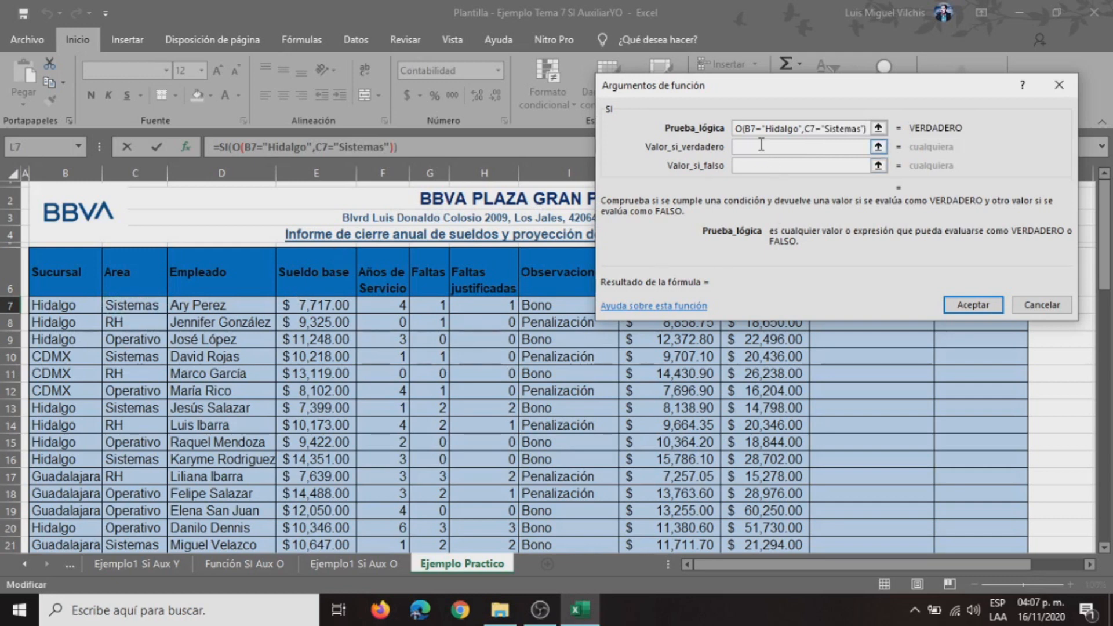
Set the SI function's value if true to K7*1.05, following the 5% bonus rule in the problem statement.
left_click(785, 147)
scroll(523, 511, "down", 7)
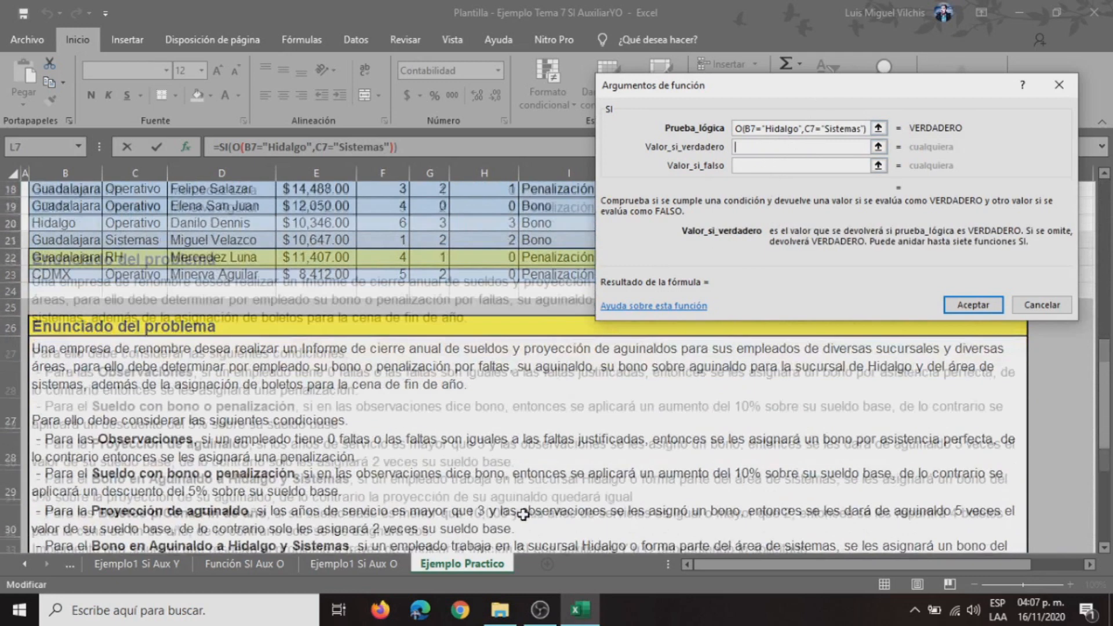
scroll(510, 507, "down", 2)
scroll(489, 499, "up", 1)
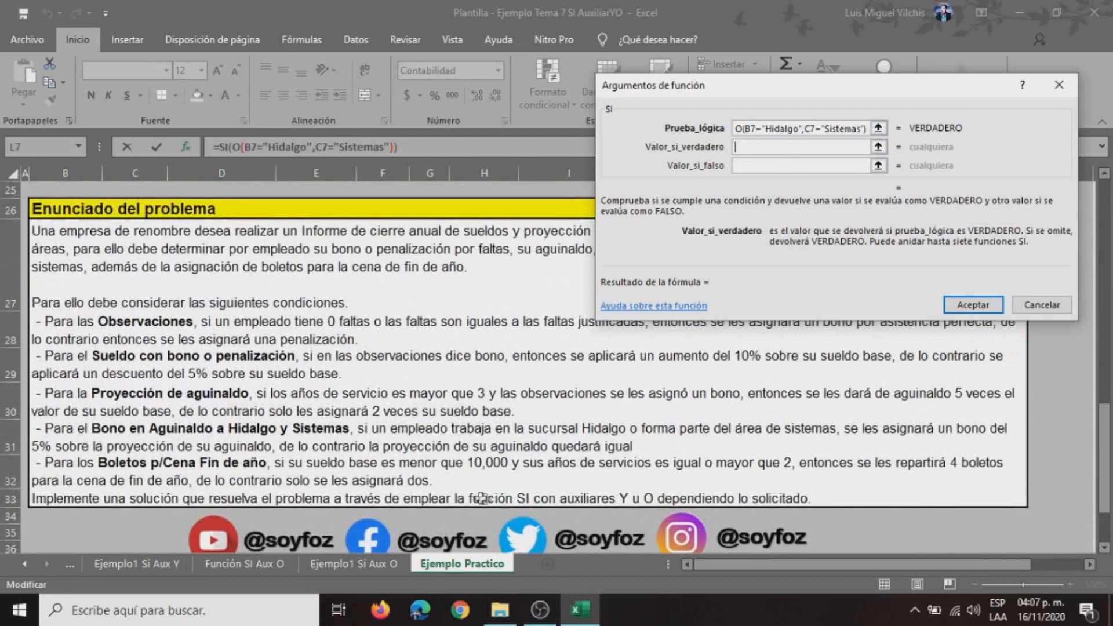
scroll(749, 450, "up", 8)
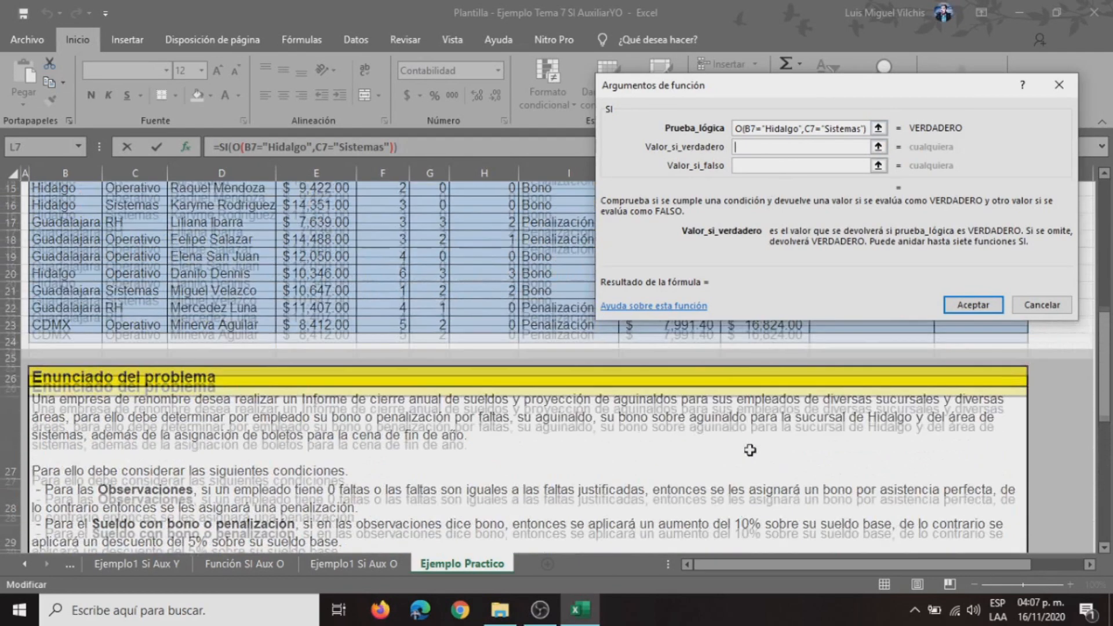
left_click_drag(882, 89, 412, 177)
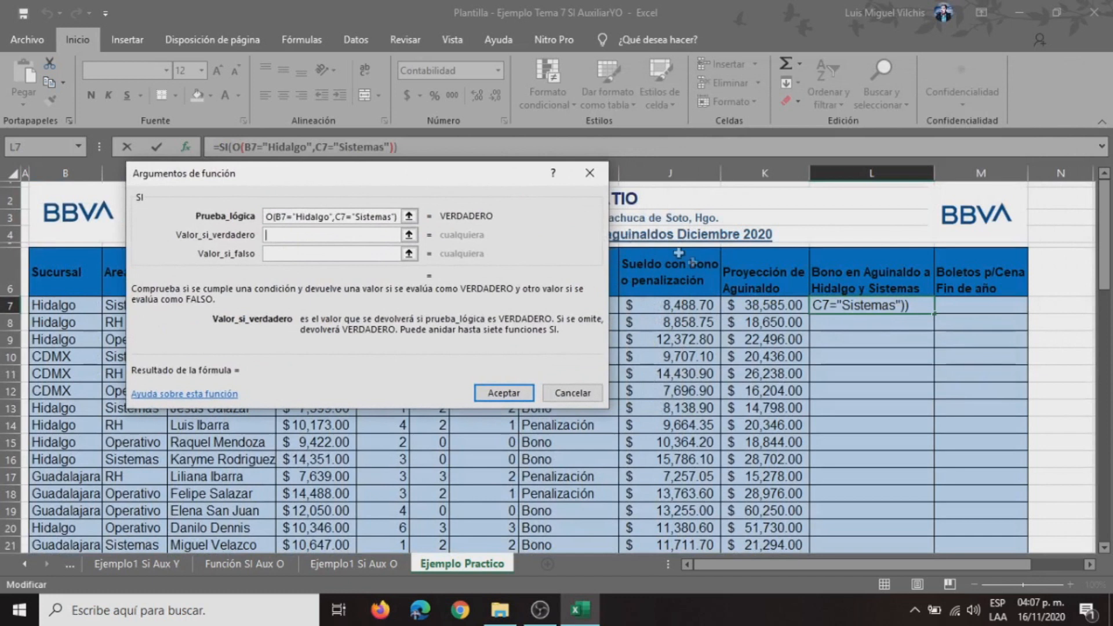
left_click(762, 306)
type("*")
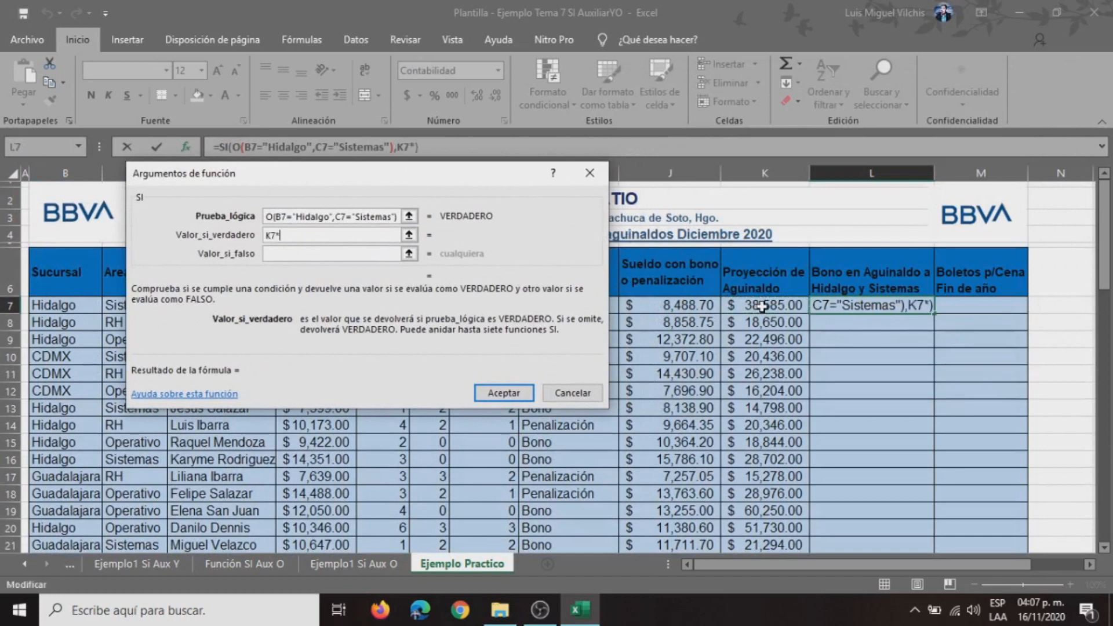
type("1.")
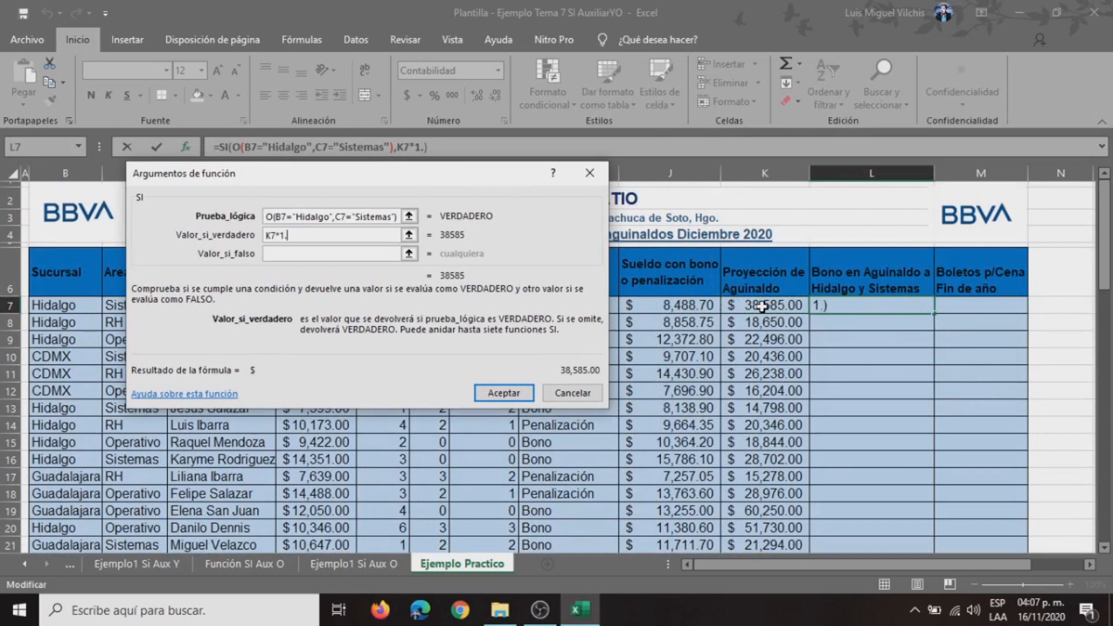
type("05")
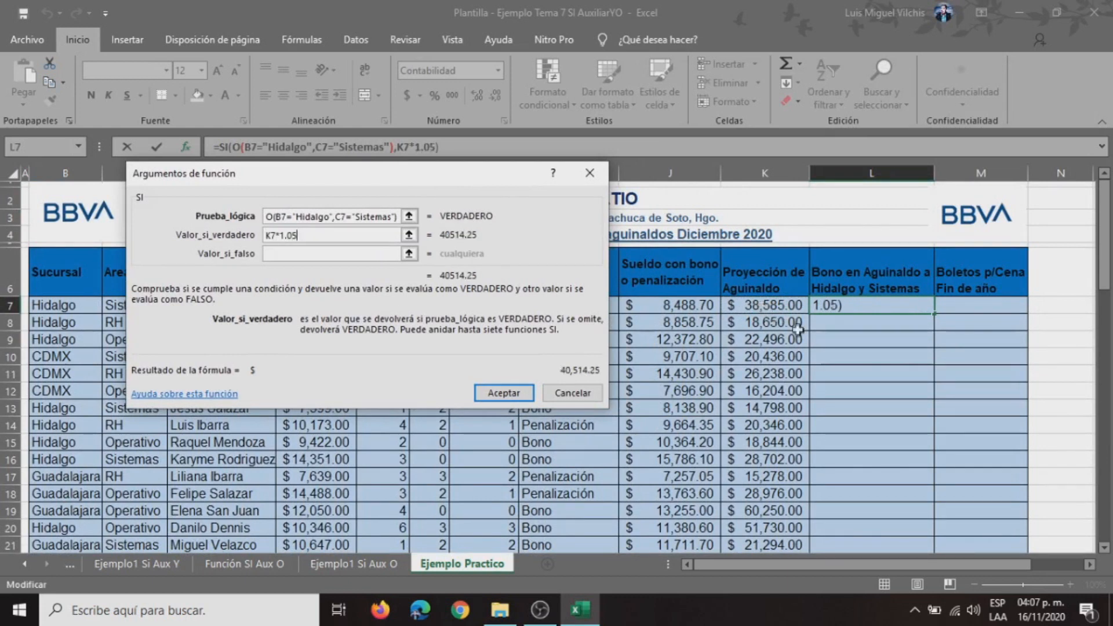
Set the SI function's value if false to K7 and confirm the L7 formula.
left_click(303, 253)
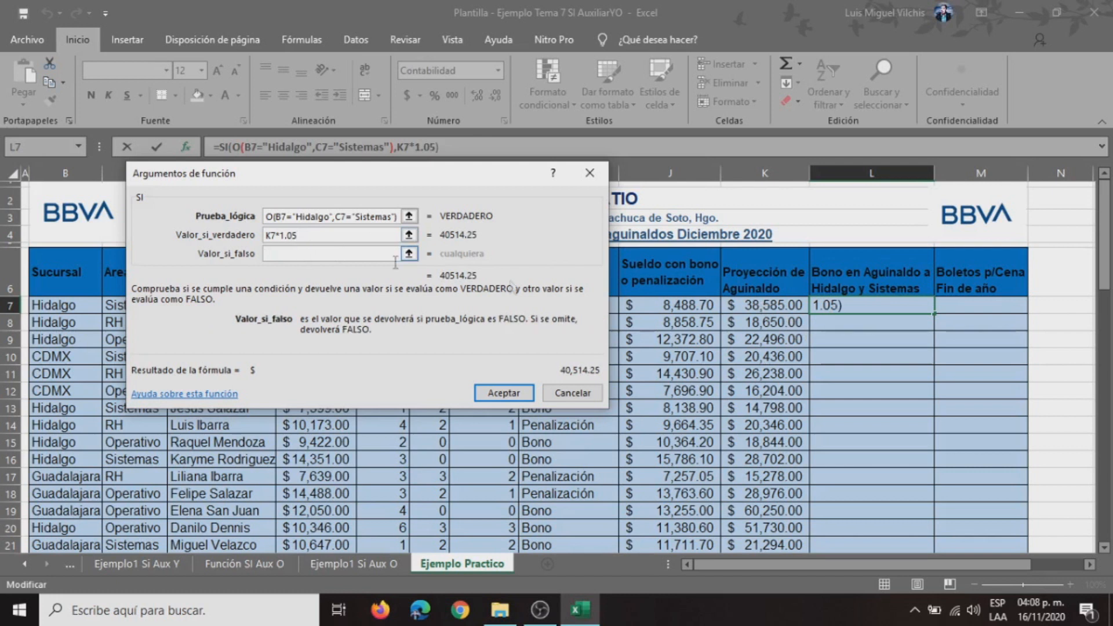
left_click(762, 307)
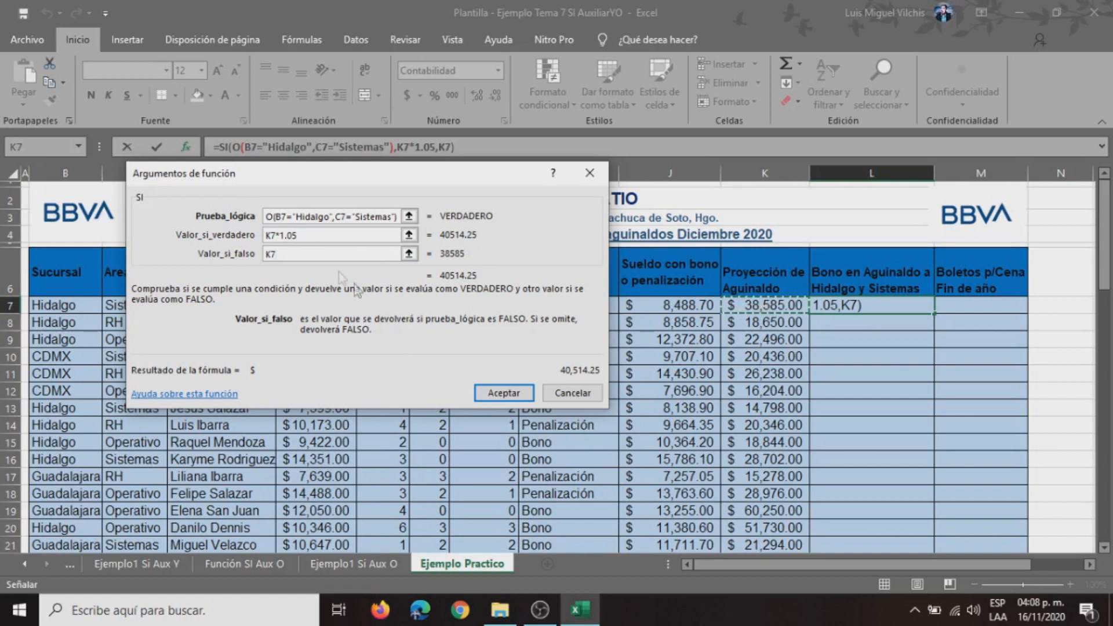
left_click_drag(276, 177, 445, 202)
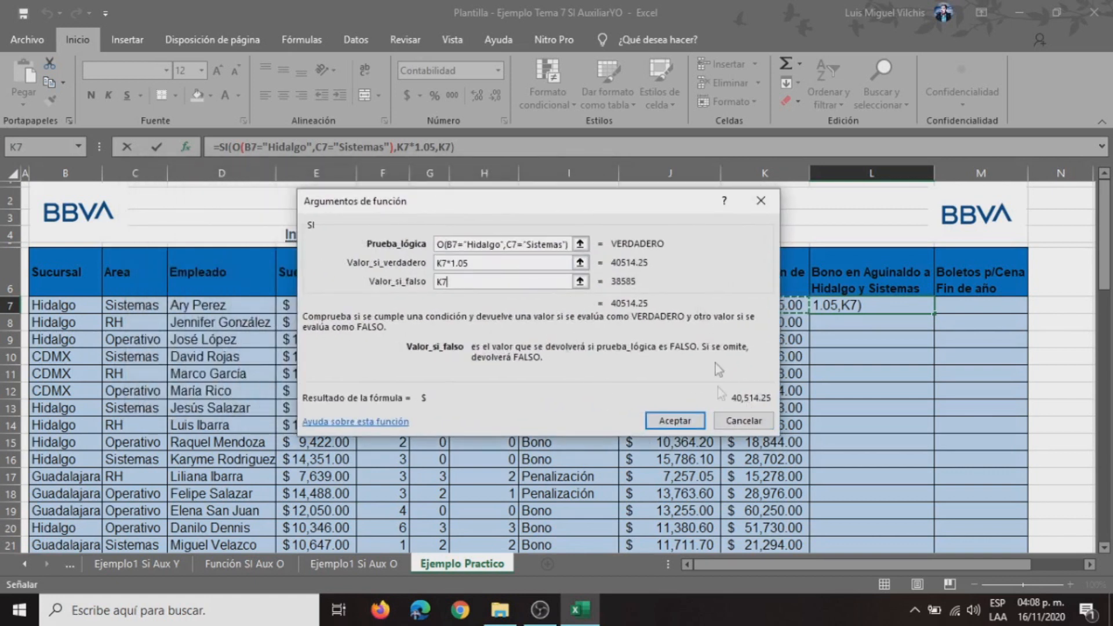
left_click(676, 421)
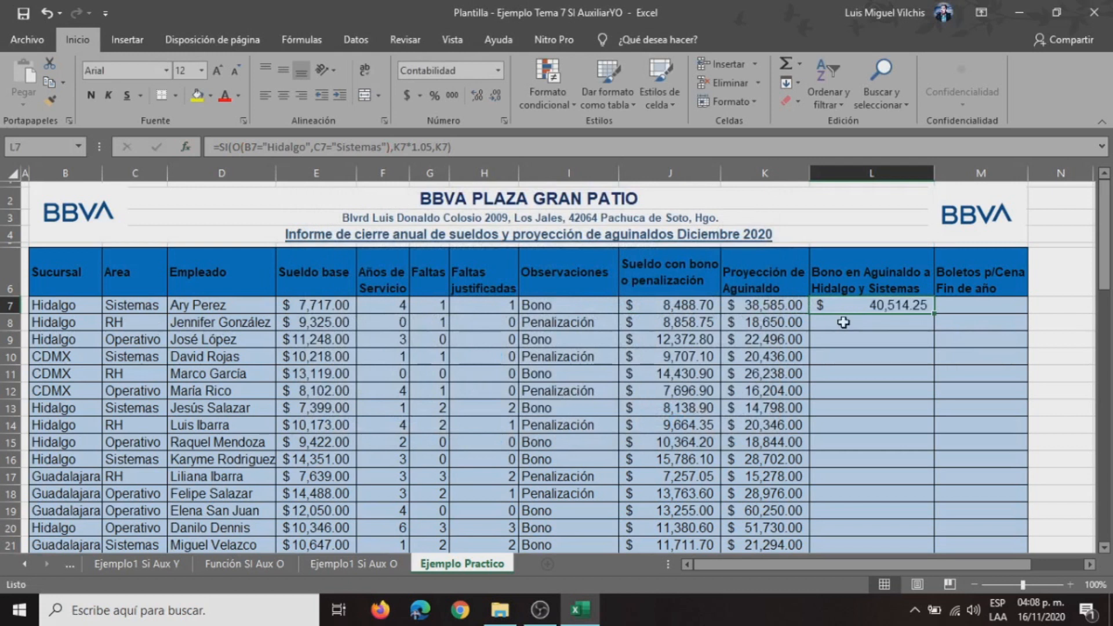
Check the branch in row 8 and fill the bonus formula from L7 down to L9.
left_click(57, 324)
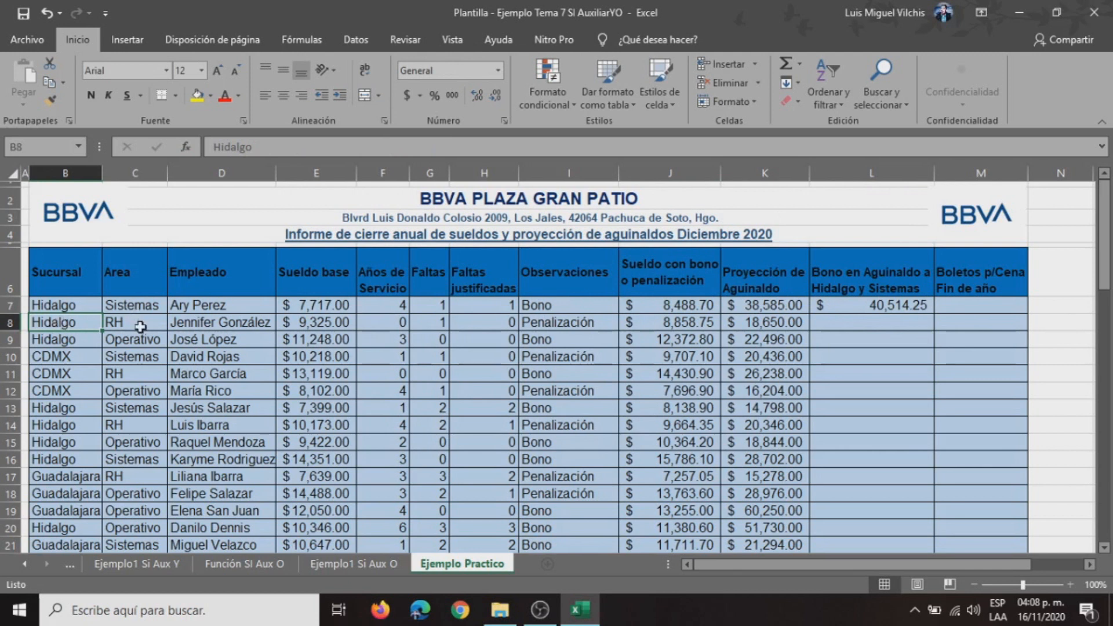
left_click(861, 307)
left_click_drag(934, 313, 930, 346)
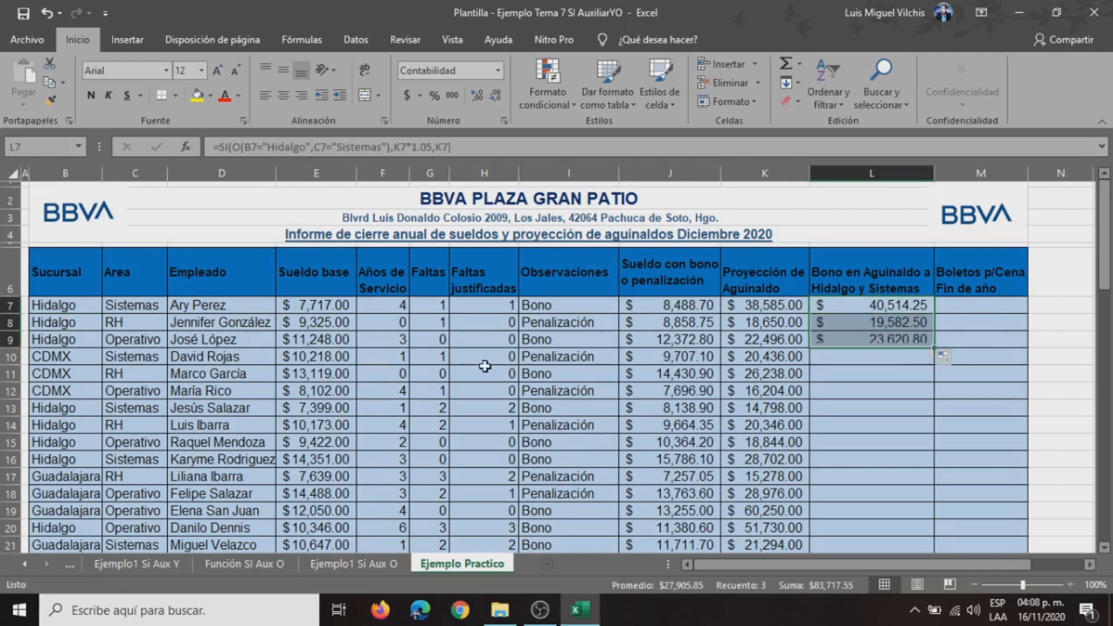
Check the branch and area in row 10 and extend the bonus formula from L9 to L10.
left_click(59, 363)
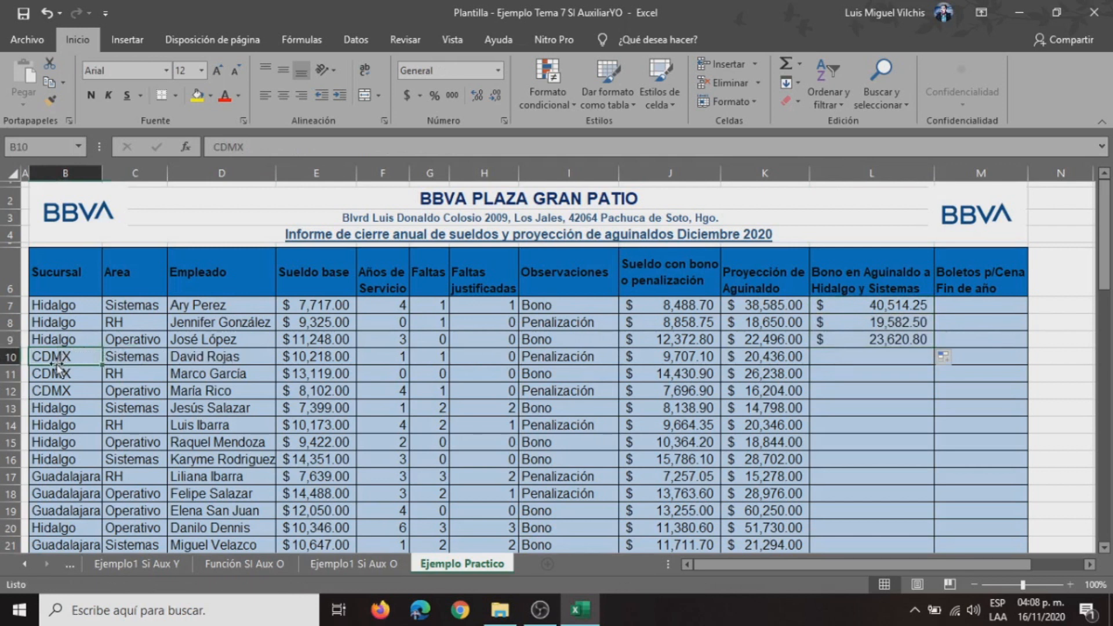
left_click(142, 357)
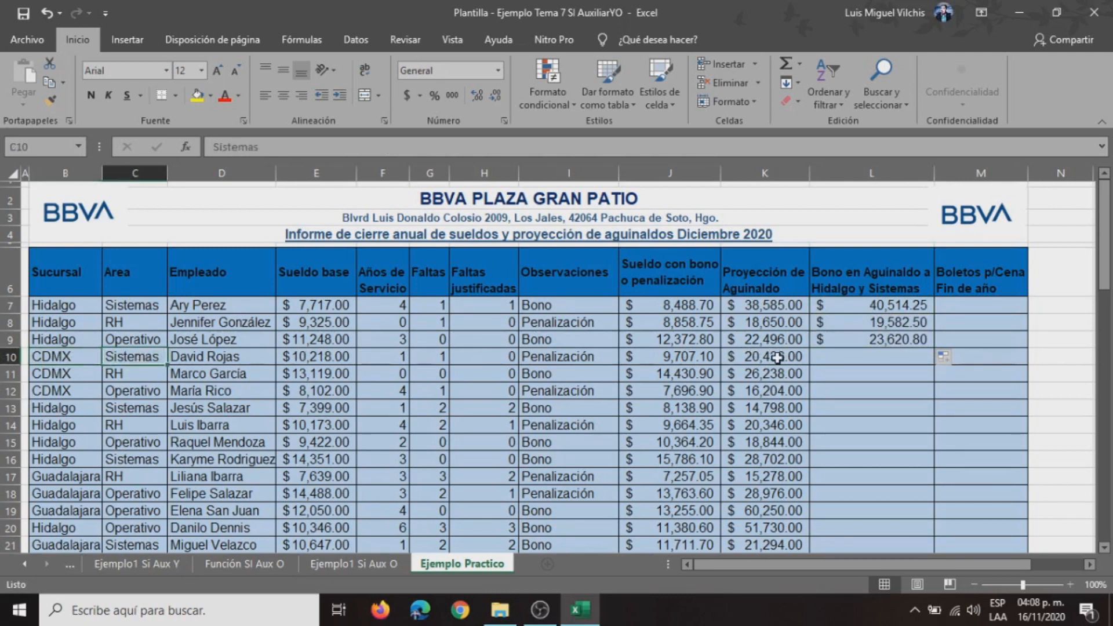
left_click(901, 340)
left_click_drag(933, 348, 934, 363)
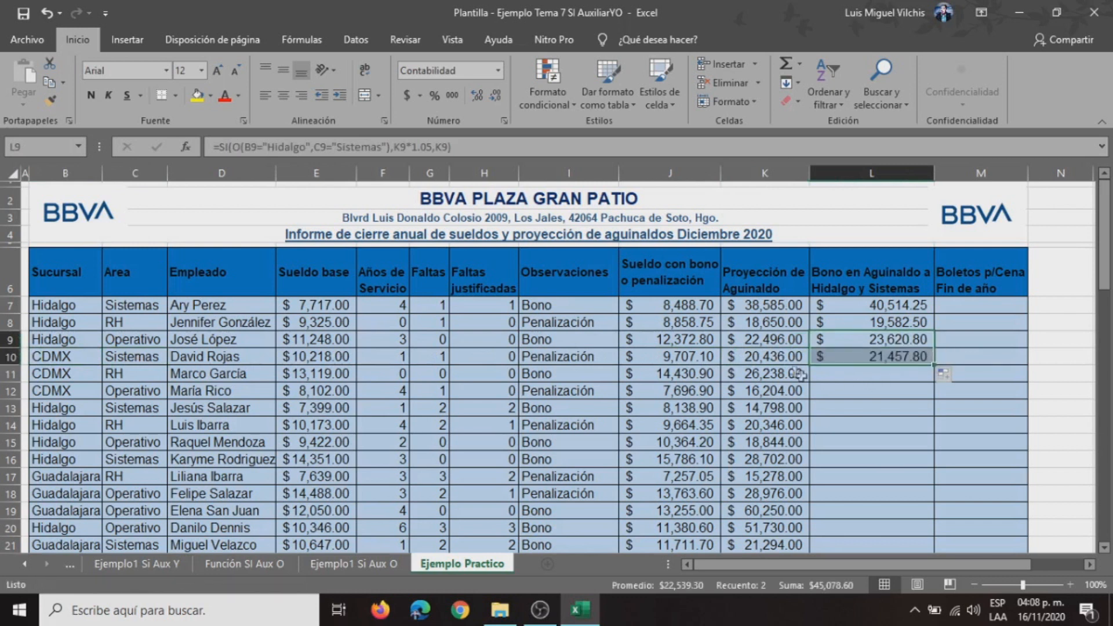
Fill the bonus formula from L10 down to L23 and look over the completed column.
left_click(907, 356)
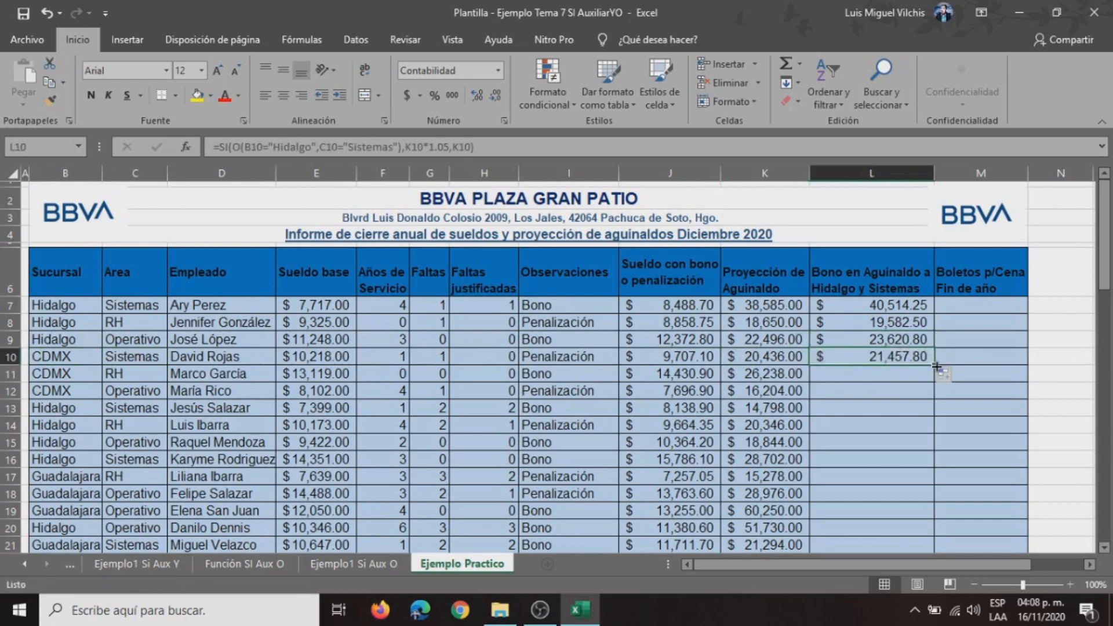
double_click(933, 365)
scroll(835, 377, "down", 3)
scroll(869, 376, "up", 3)
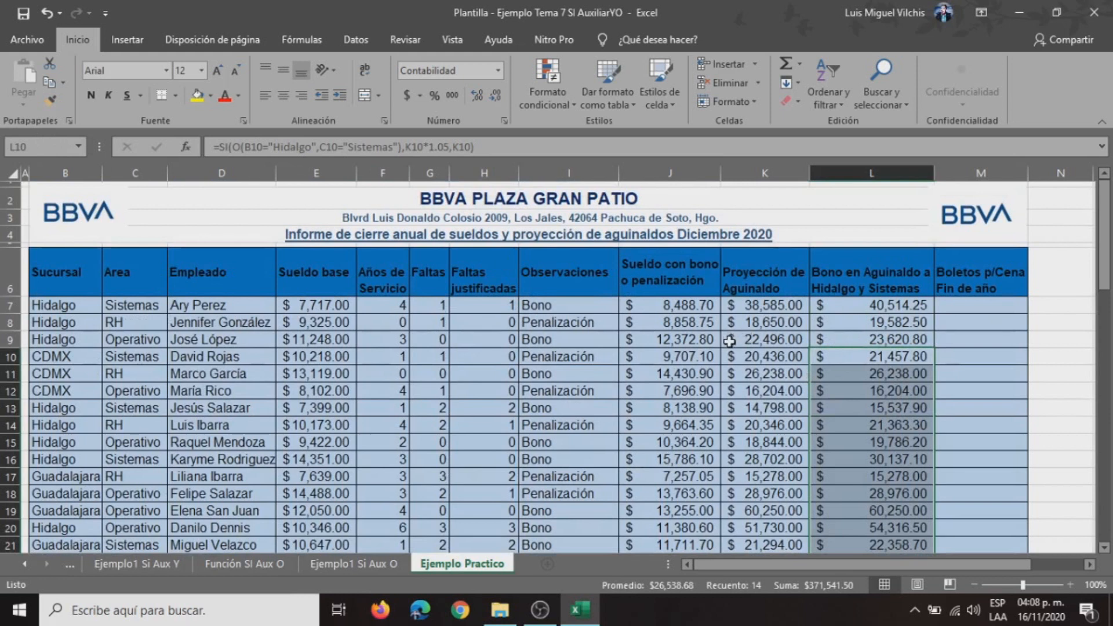
Insert the SI function in M7 and start its logical test with the Y function.
left_click(976, 309)
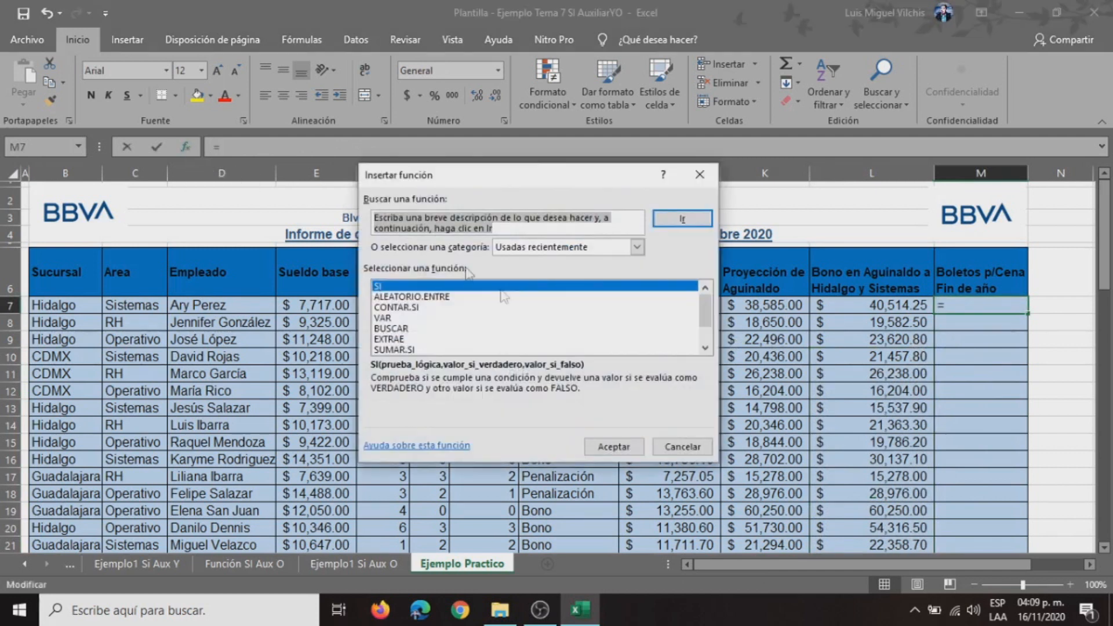
left_click(597, 445)
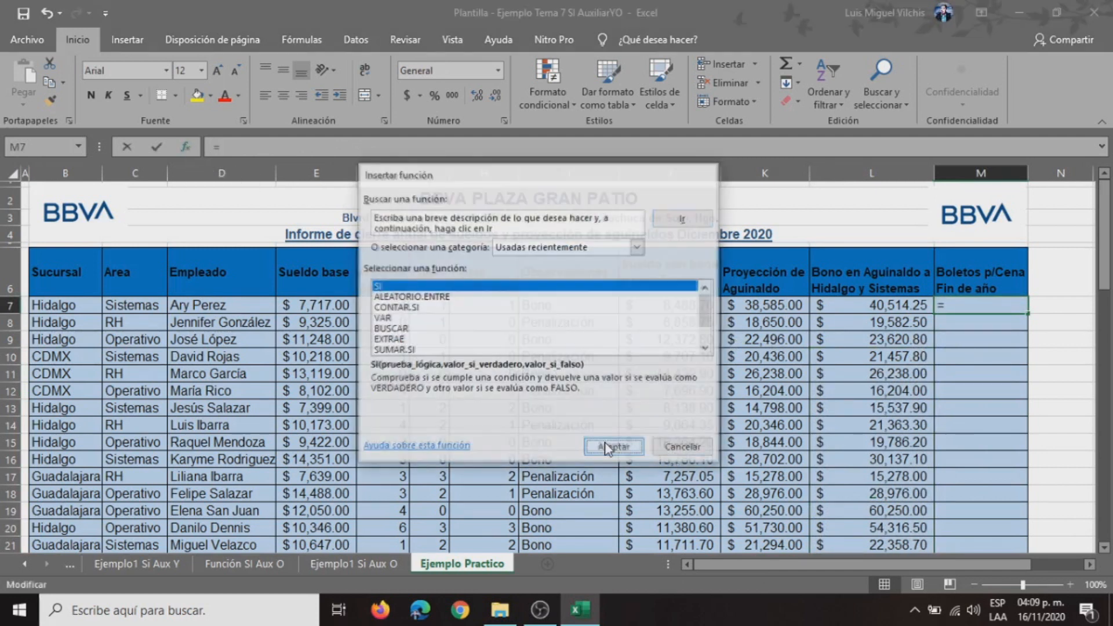
scroll(523, 336, "down", 8)
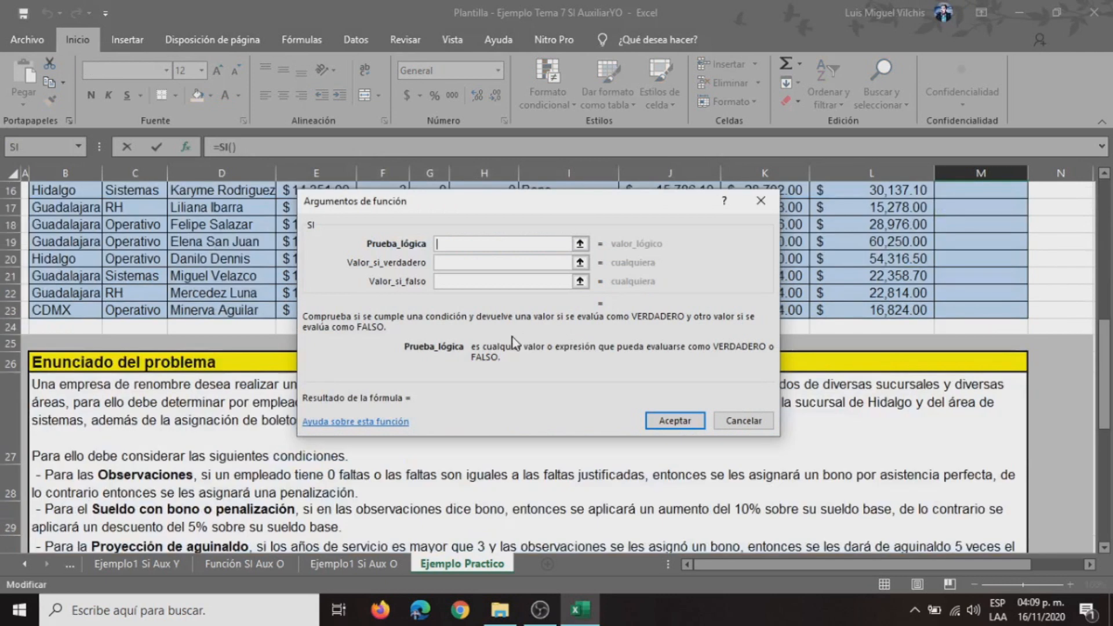
left_click_drag(507, 200, 520, 130)
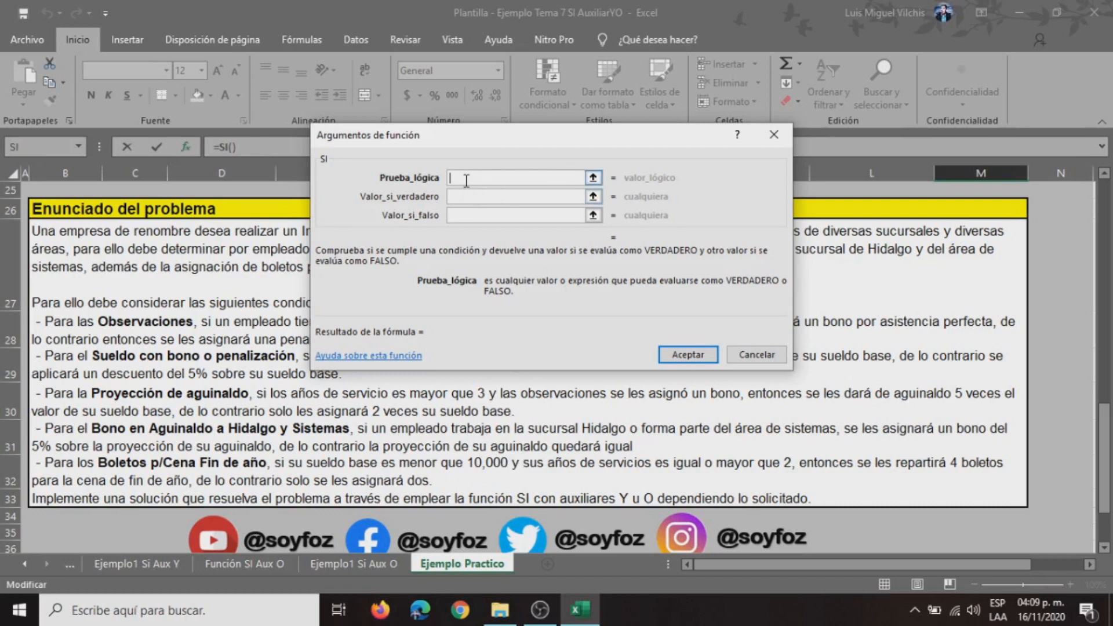
type("Y(")
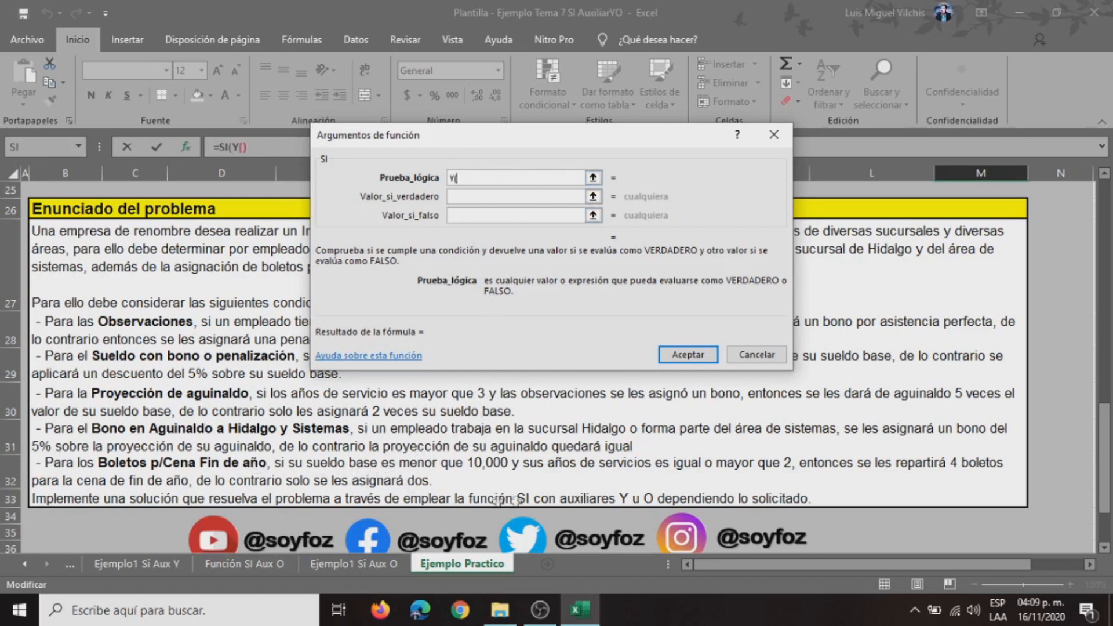
Add the base salary condition E7<10000 to the Y function in the logical test.
scroll(558, 459, "up", 8)
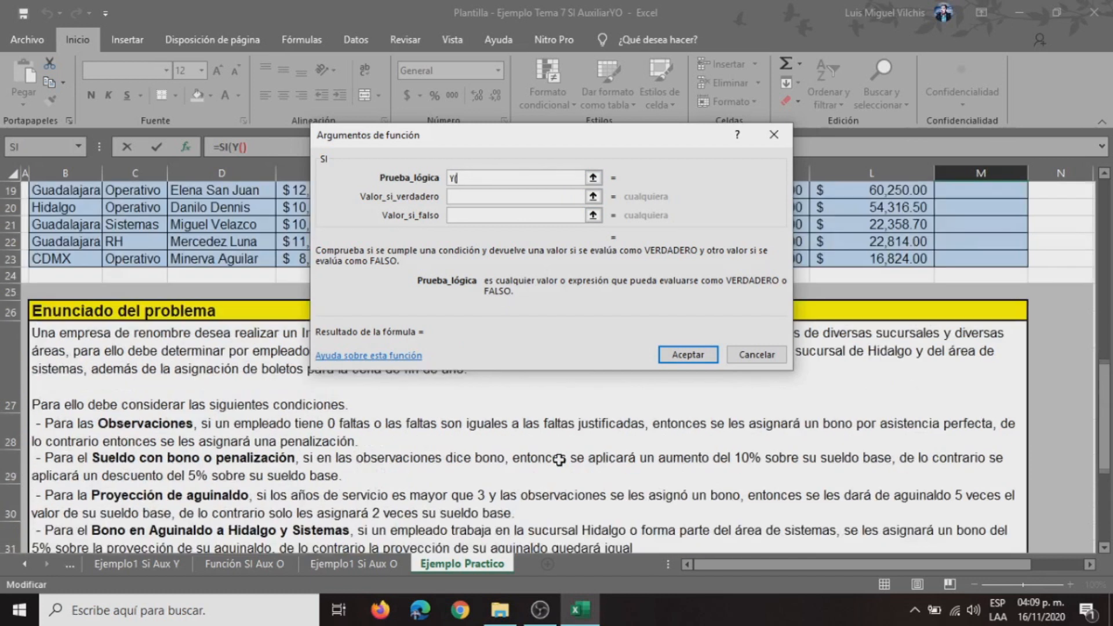
left_click_drag(520, 134, 772, 151)
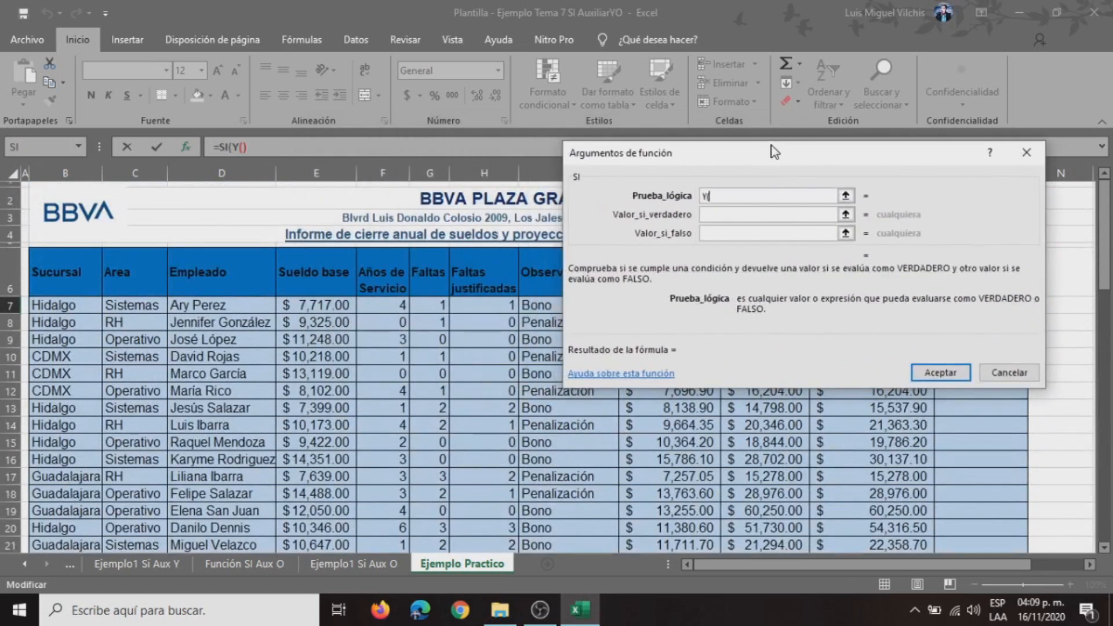
left_click(318, 306)
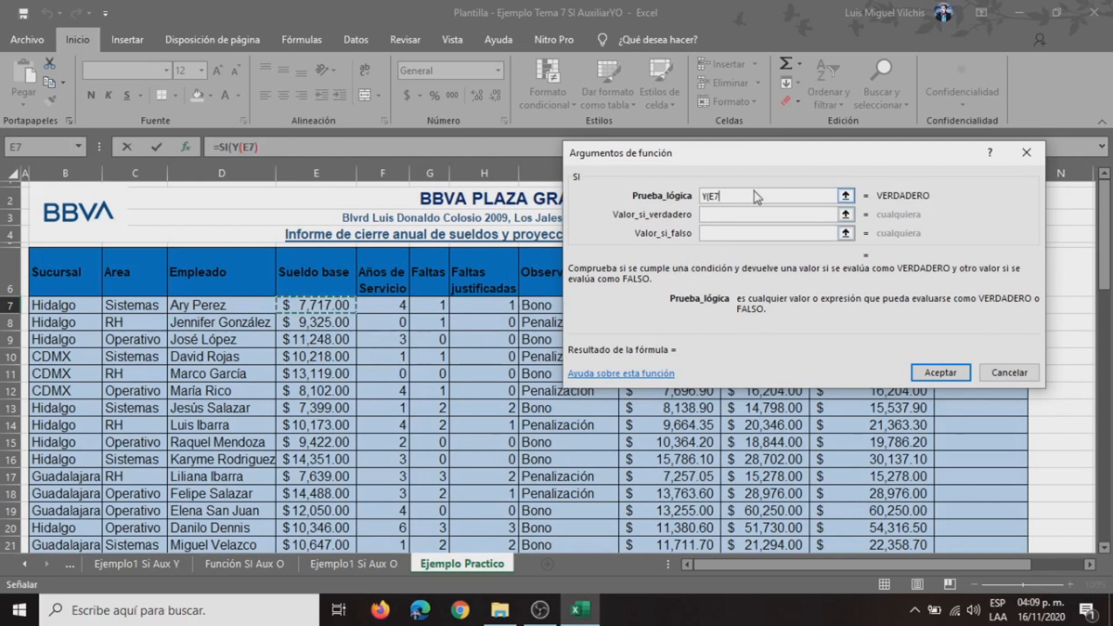
type("<10")
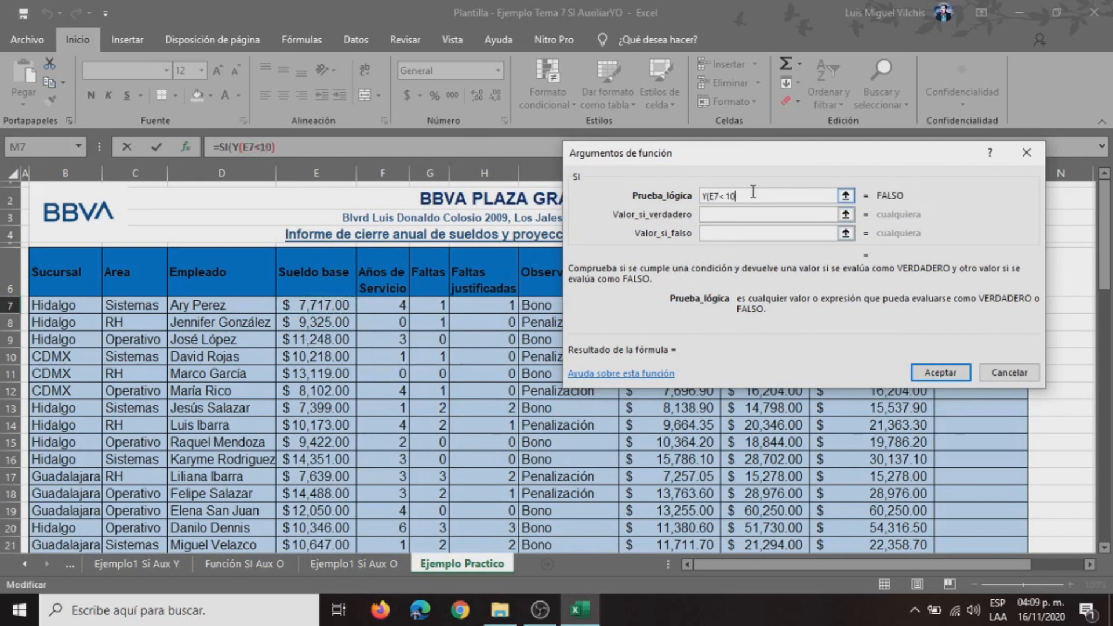
type("00,")
scroll(460, 383, "down", 5)
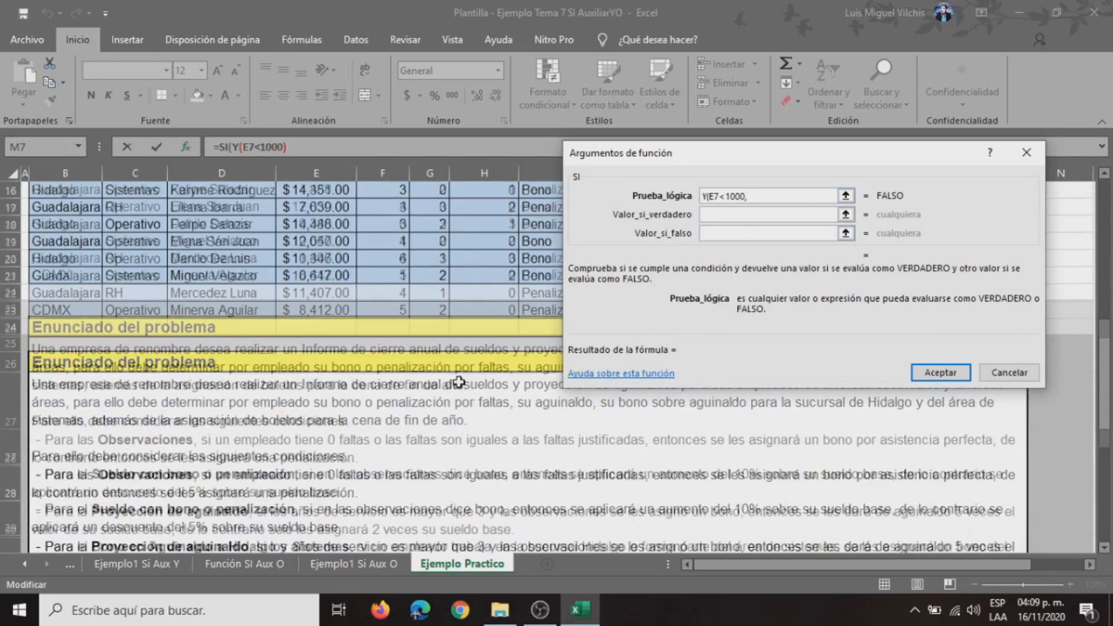
scroll(459, 383, "down", 4)
scroll(464, 381, "up", 3)
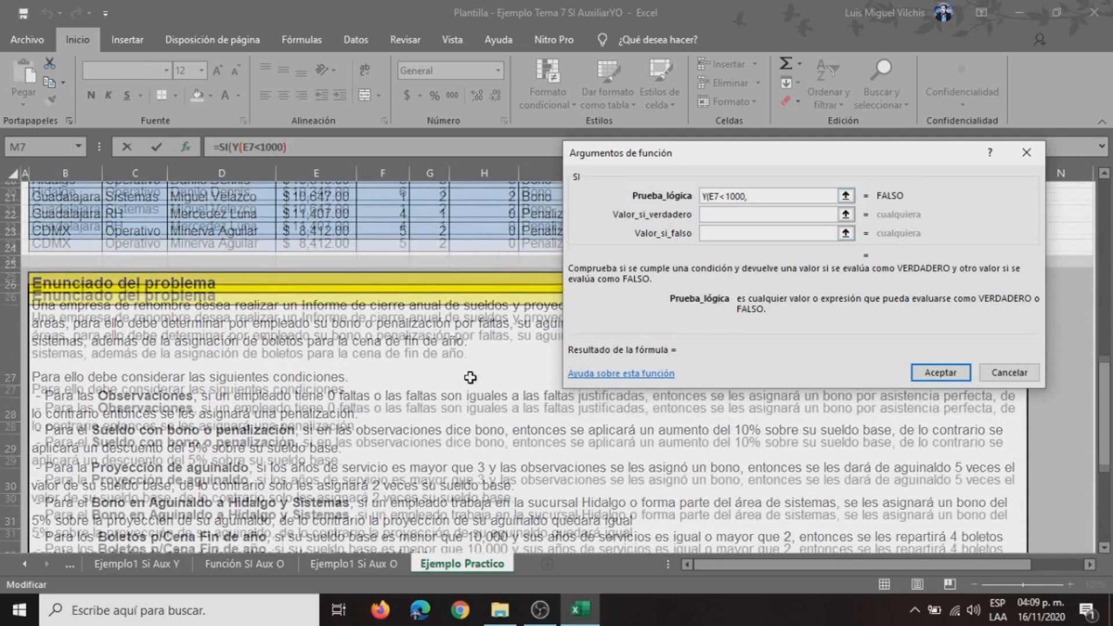
scroll(469, 377, "up", 1)
key("BackSpace")
type("0")
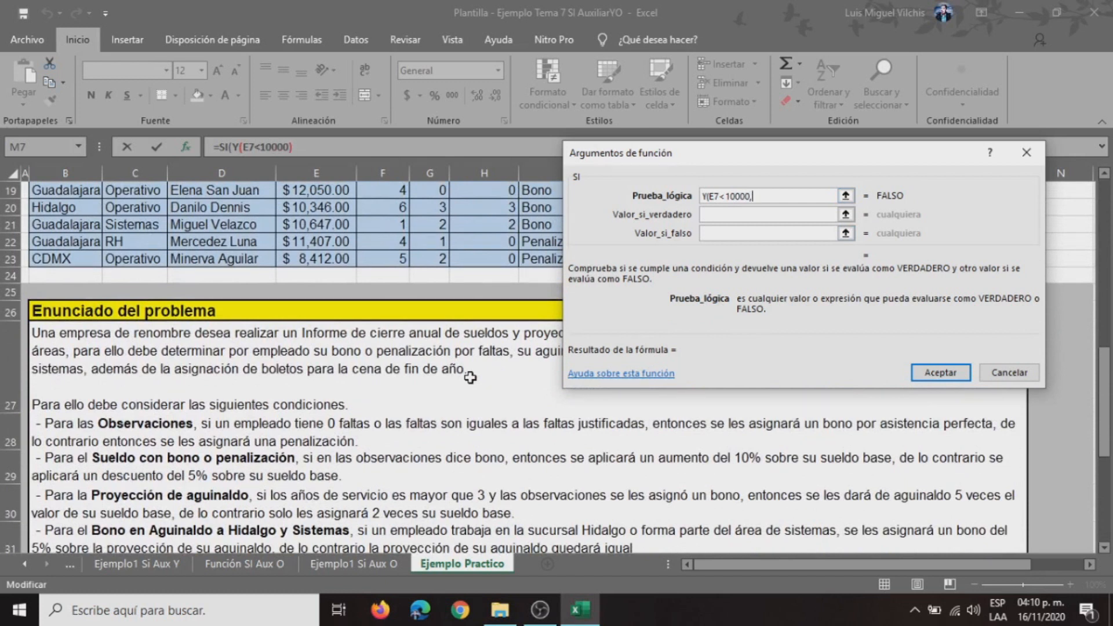
Add the years-of-service condition F7>2 as the second Y argument and close the logical test.
scroll(469, 377, "down", 3)
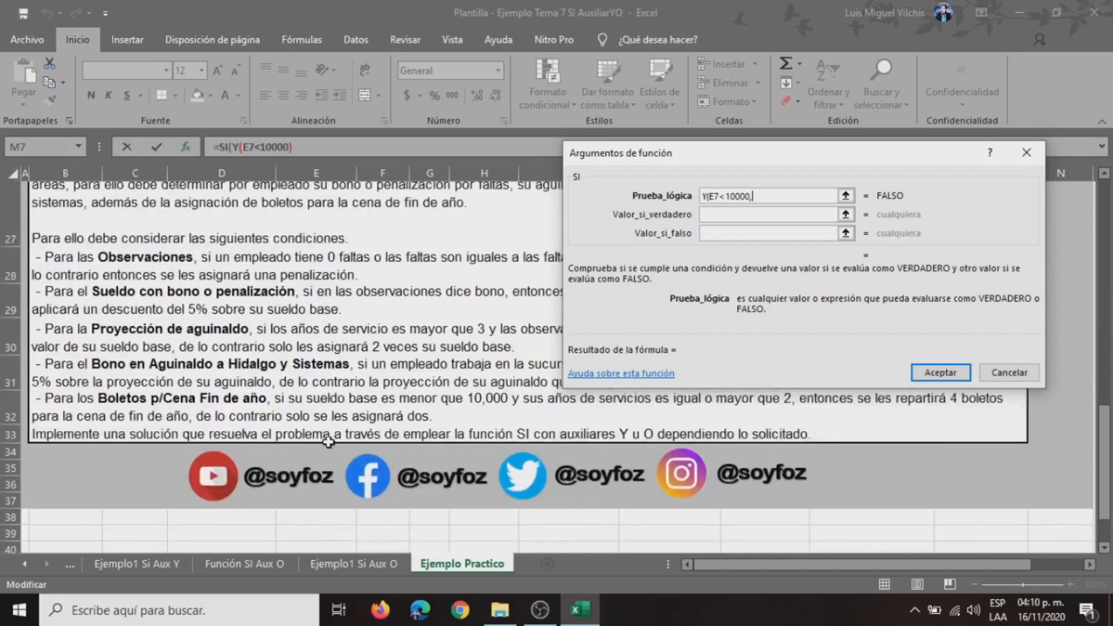
type(",")
scroll(328, 442, "up", 1)
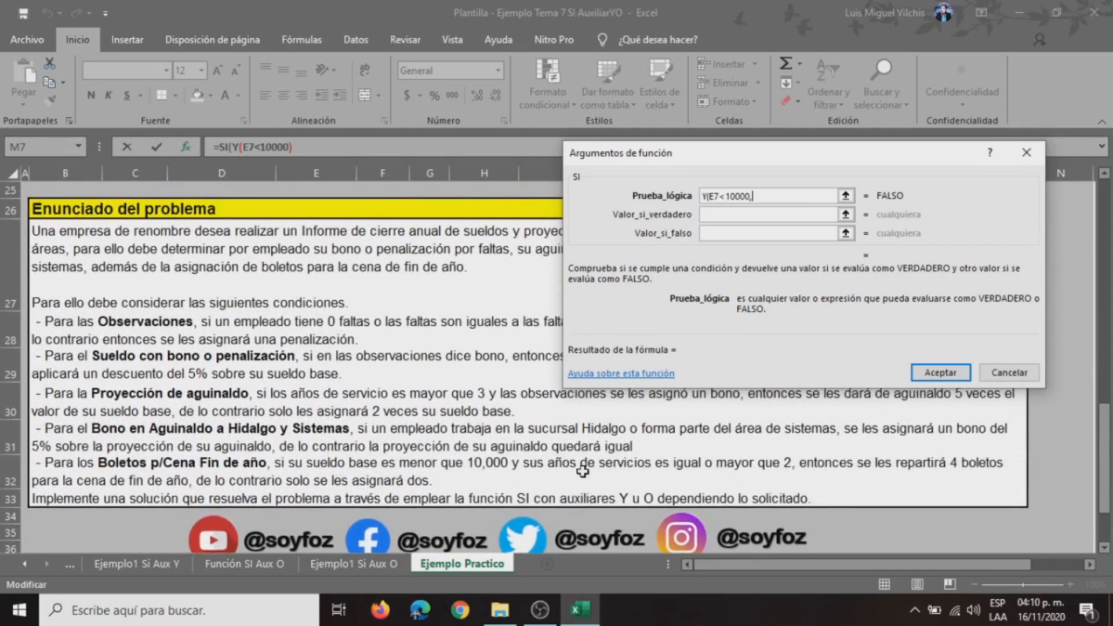
scroll(582, 470, "up", 8)
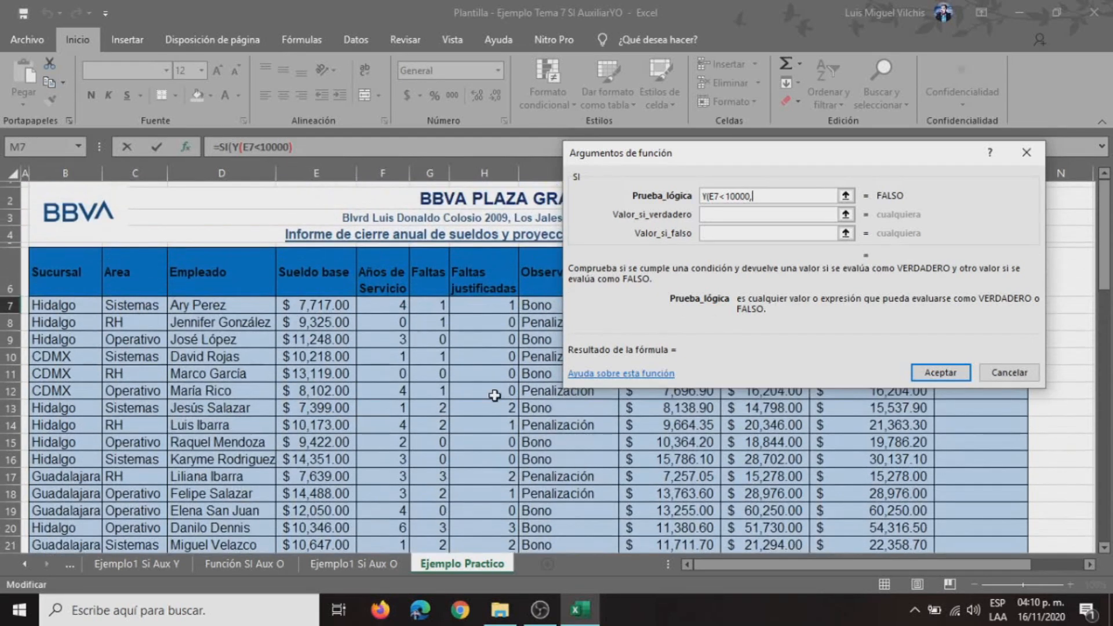
left_click(390, 307)
type(">")
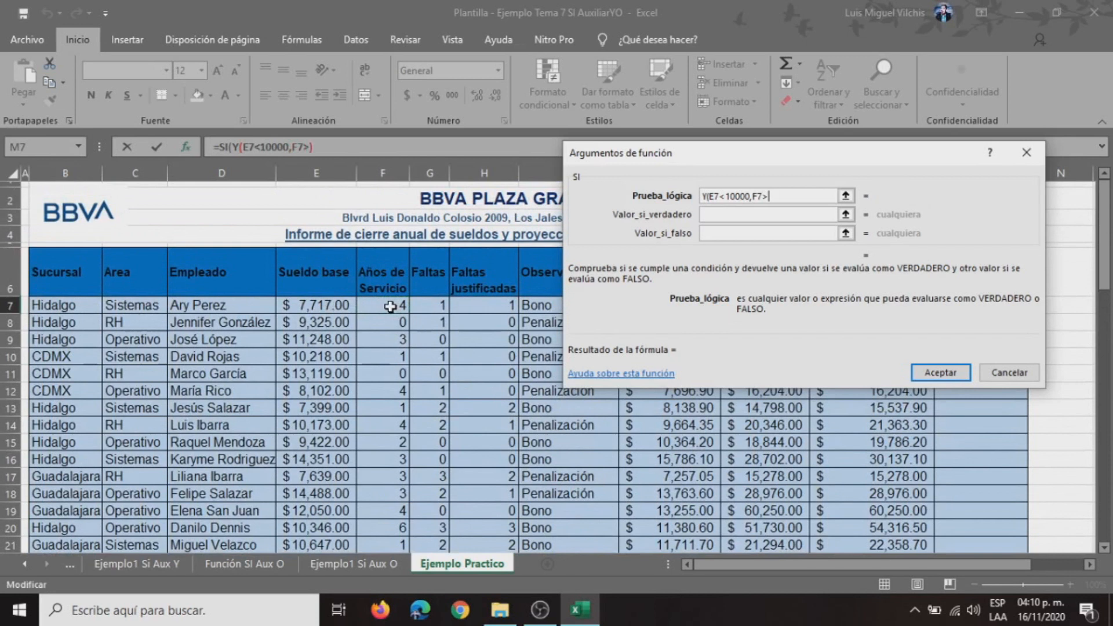
type("2)")
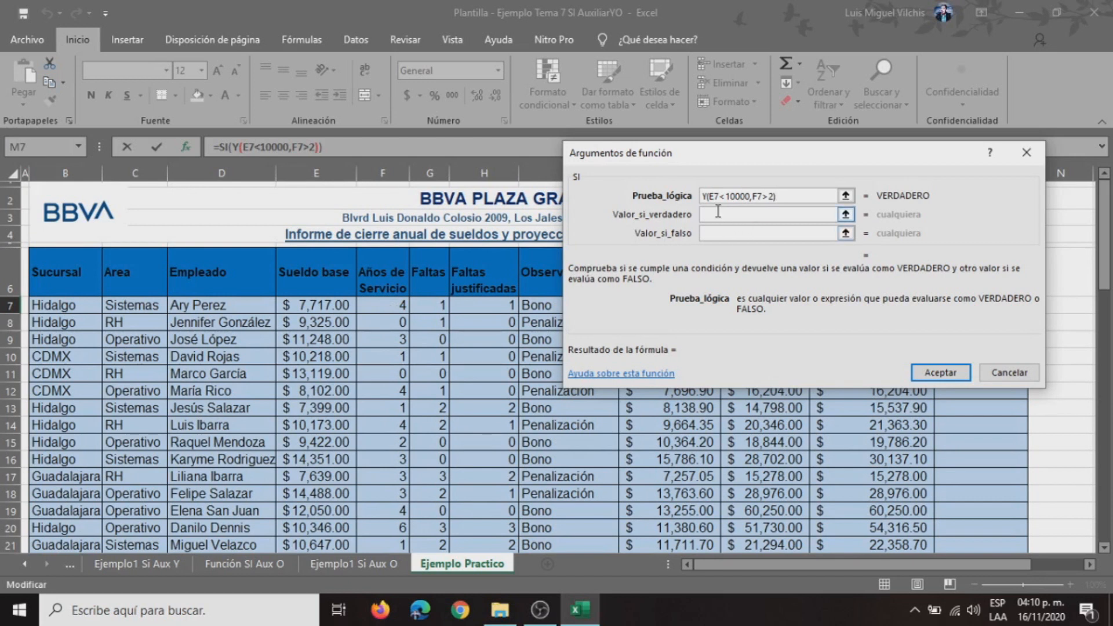
Set the SI function's value if true to "4 Boletos".
key("Tab")
scroll(548, 335, "down", 7)
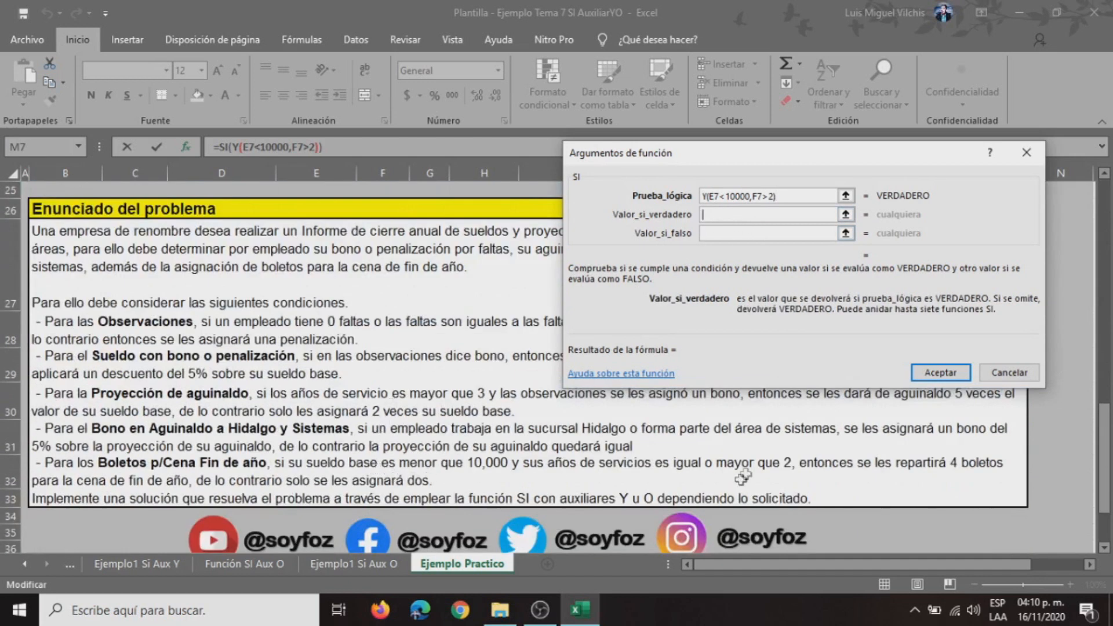
type("\"4 BOLET")
key("BackSpace")
key("BackSpace")
key("BackSpace")
key("BackSpace")
type("oletos\"")
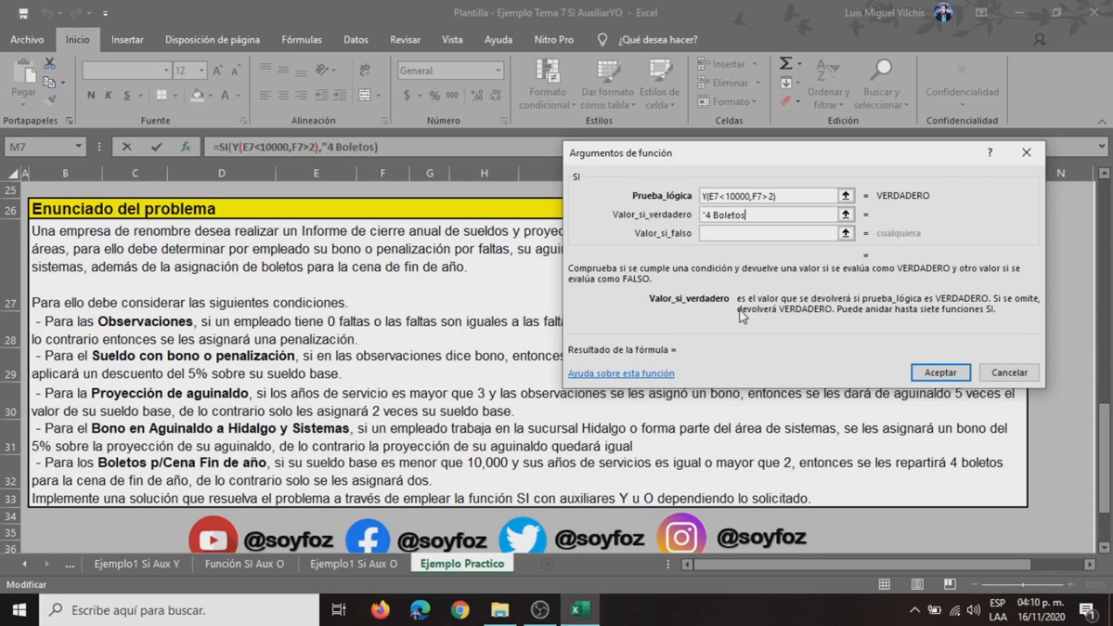
Set the SI function's value if false to "2 boletos" and confirm the M7 formula.
left_click(748, 232)
type("\"2 ")
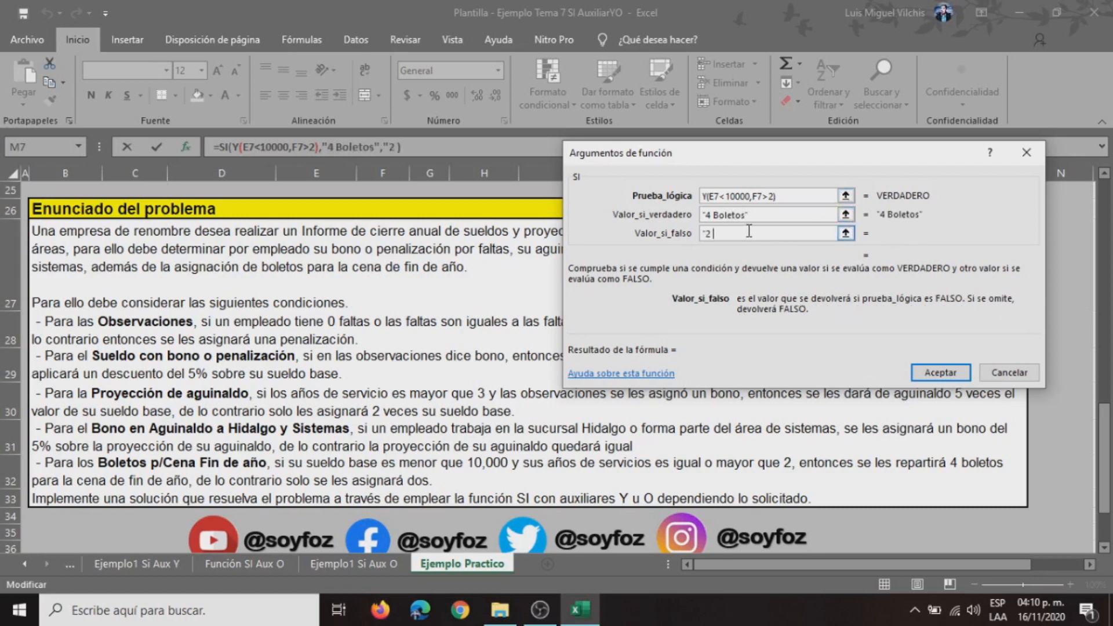
type("boletos\"")
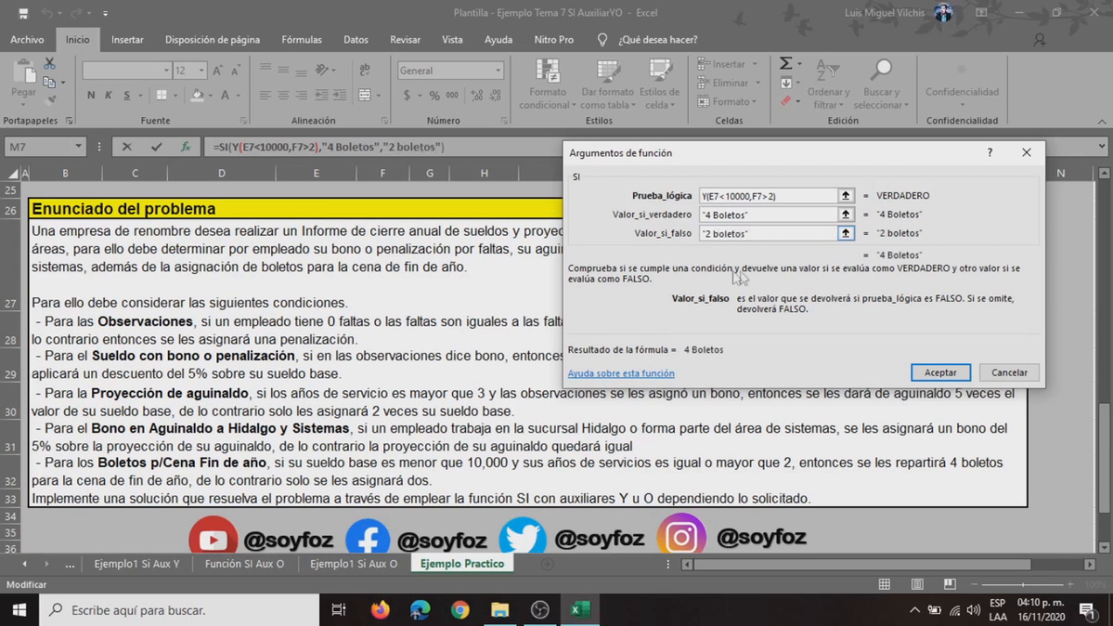
scroll(712, 259, "up", 3)
scroll(713, 259, "up", 5)
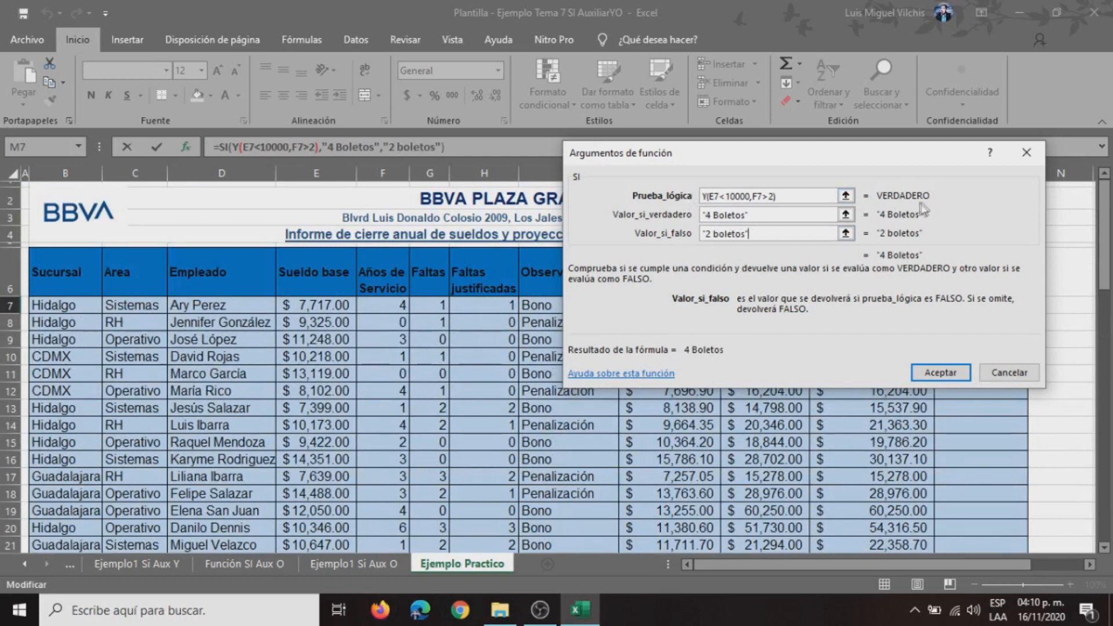
left_click(919, 374)
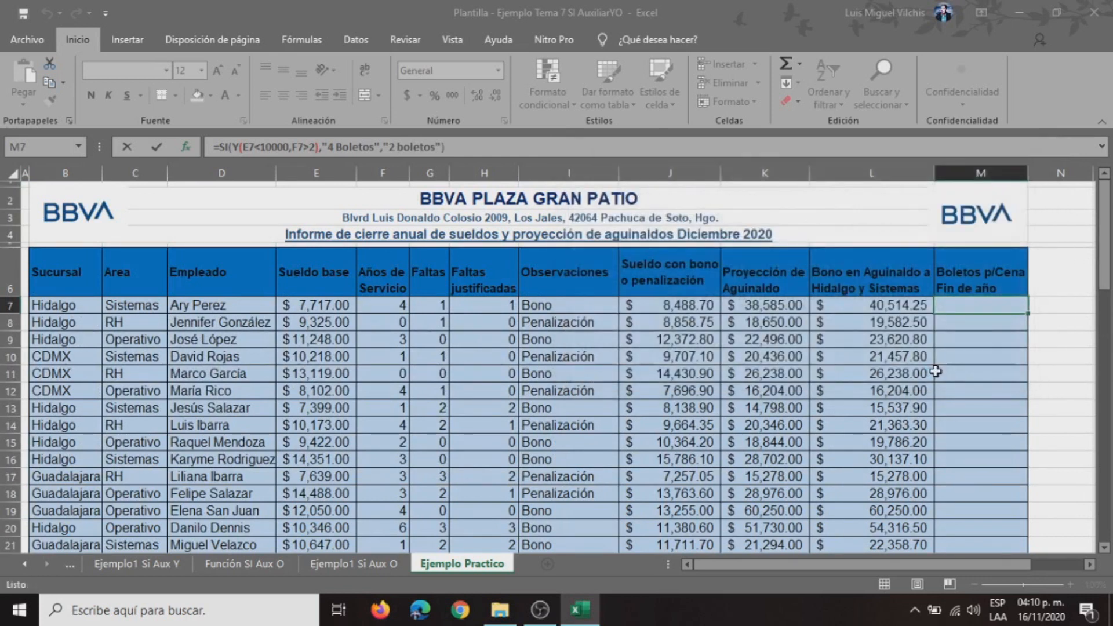
Fill the dinner tickets formula from M7 down the column and check row 8's salary and years of service against the problem statement.
double_click(1028, 314)
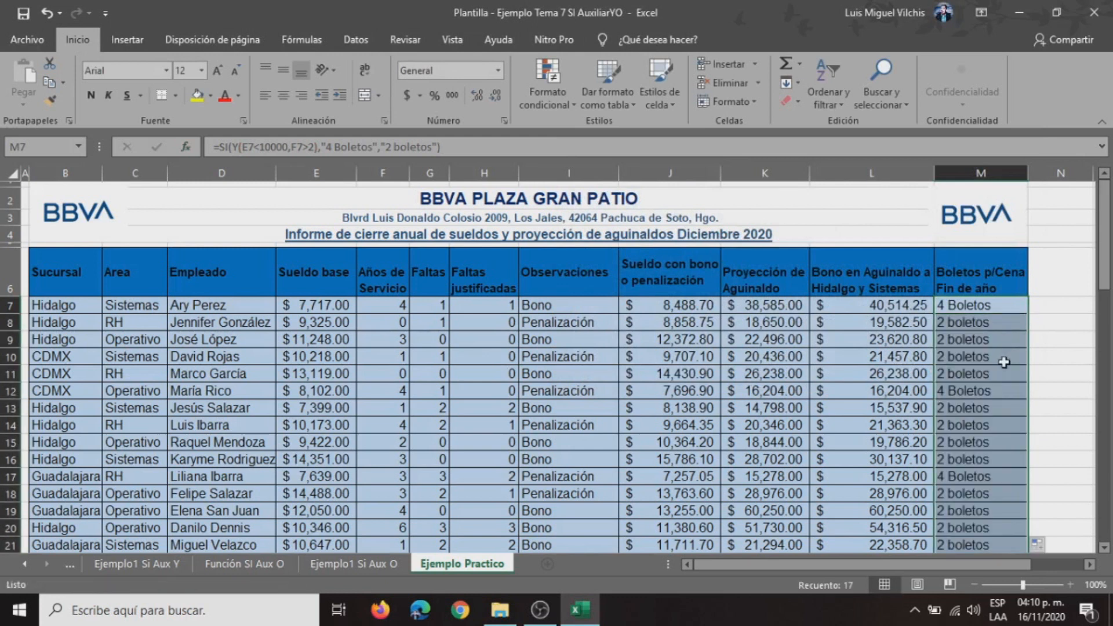
left_click(940, 325)
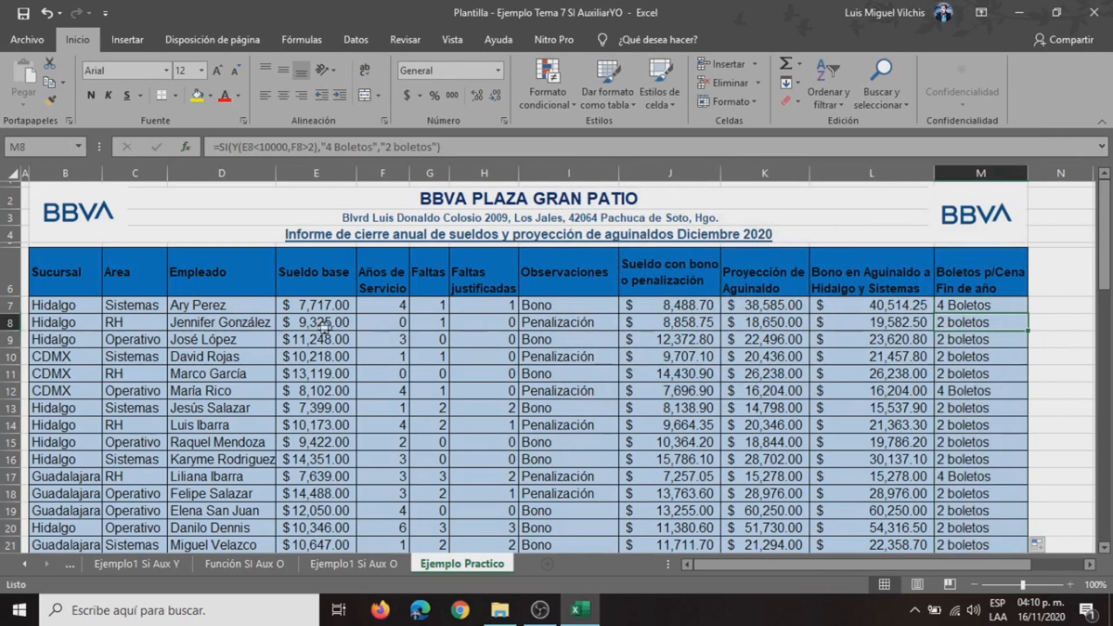
left_click(306, 324)
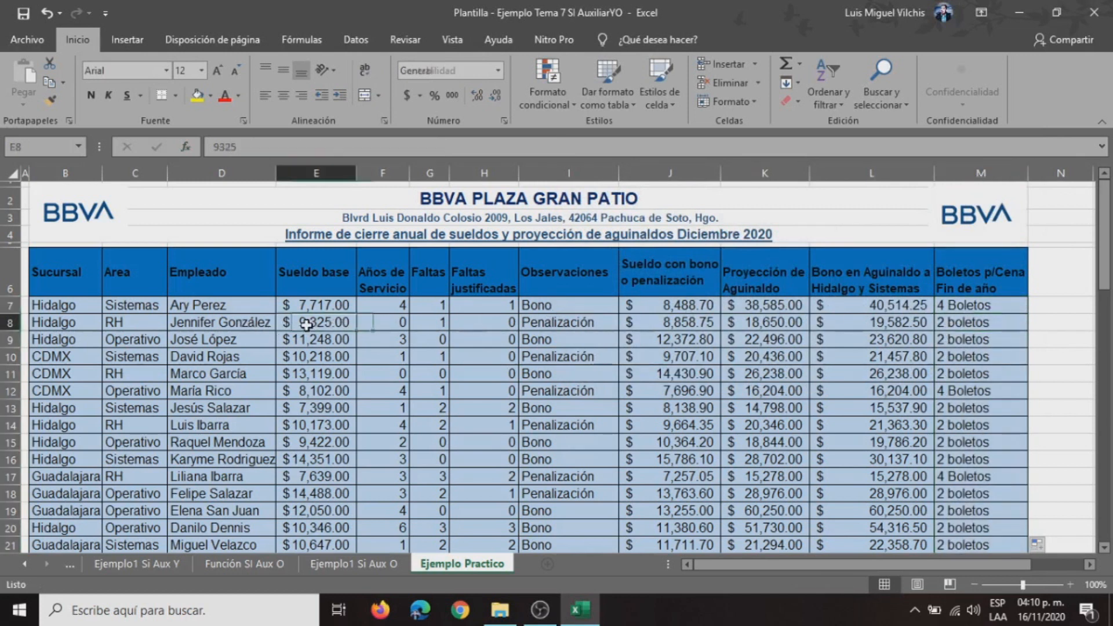
left_click(380, 325)
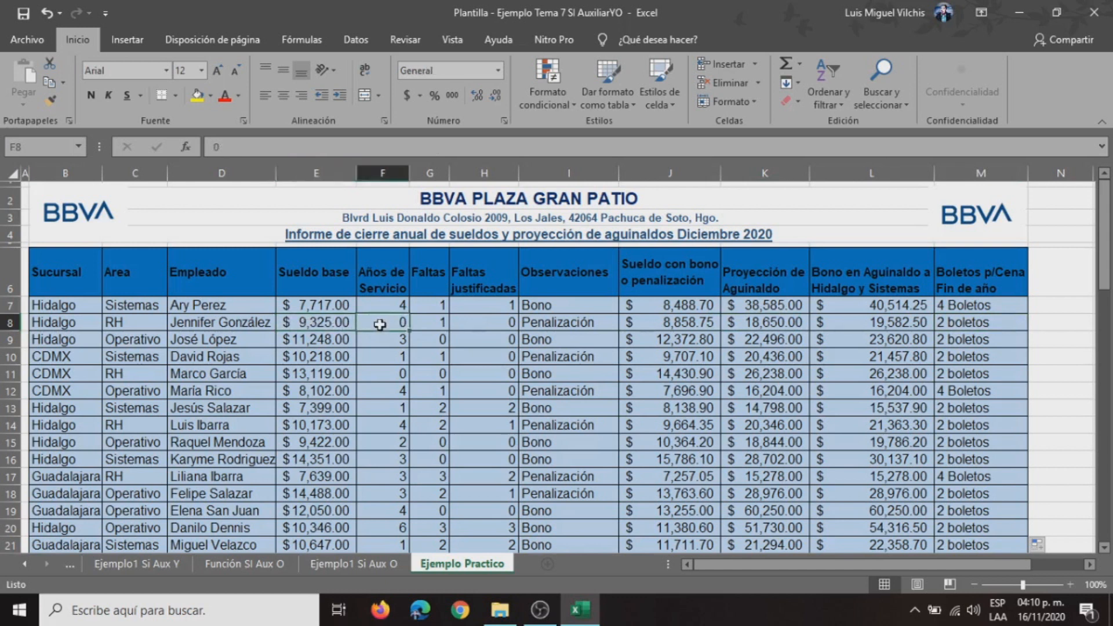
left_click(986, 323)
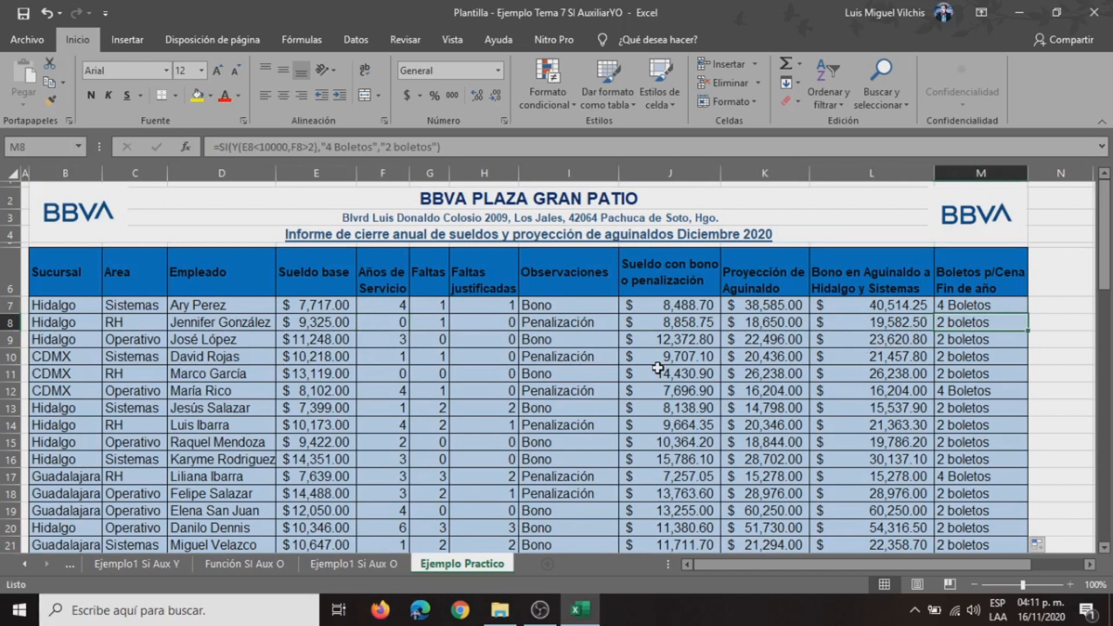
scroll(666, 377, "down", 3)
scroll(656, 368, "down", 5)
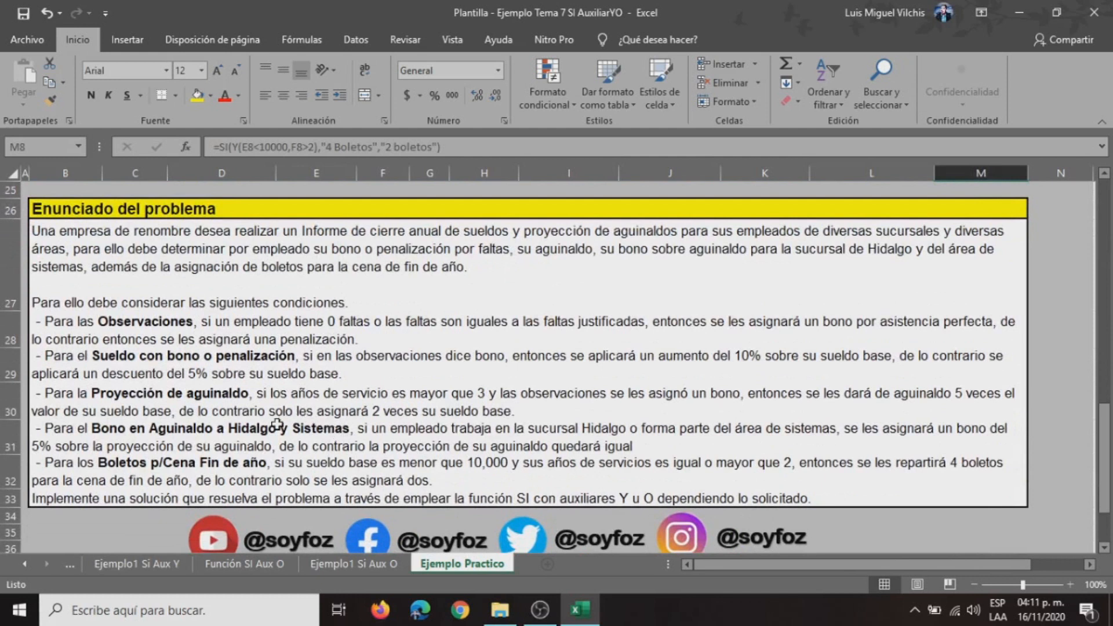
scroll(277, 426, "up", 8)
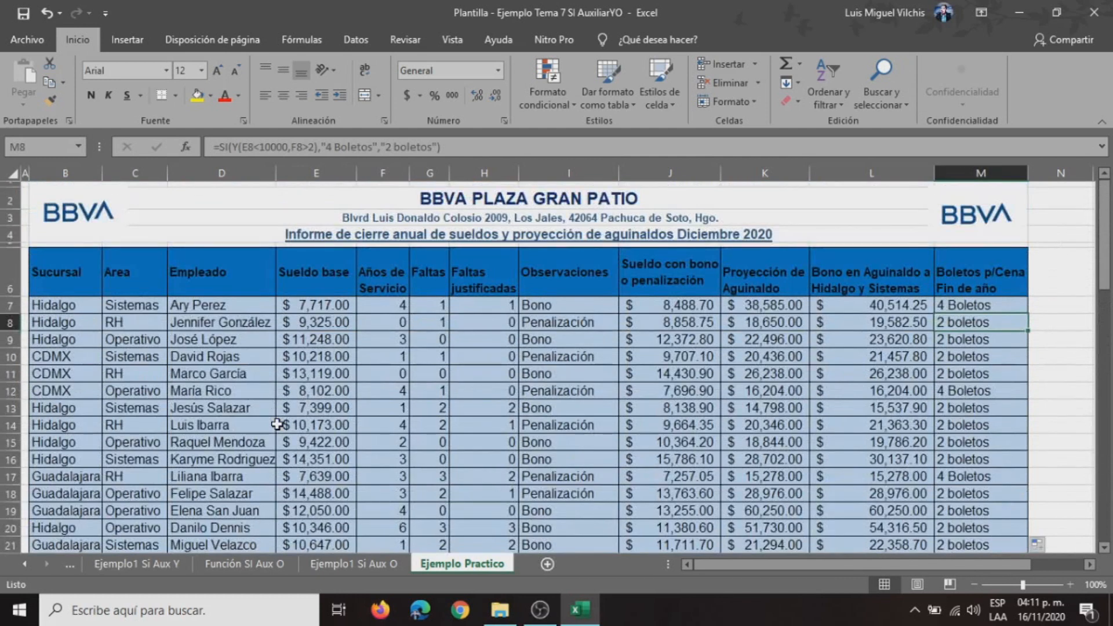